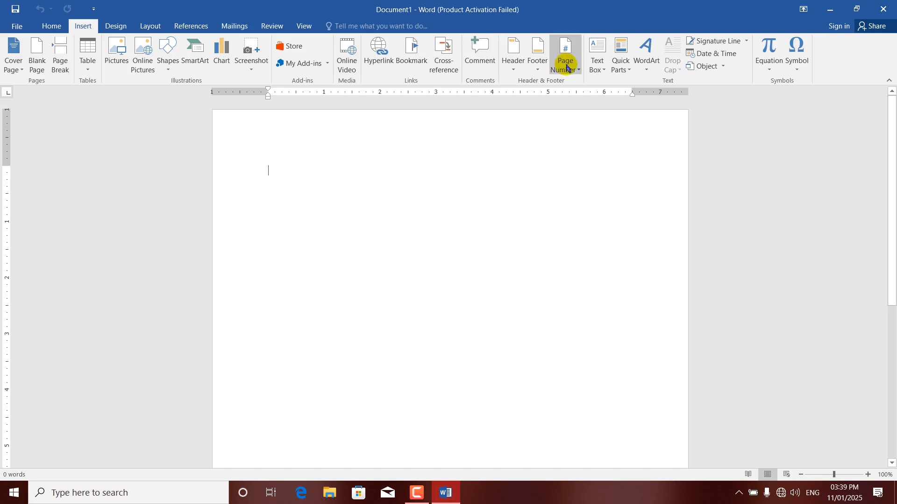
Open the Format Page Numbers dialog and close it without making changes
click(570, 65)
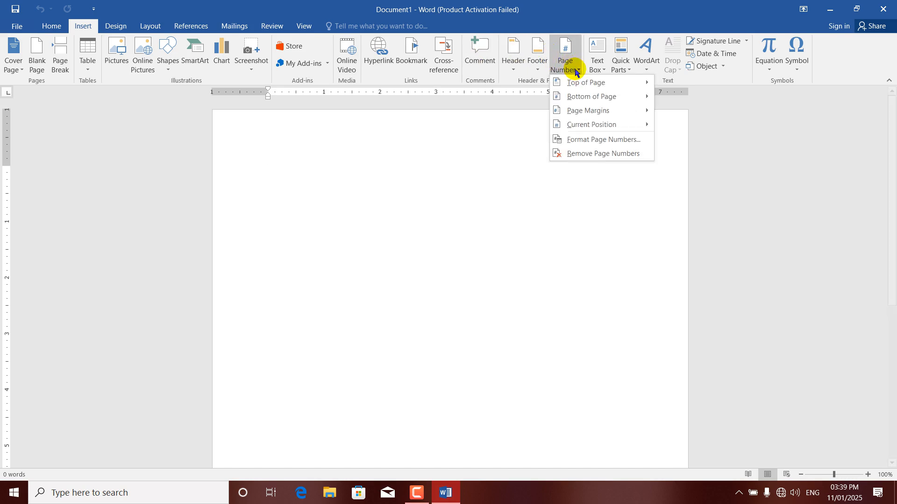
click(575, 139)
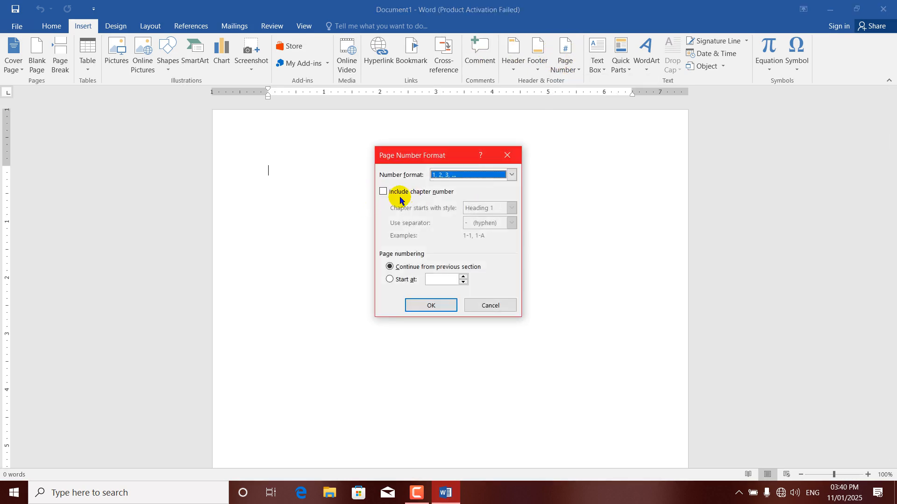
click(507, 156)
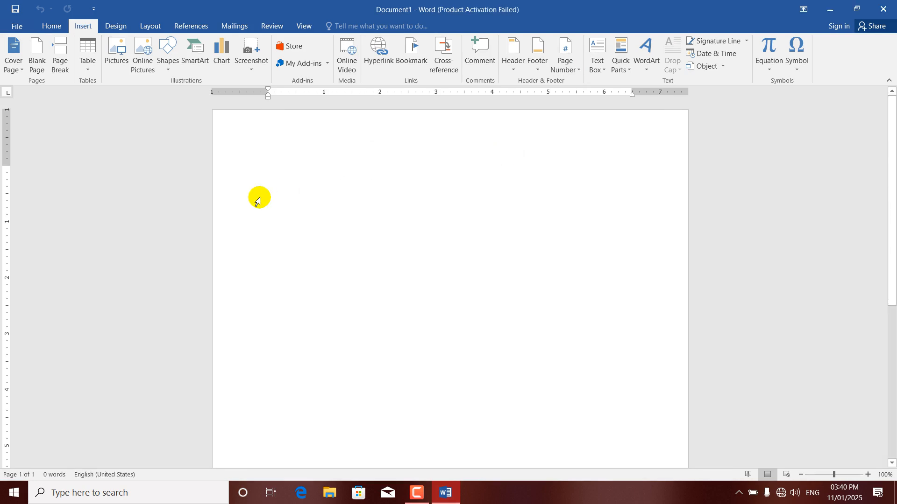
Generate sample paragraphs with =rand(), paste copies until about nine pages, and return to the top empty line
text(=)
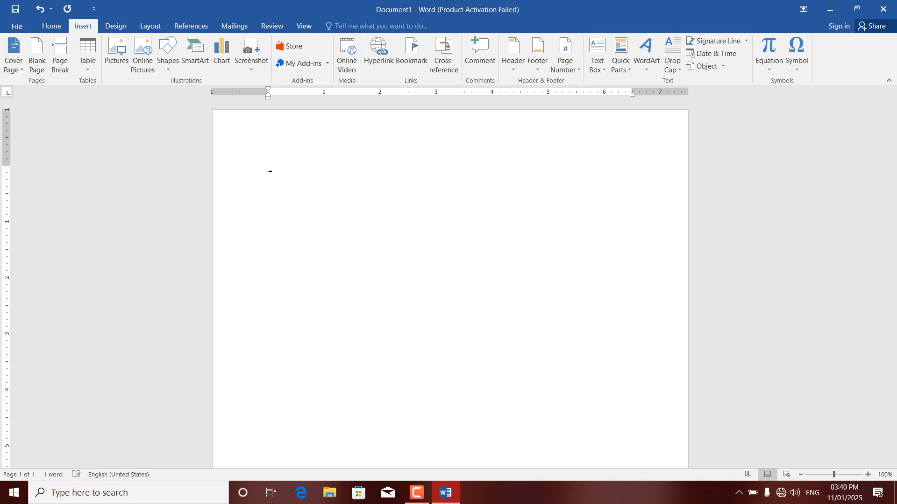
text(rand())
key(Return)
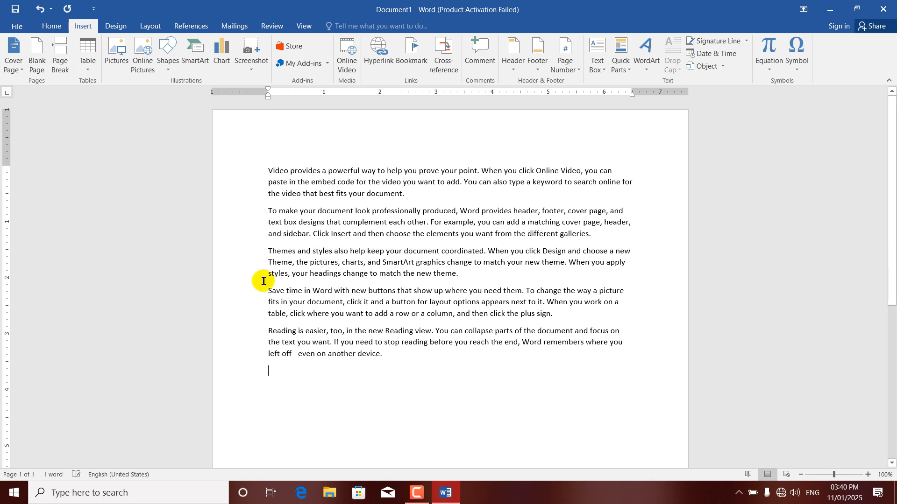
click(385, 355)
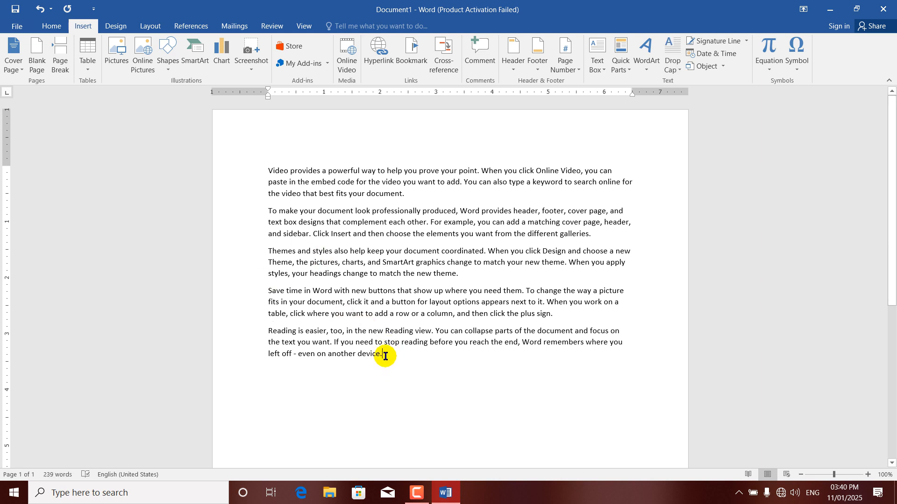
key(ctrl+v)
key(ctrl+v)
key(ctrl+v)
key(ctrl+v)
key(ctrl+v)
key(ctrl+v)
key(ctrl+v)
key(ctrl+v)
key(ctrl+v)
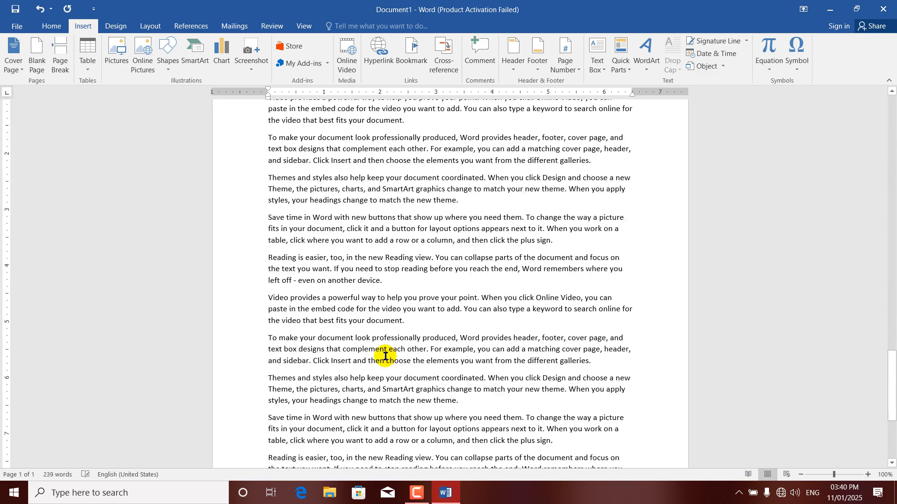
key(ctrl+v)
key(ctrl+v)
key(ctrl+v)
key(ctrl+v)
key(ctrl+v)
key(ctrl+v)
key(ctrl+v)
key(ctrl+v)
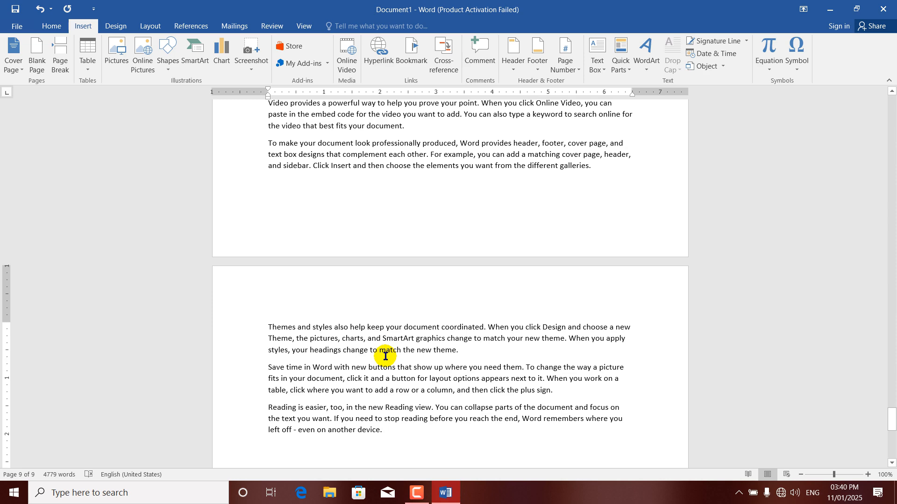
drag(890, 424, 877, 96)
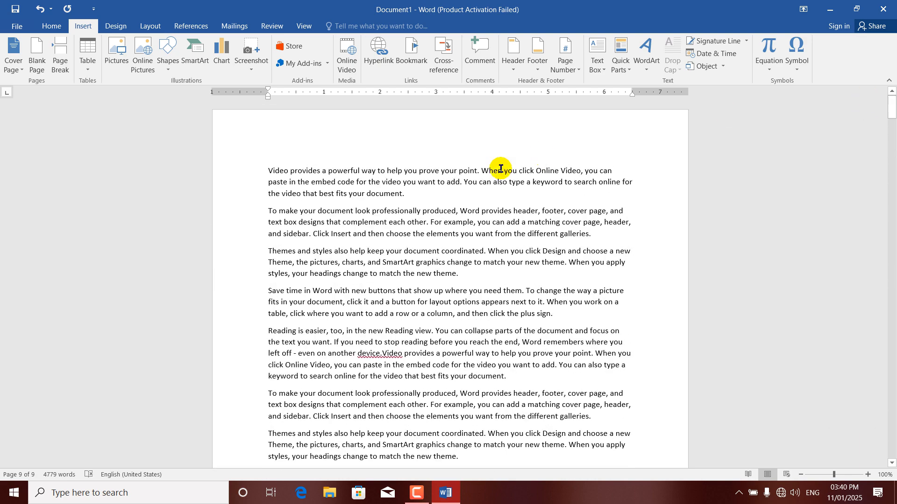
click(264, 171)
click(276, 166)
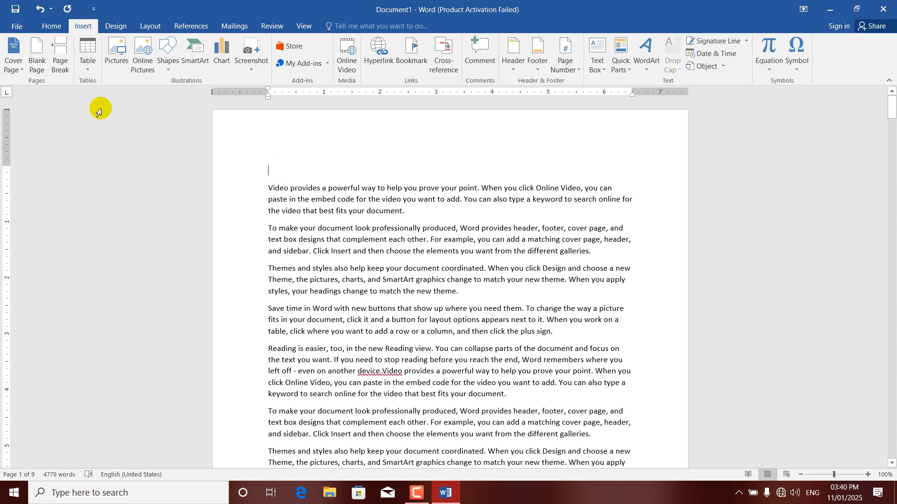
click(51, 25)
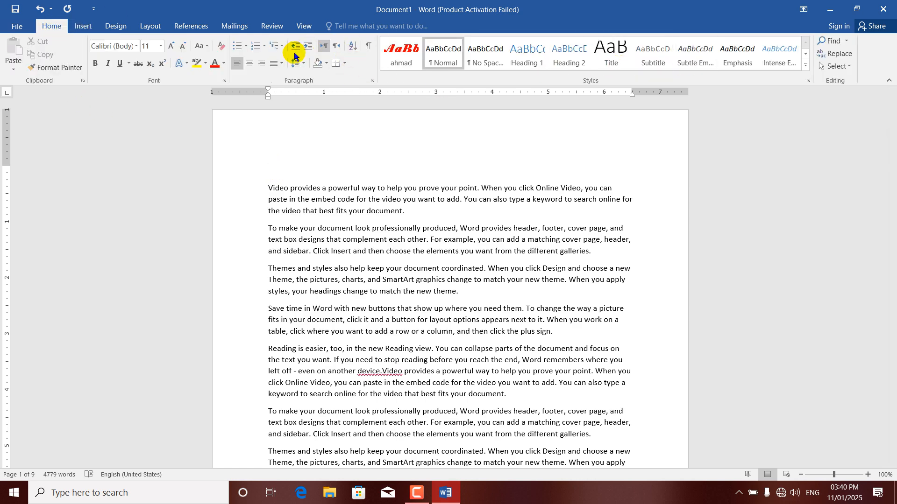
Apply the 'Chapter 1 Heading' multilevel list style to the empty top line
click(282, 48)
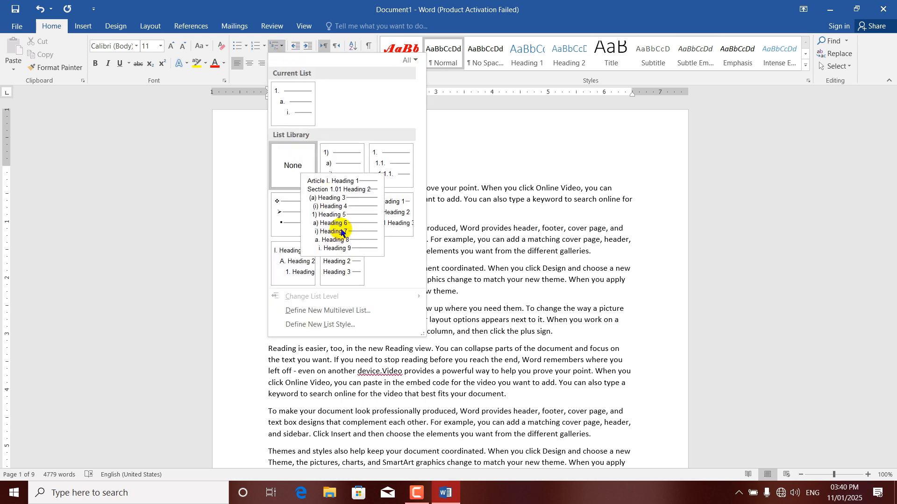
mouse_move(340, 267)
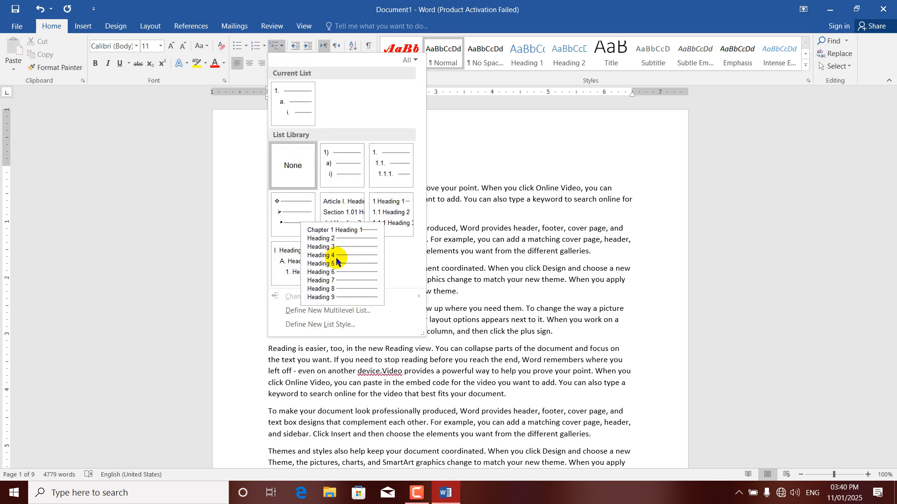
click(339, 247)
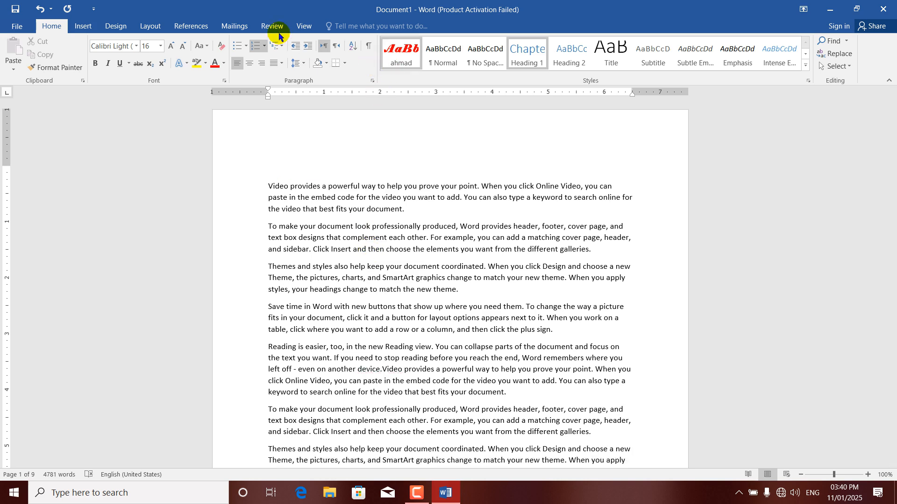
click(83, 26)
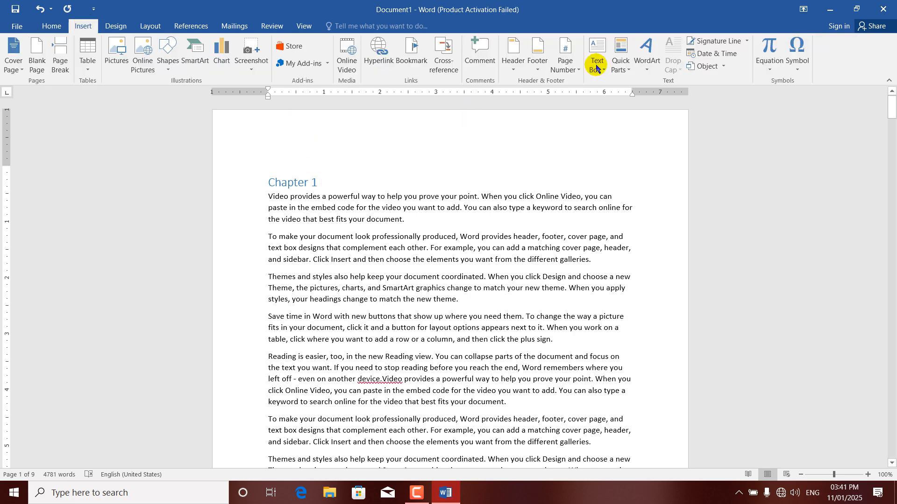
Set the page number format to include the chapter number with an em-dash separator
click(576, 64)
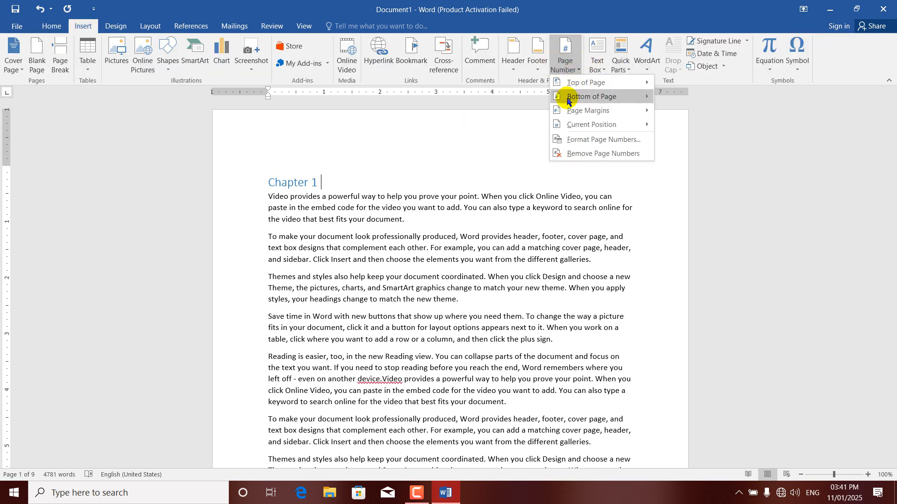
click(572, 140)
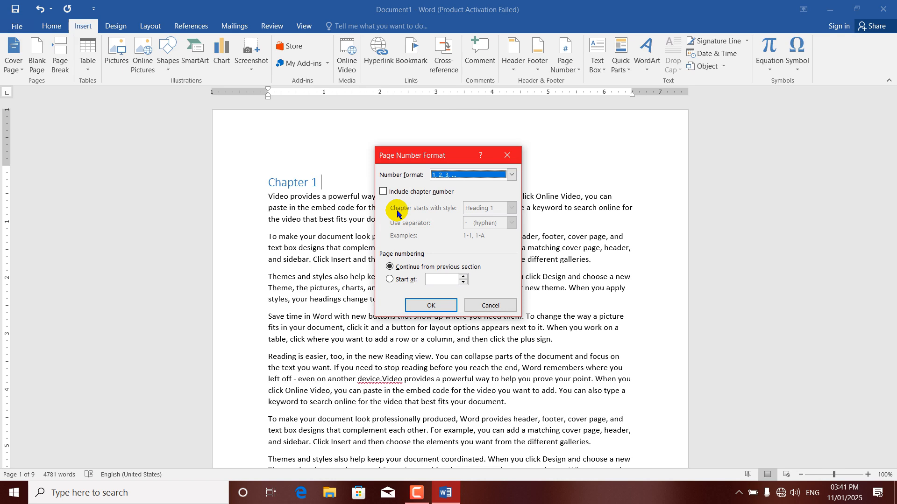
click(383, 192)
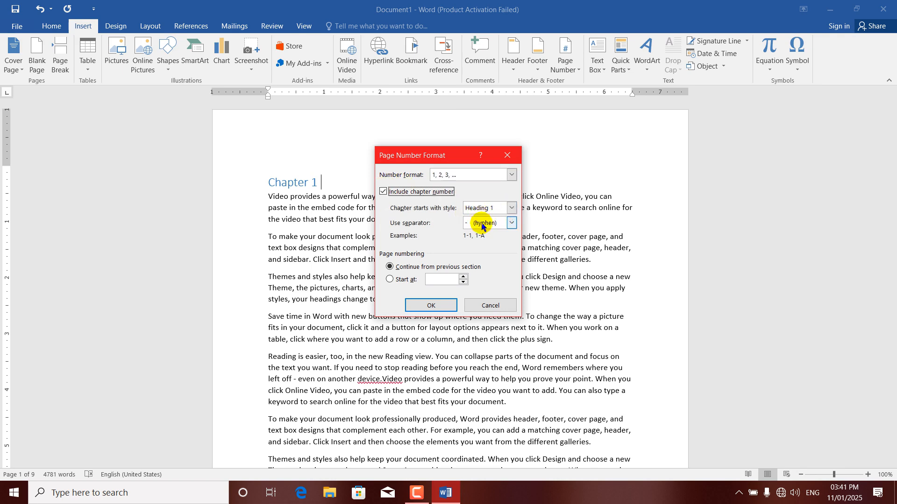
click(506, 225)
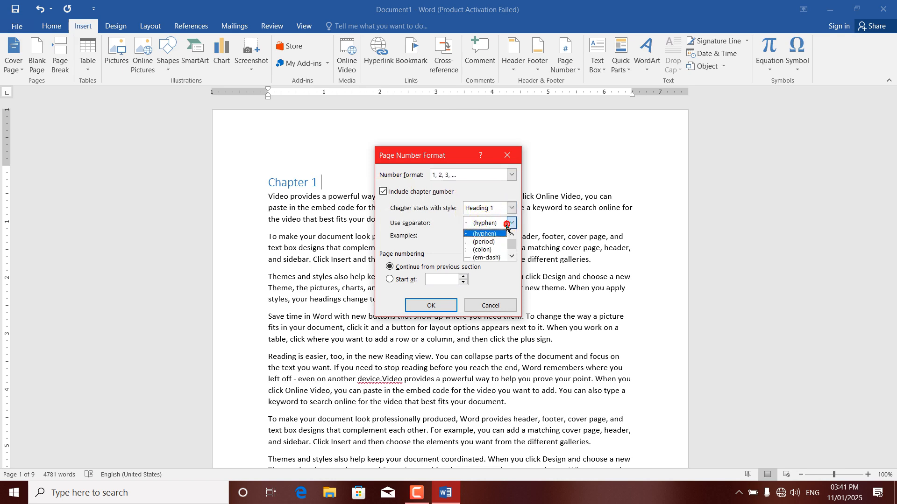
click(485, 257)
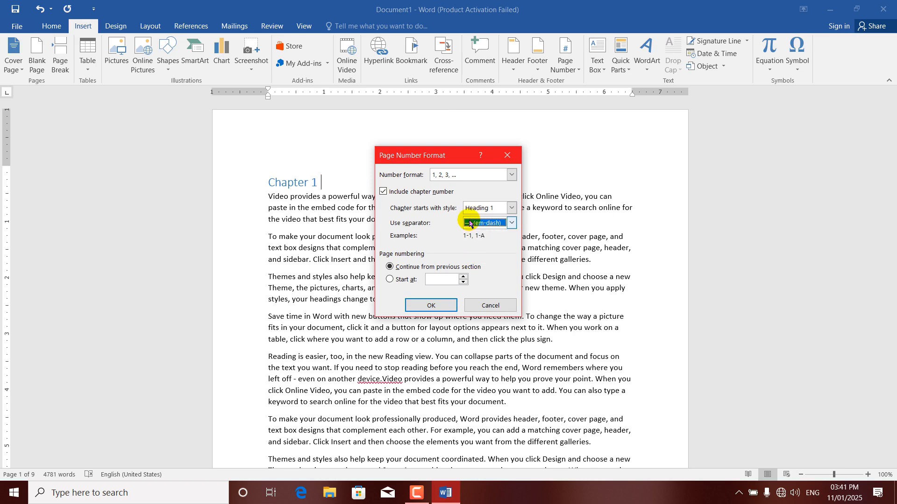
click(423, 306)
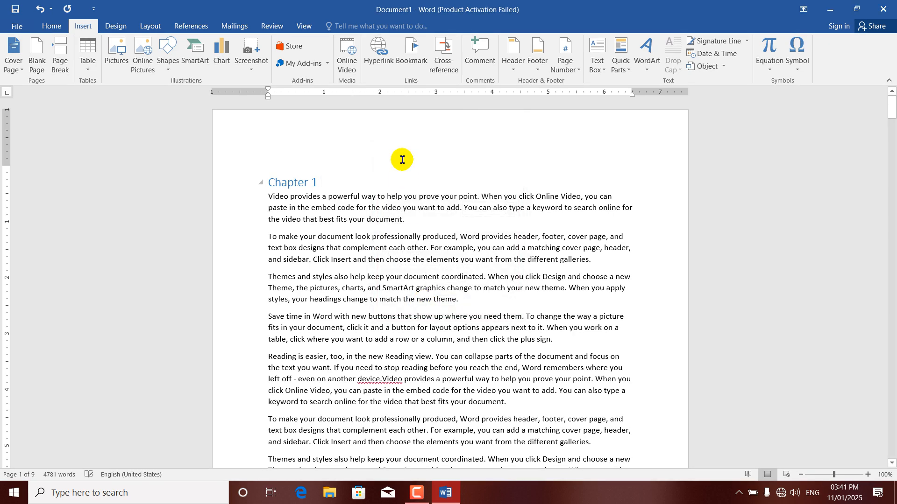
Insert a Plain Number 1 page number at the top of the header, showing 1—1
double_click(386, 125)
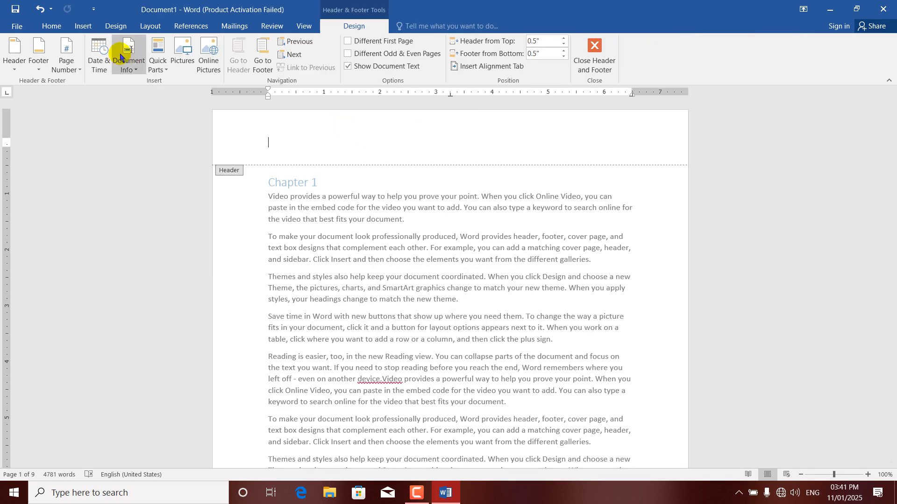
click(70, 70)
mouse_move(93, 82)
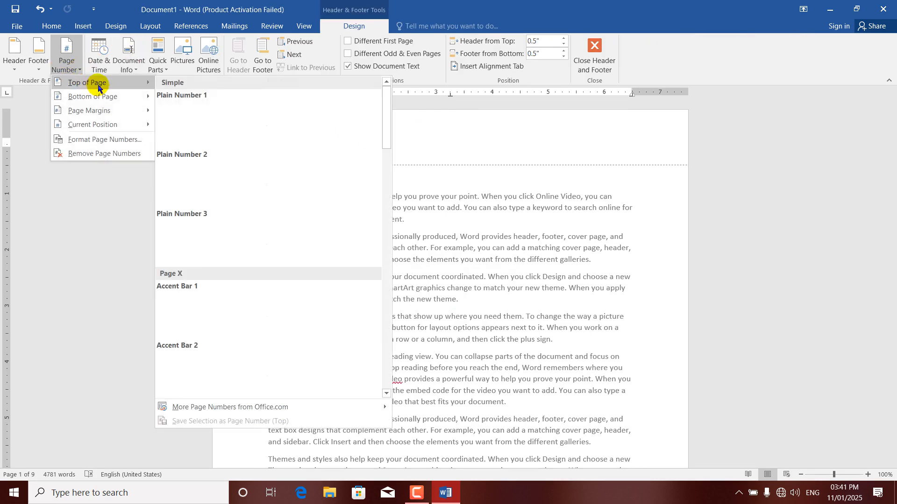
click(221, 113)
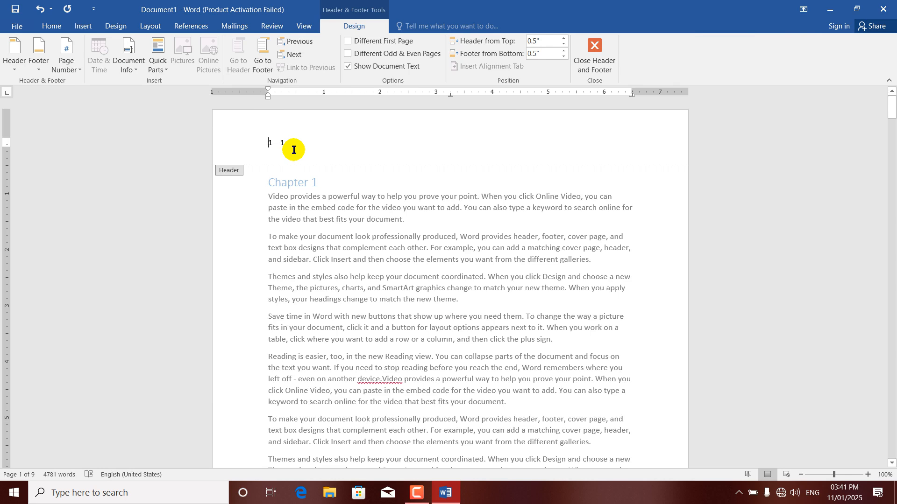
drag(893, 116, 893, 227)
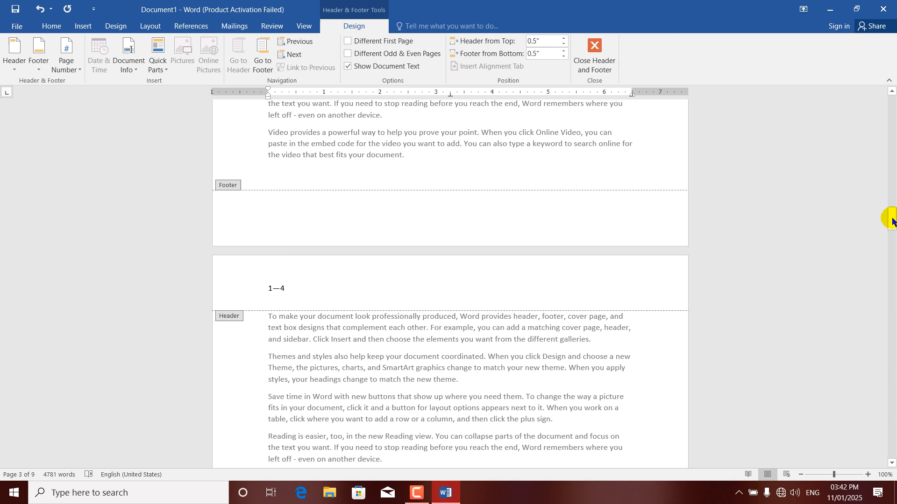
drag(891, 216, 893, 94)
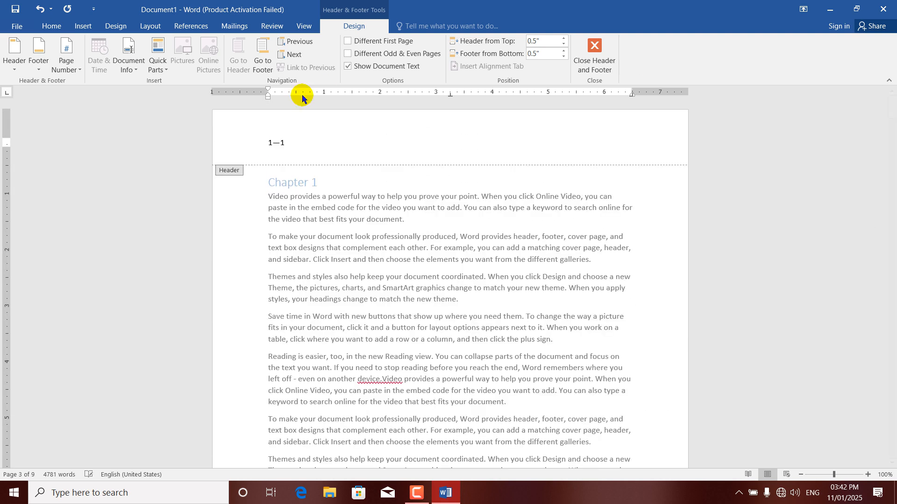
Delete the 1—1 chapter page number from the header
click(78, 70)
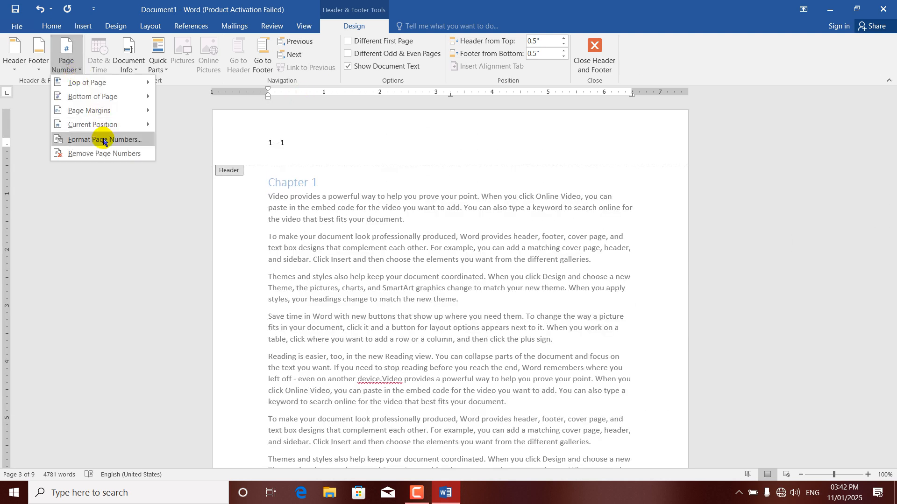
click(52, 136)
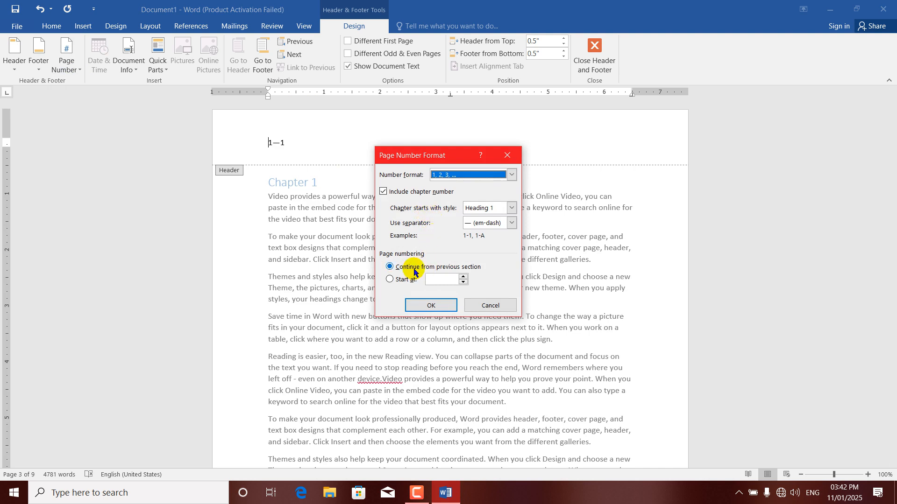
click(507, 155)
click(242, 143)
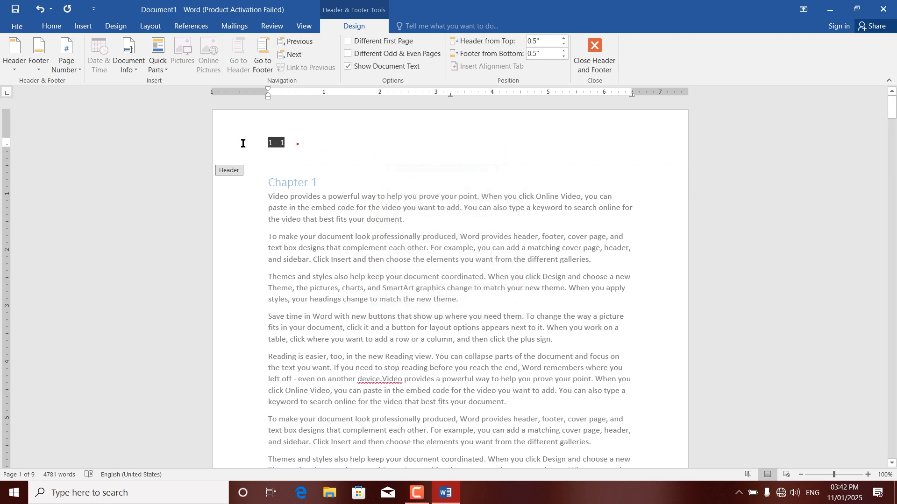
key(Delete)
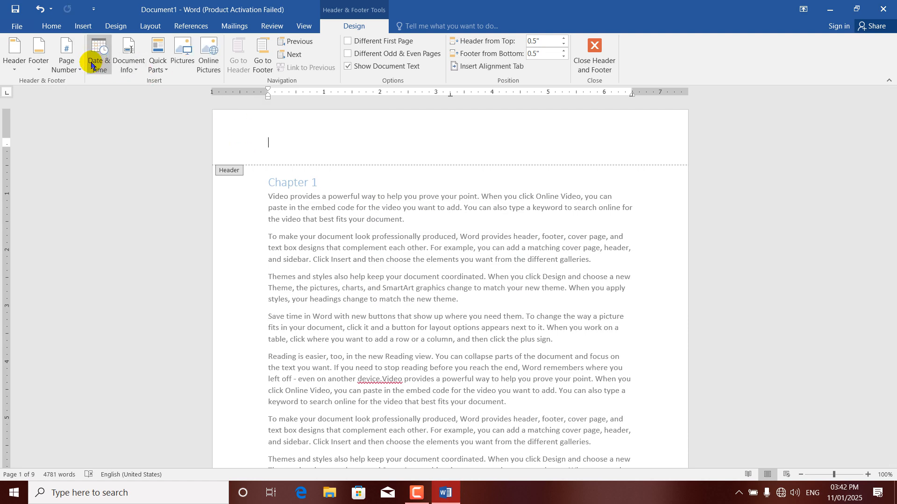
Turn off Include chapter number and insert a Plain Number 2 centred page number at the top
click(67, 64)
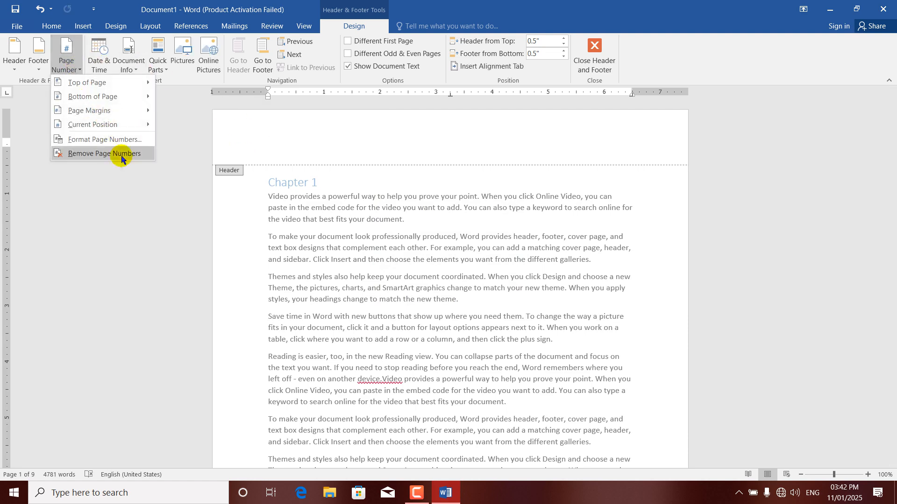
click(98, 138)
click(383, 192)
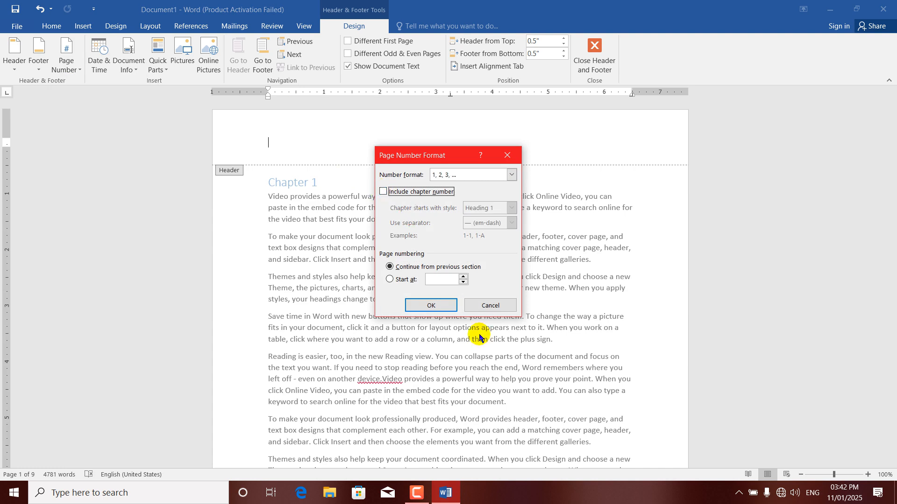
click(430, 306)
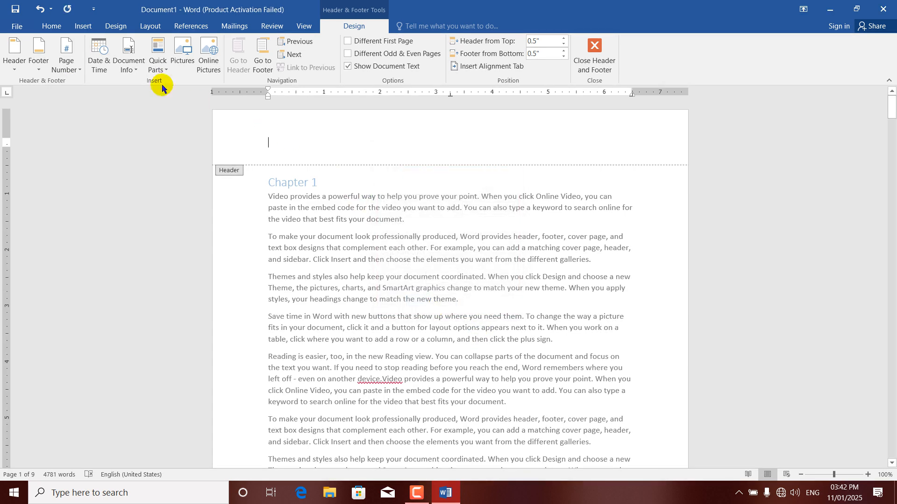
click(80, 71)
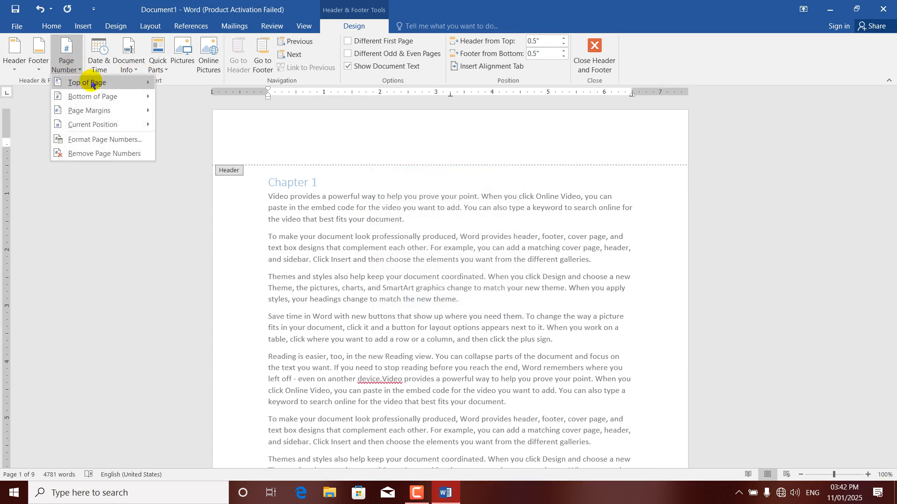
mouse_move(84, 83)
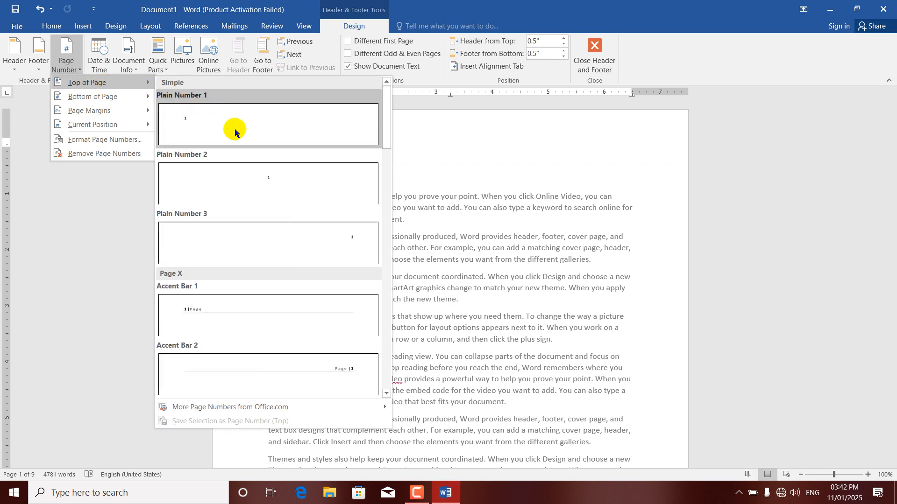
click(269, 171)
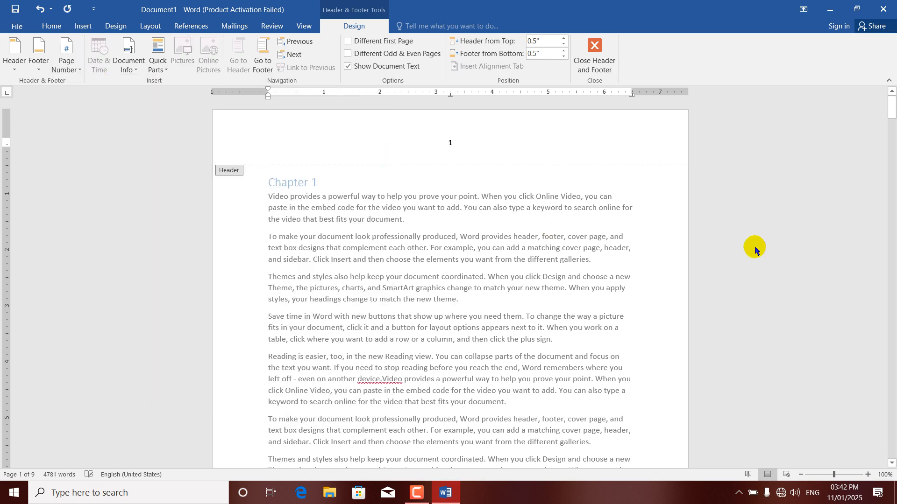
drag(892, 112, 892, 271)
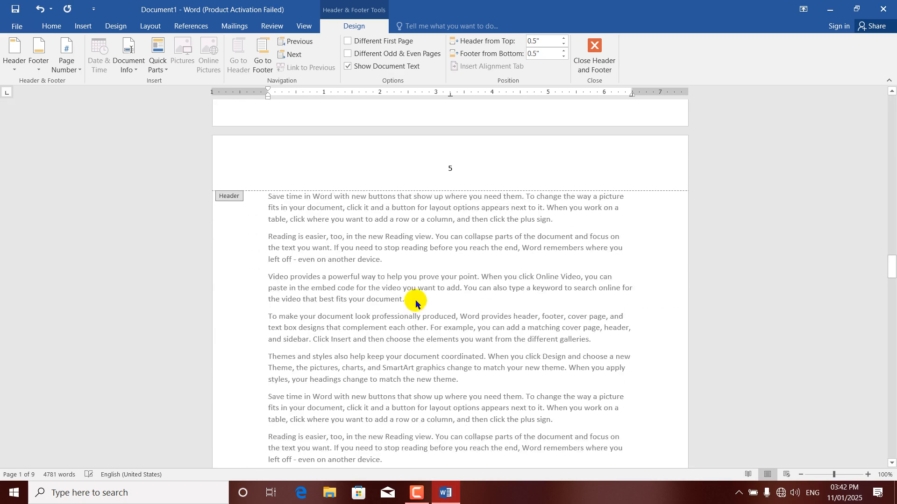
Insert a Next Page section break after the paragraph ending 'theme.' and edit the page 5 header
double_click(415, 248)
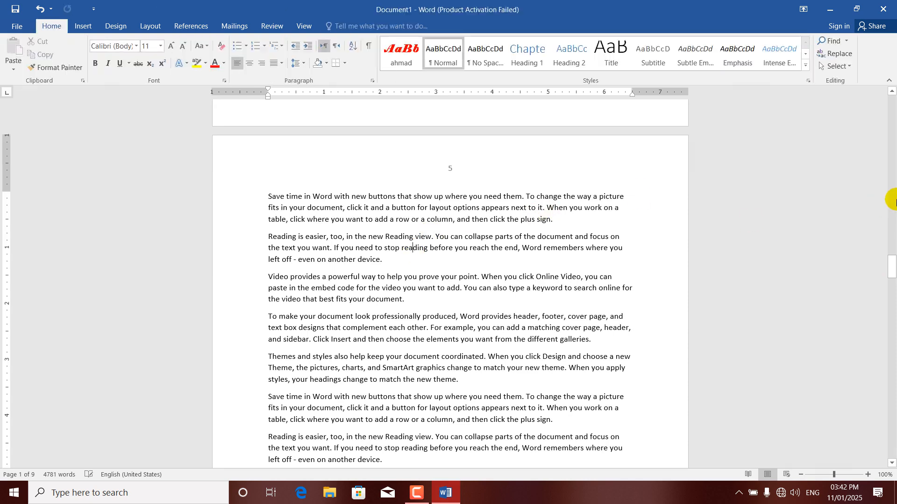
drag(892, 262, 893, 250)
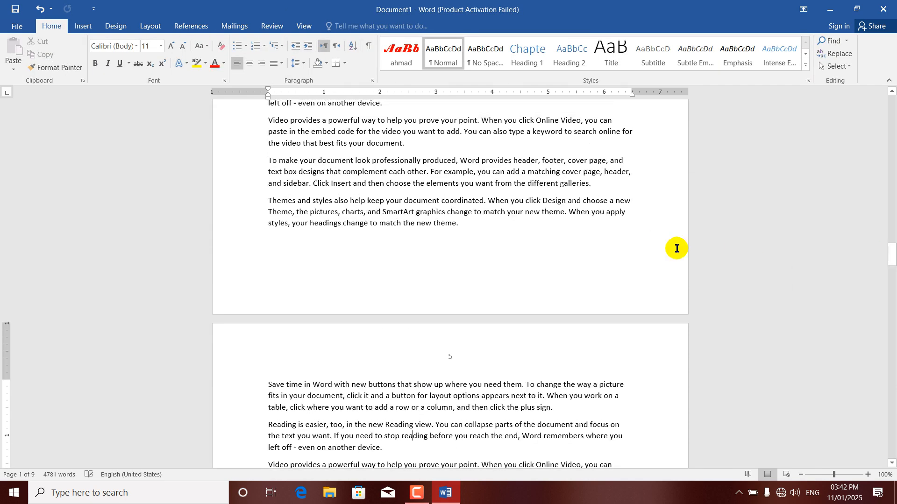
click(469, 222)
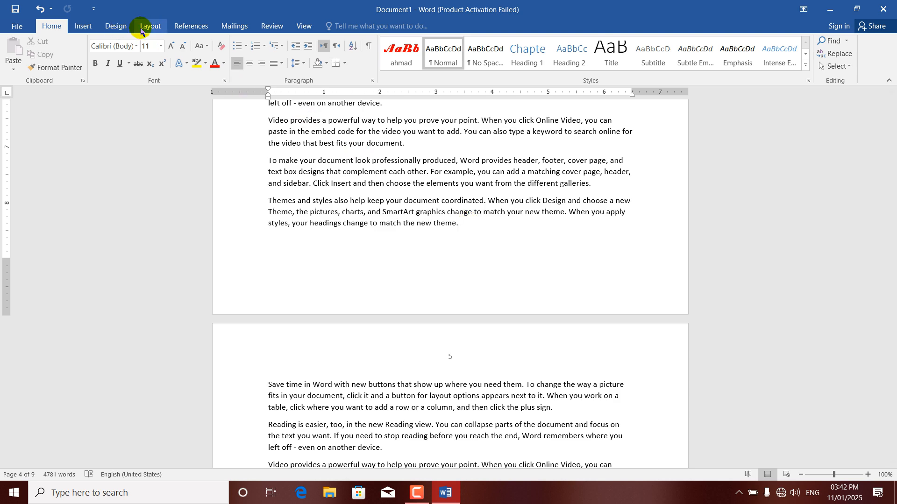
click(156, 29)
click(152, 42)
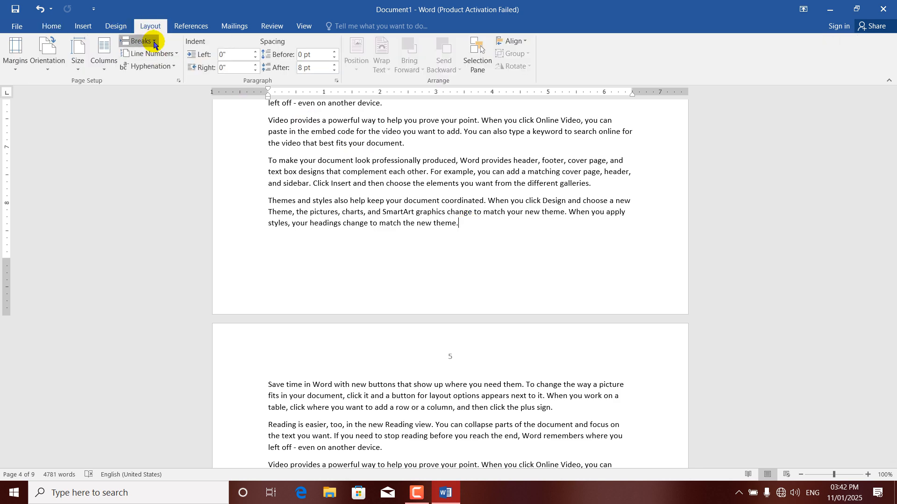
click(189, 182)
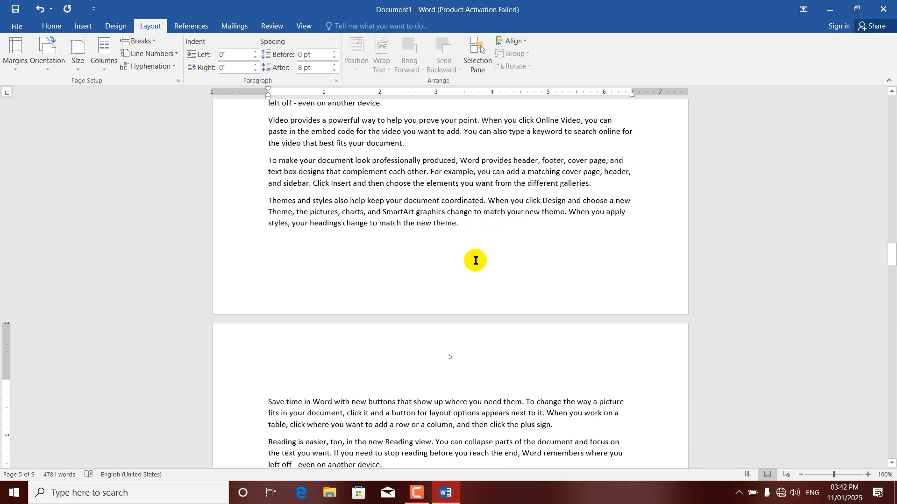
double_click(444, 356)
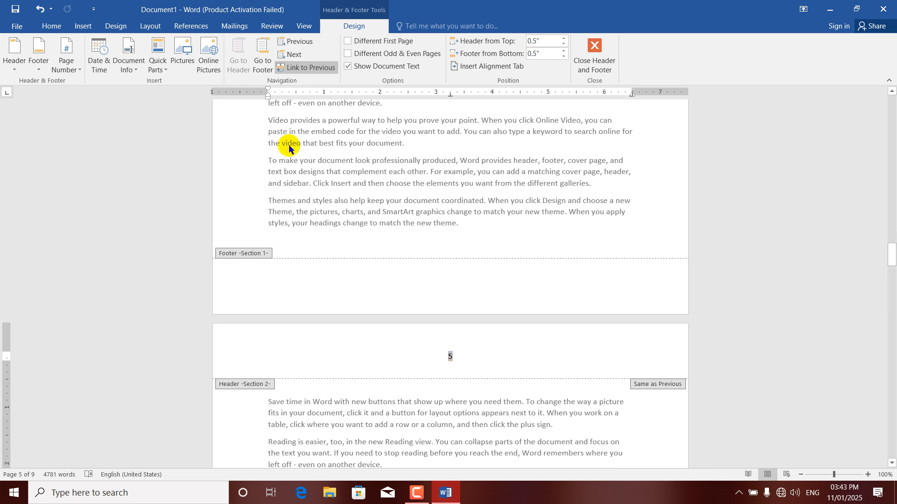
Turn off Link to Previous for the page 5 header and set its page numbering to start at 1
click(305, 68)
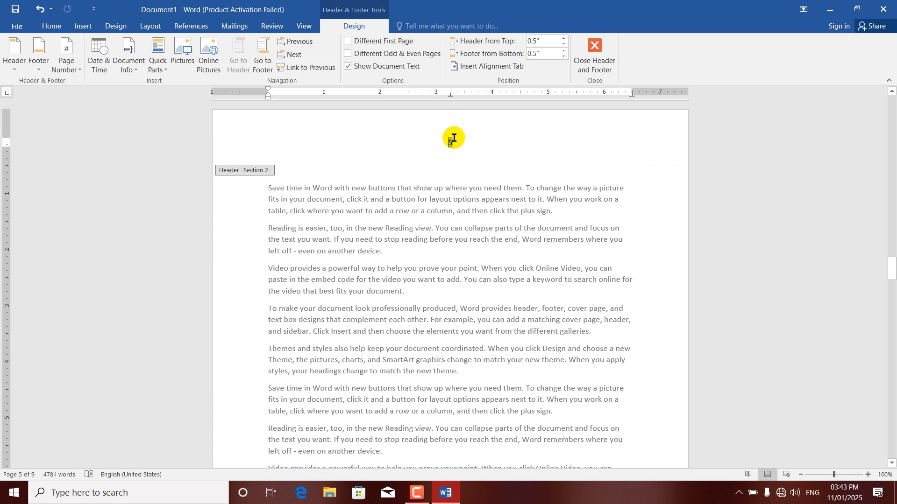
click(80, 70)
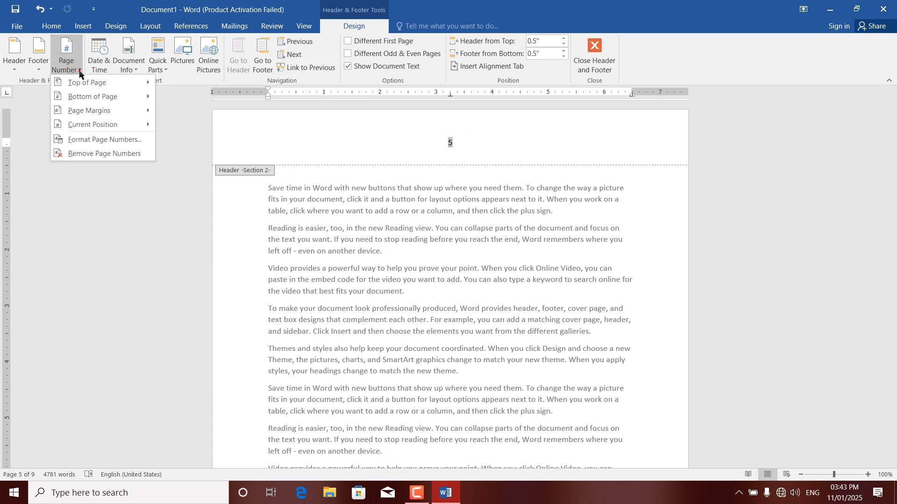
click(93, 140)
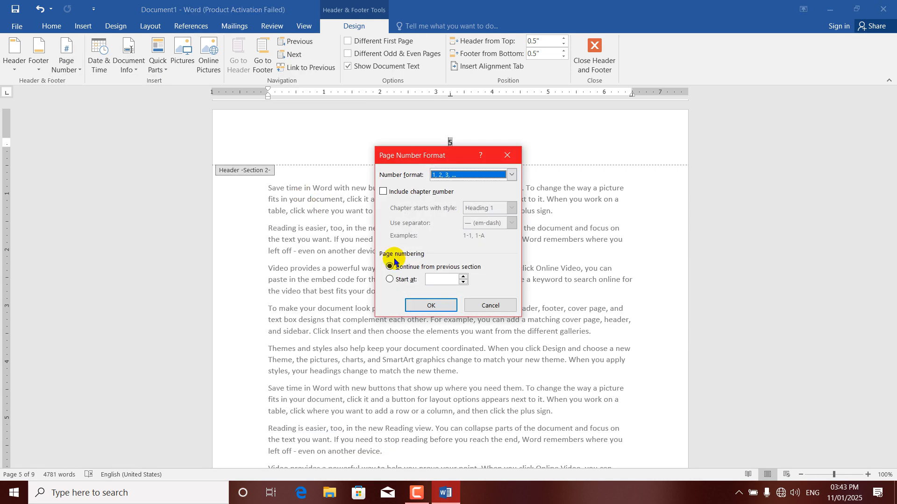
click(401, 282)
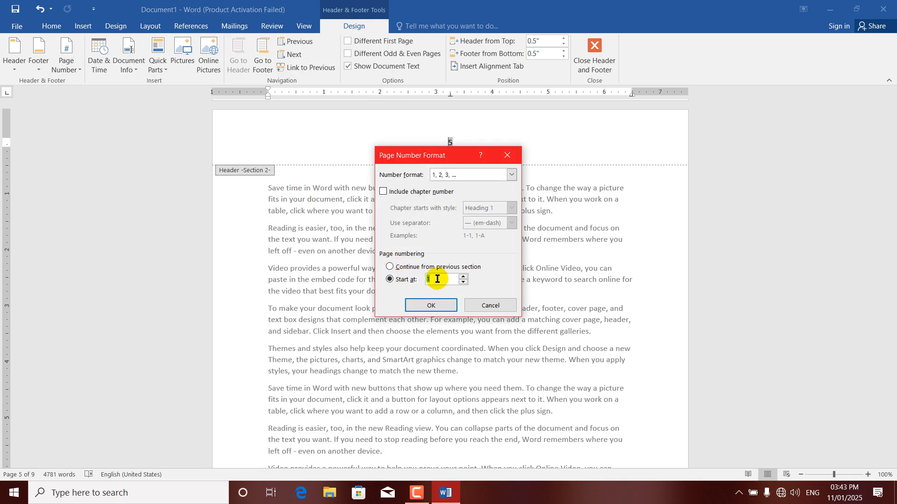
click(428, 304)
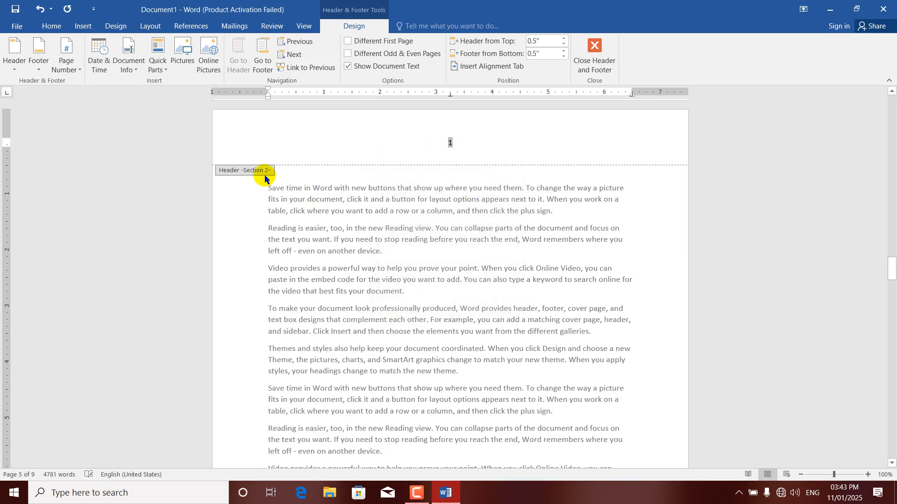
click(468, 150)
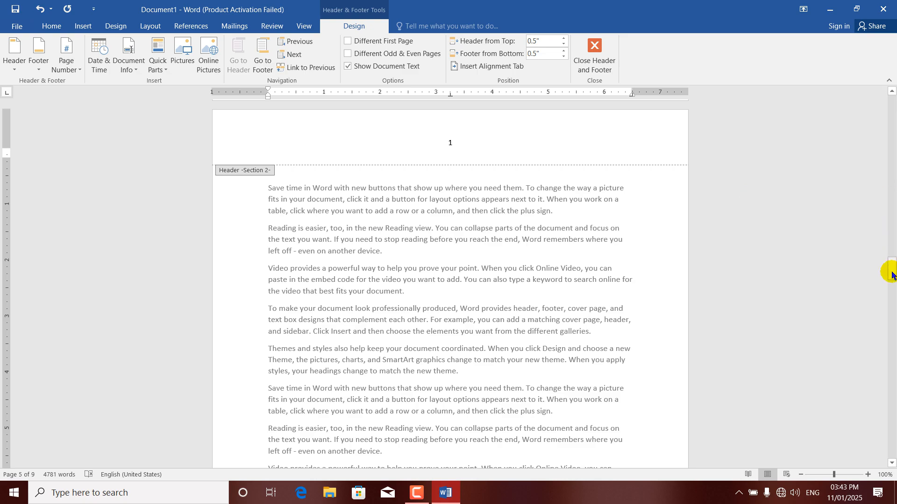
drag(891, 265, 892, 102)
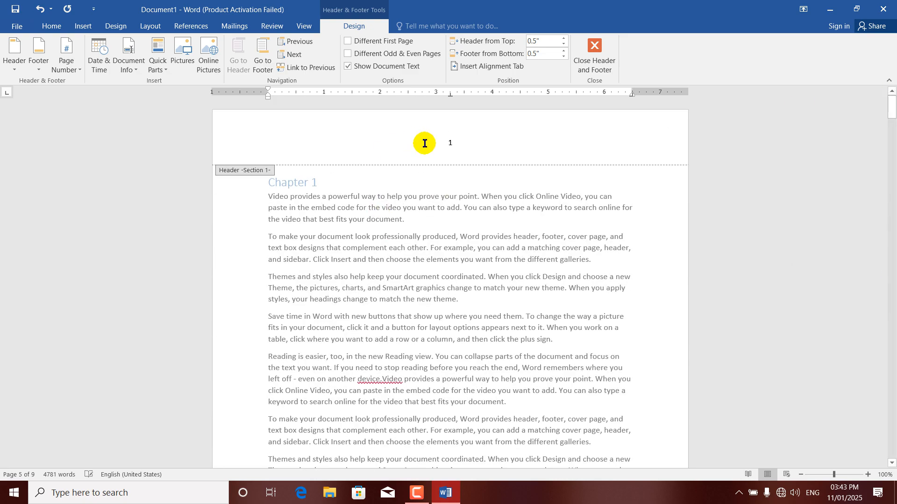
Switch the section 1 page number format to Arabic letters 'أ, ب, ت'
click(450, 143)
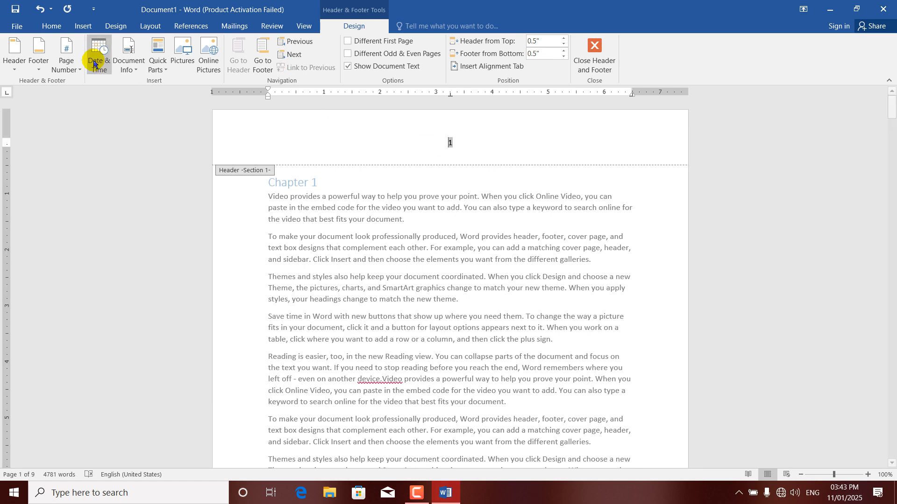
click(76, 67)
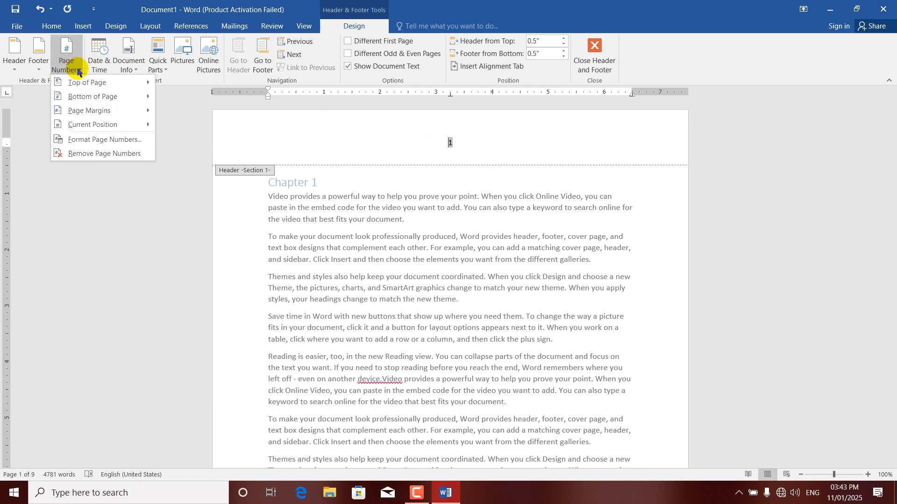
click(93, 135)
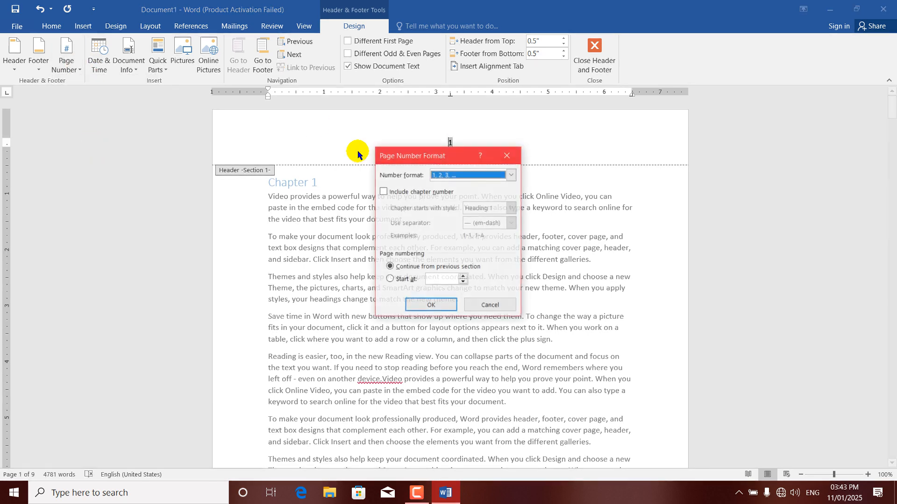
click(511, 174)
click(450, 201)
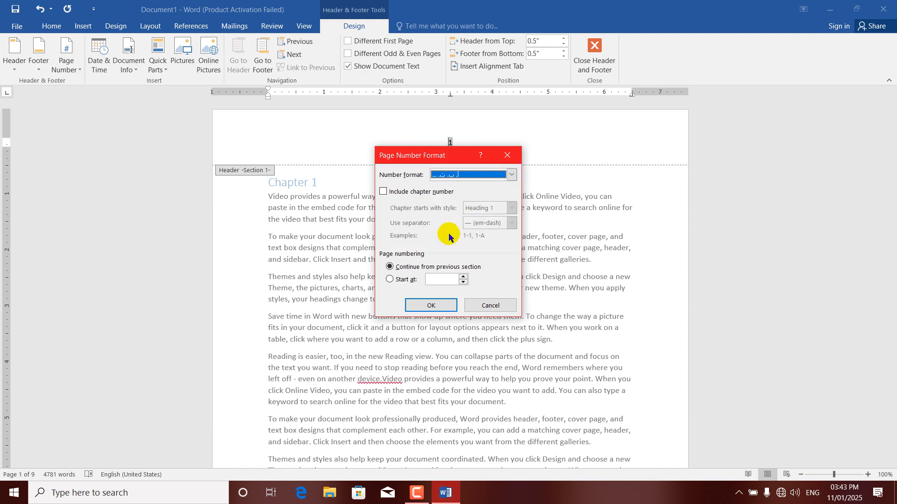
click(427, 310)
drag(891, 115, 892, 272)
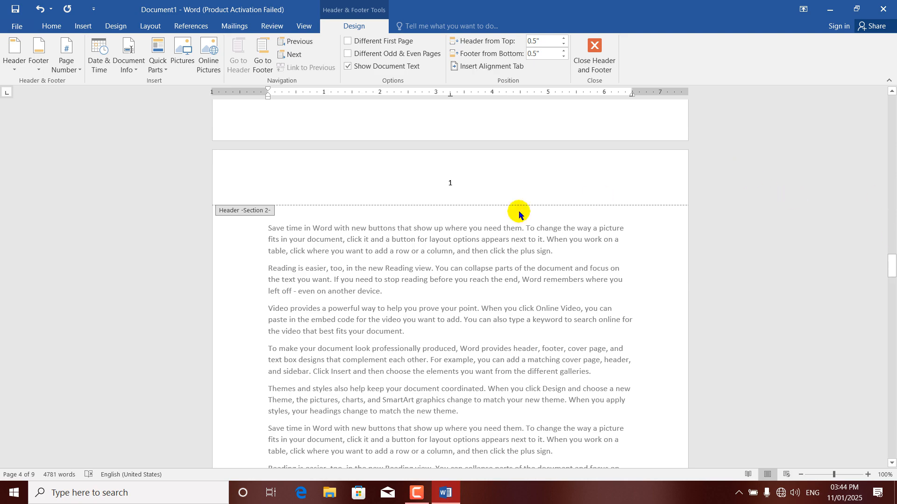
Remove the page numbers from the first section
drag(890, 263, 887, 89)
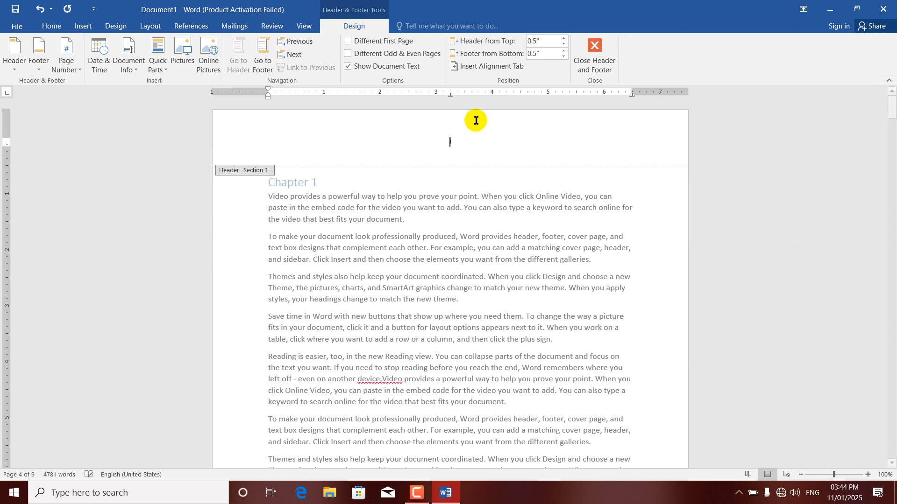
click(77, 71)
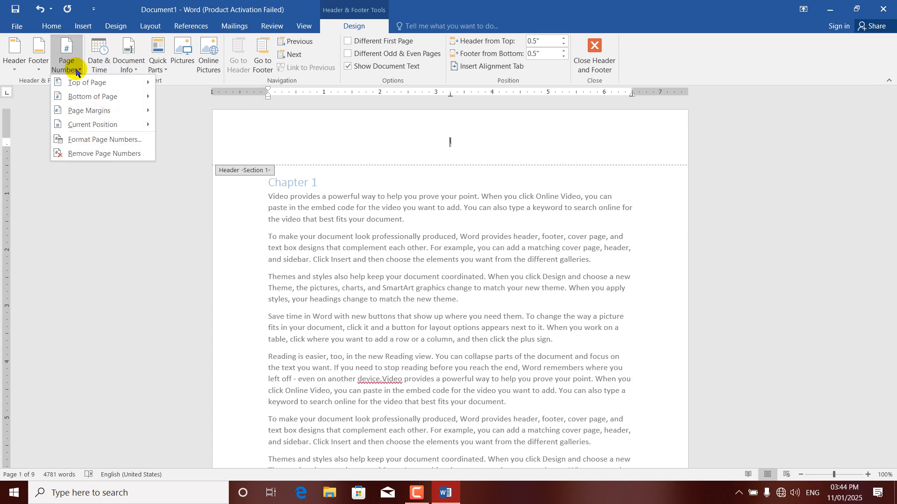
click(81, 154)
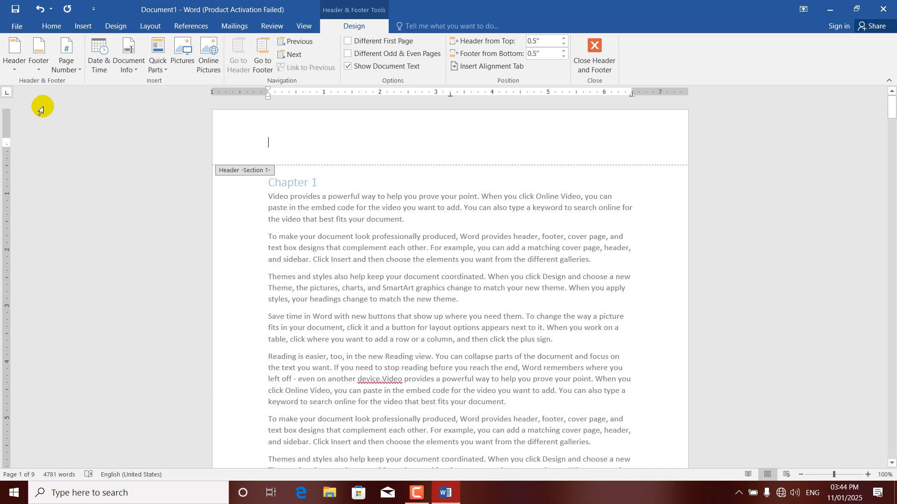
Apply the orange Integral design from the built-in header gallery
click(13, 70)
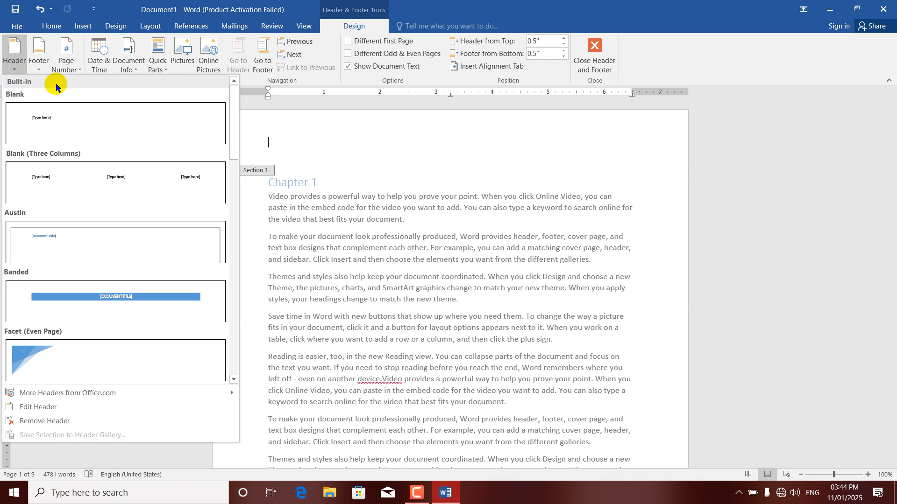
drag(232, 126, 234, 203)
click(150, 260)
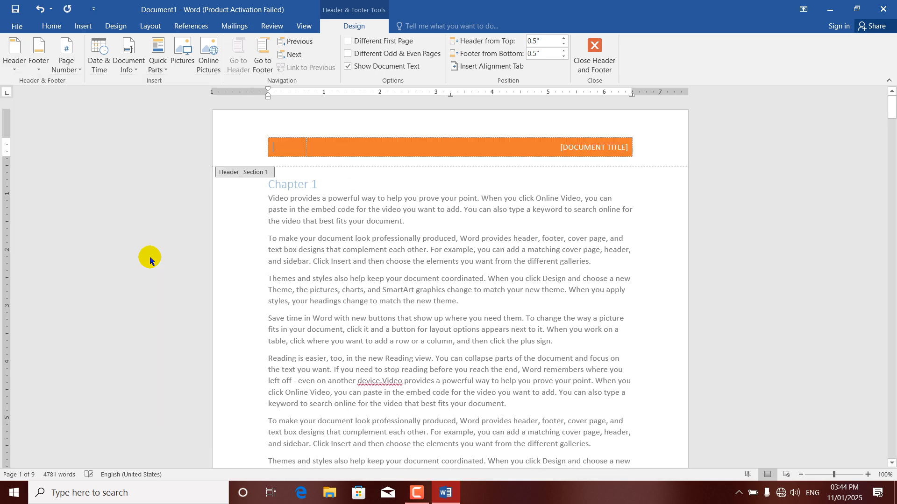
Replace the Integral header's title placeholder with COMPUTER and scroll down to section 2
click(581, 152)
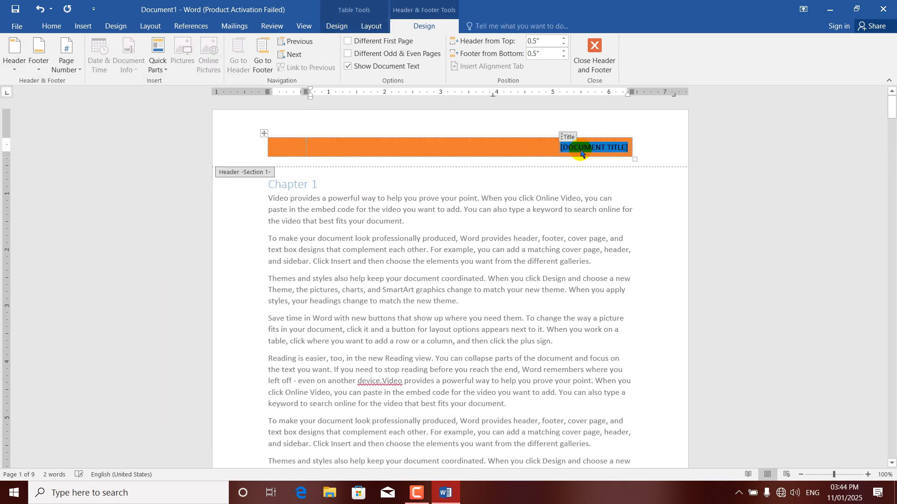
text(COMP)
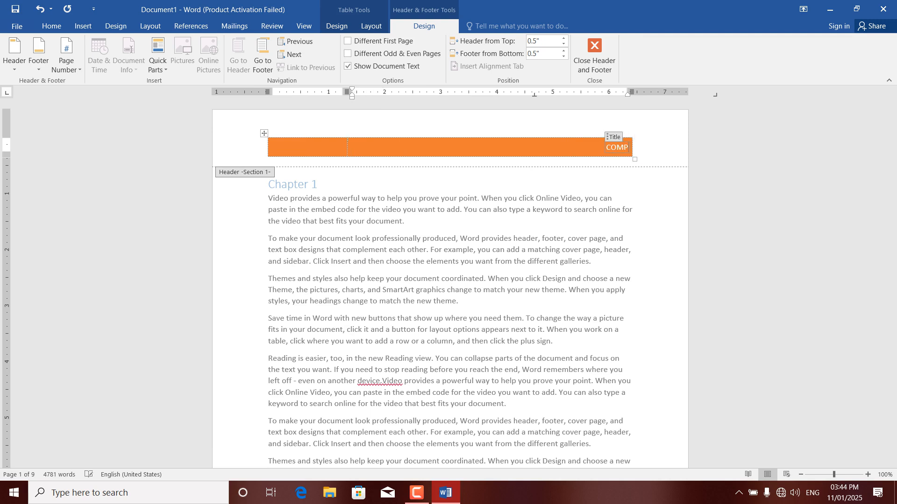
text(UTER)
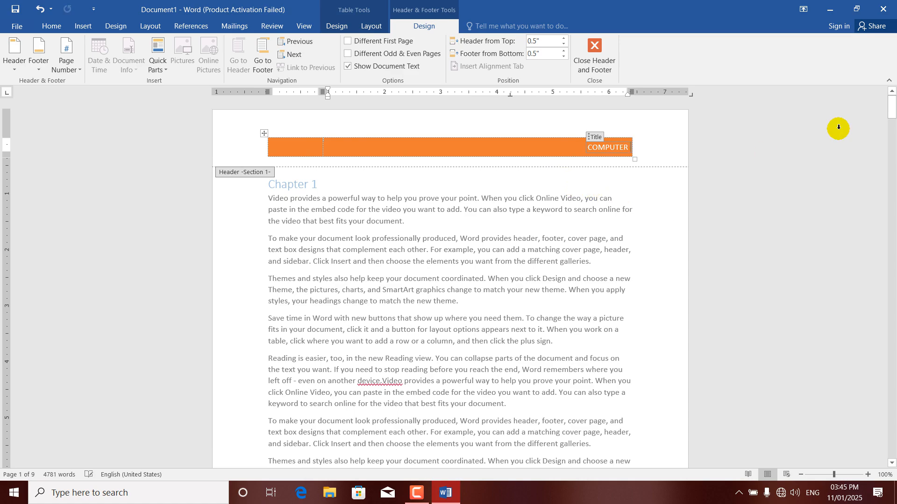
drag(892, 112, 892, 260)
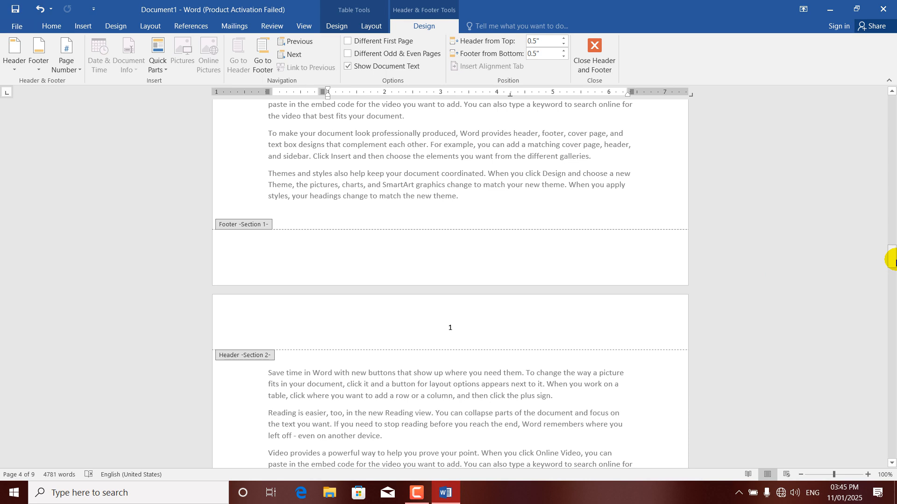
Link the section 2 header to the previous section so it shows the orange COMPUTER bar
click(491, 328)
click(304, 67)
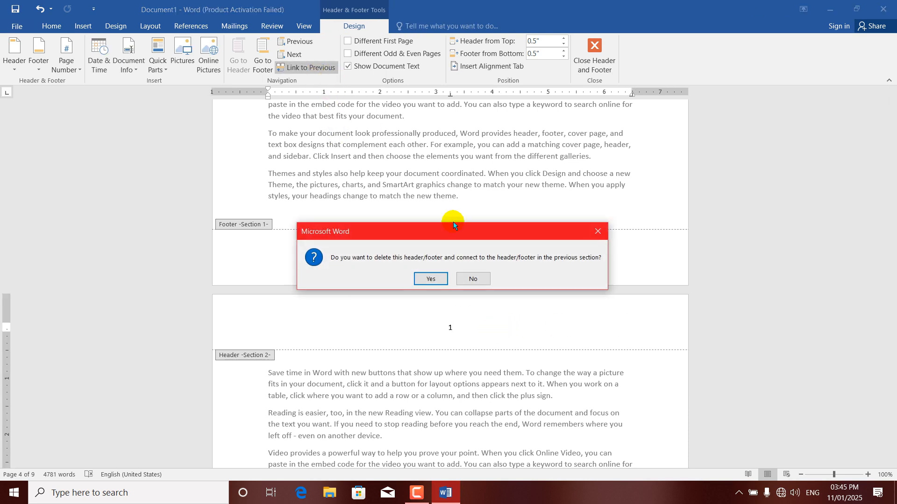
click(430, 279)
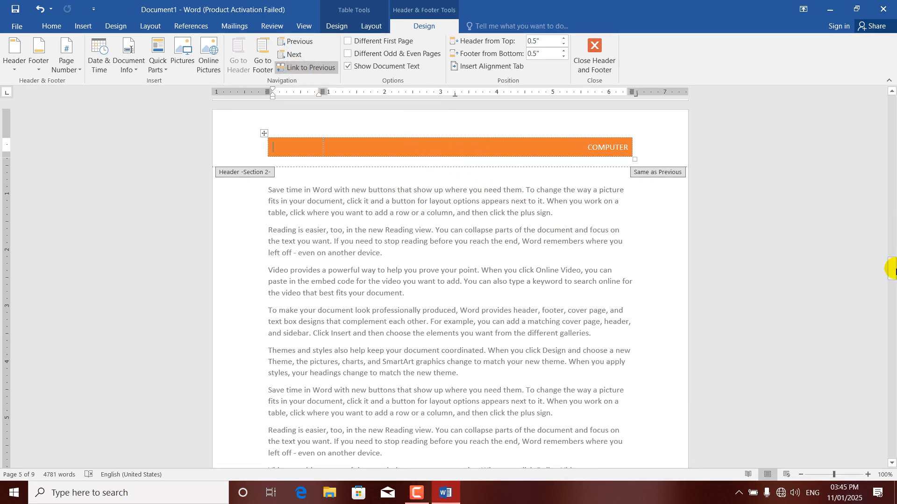
drag(893, 268, 892, 92)
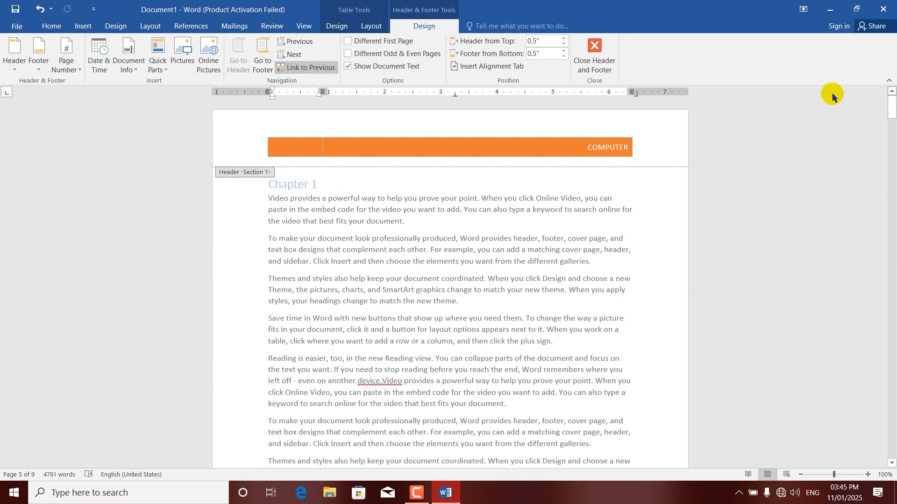
Remove the orange header, insert the Blank header design and type 'Computer' into its placeholder
click(21, 72)
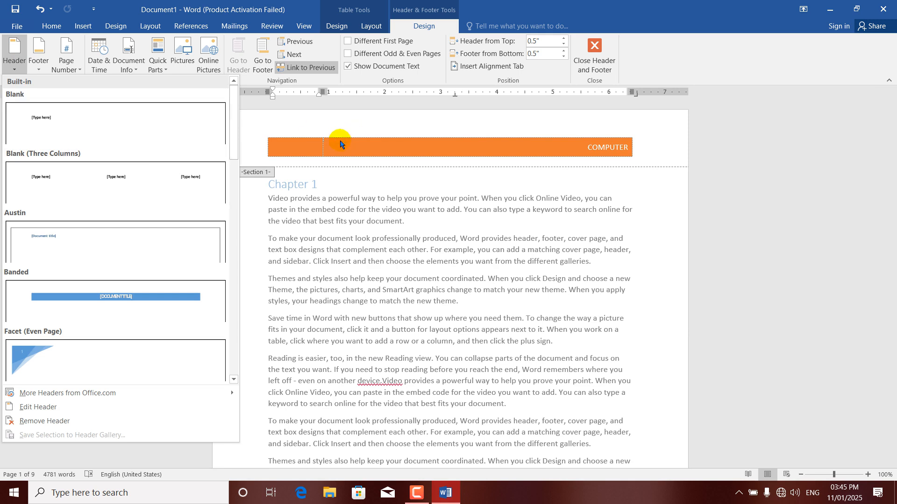
click(41, 422)
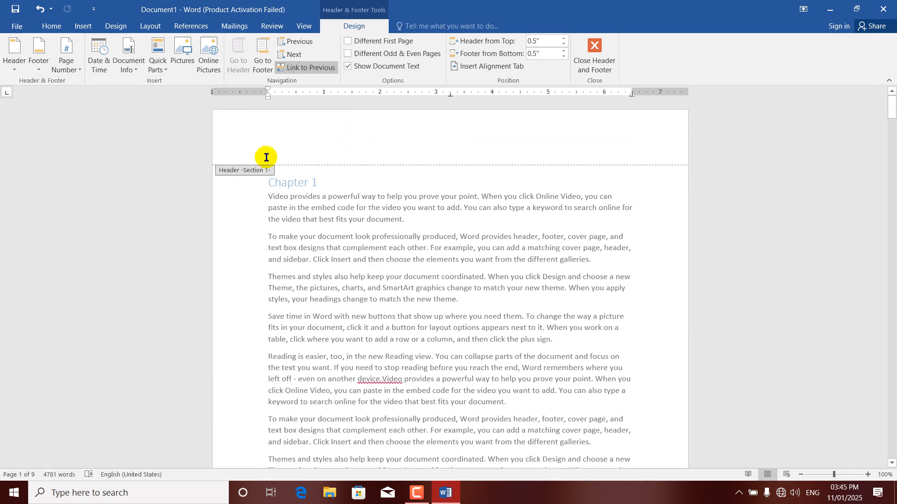
click(14, 59)
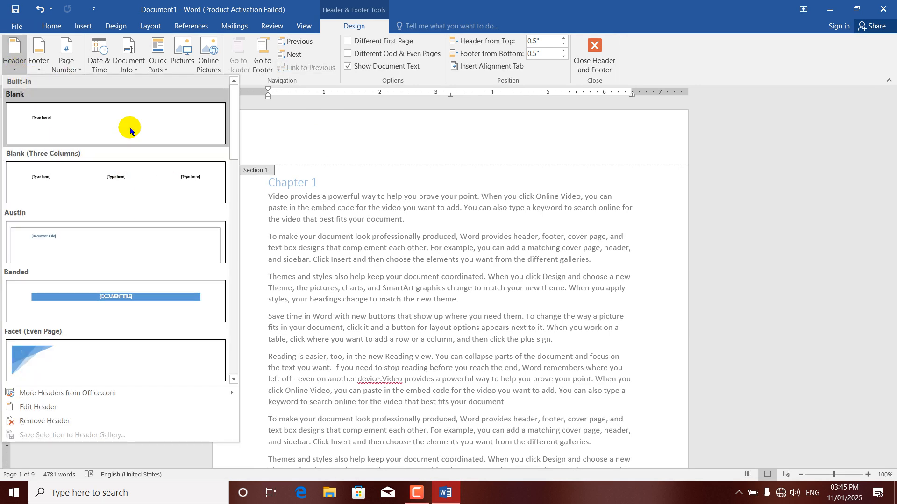
click(61, 127)
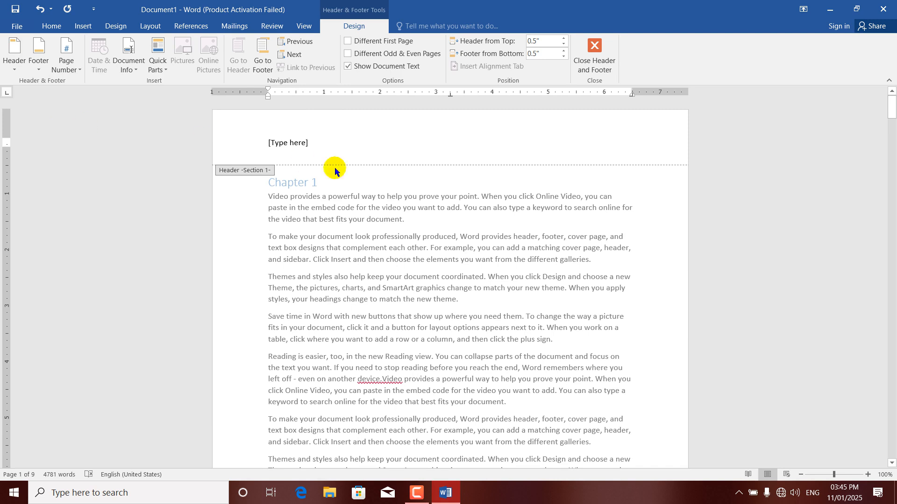
click(281, 142)
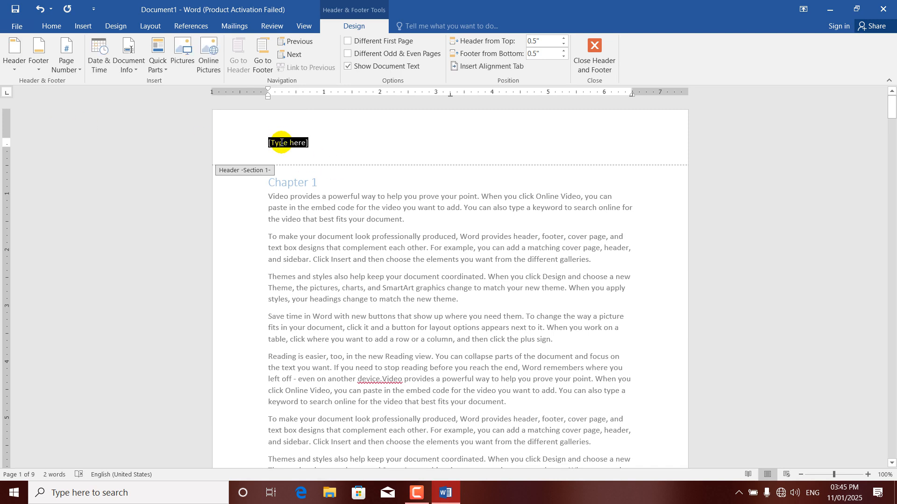
text(con)
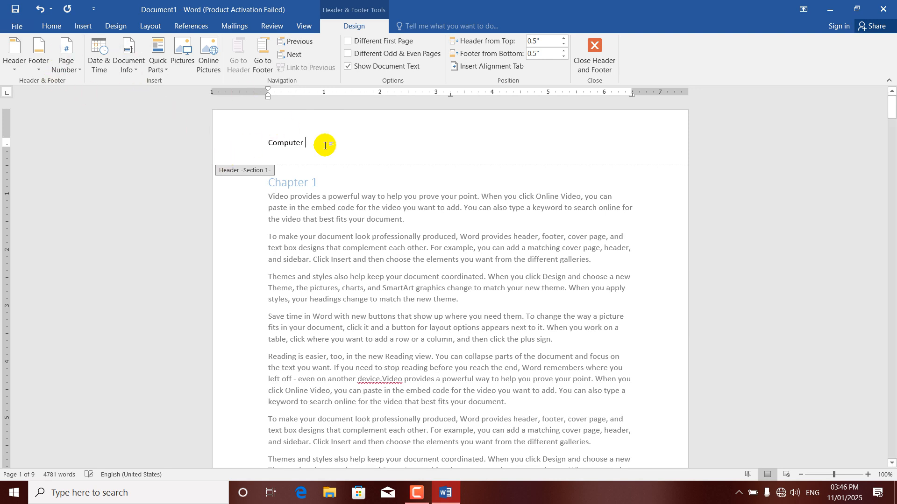
mouse_move(891, 100)
mouse_down()
mouse_move(892, 151)
mouse_move(892, 90)
mouse_up()
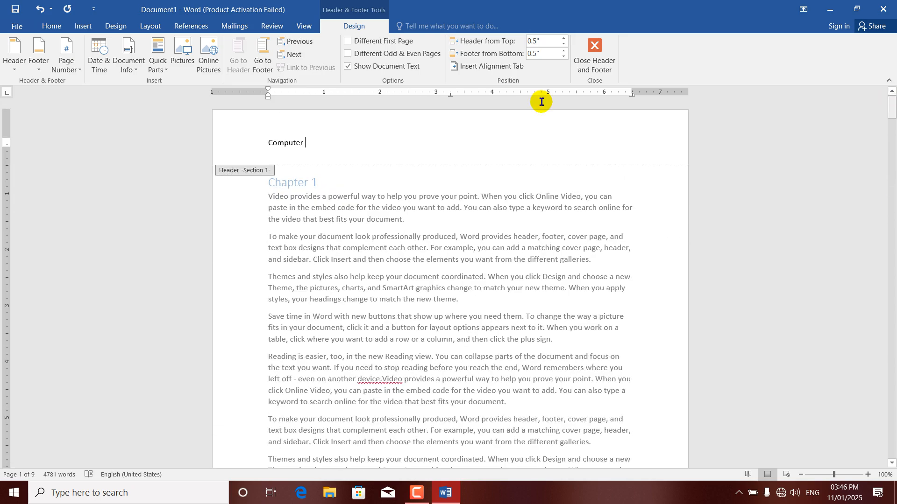
Close the header design options and return to the document body, clearing the stray selection
click(11, 69)
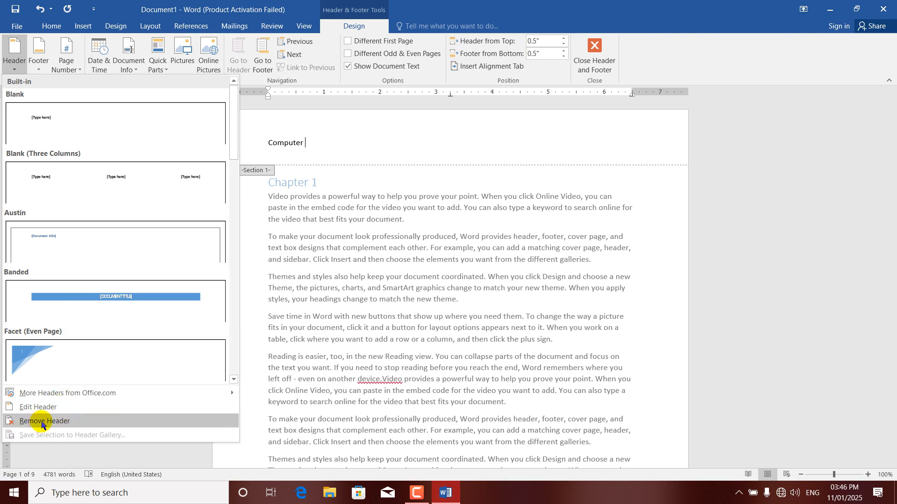
click(436, 302)
double_click(459, 302)
drag(517, 379, 355, 267)
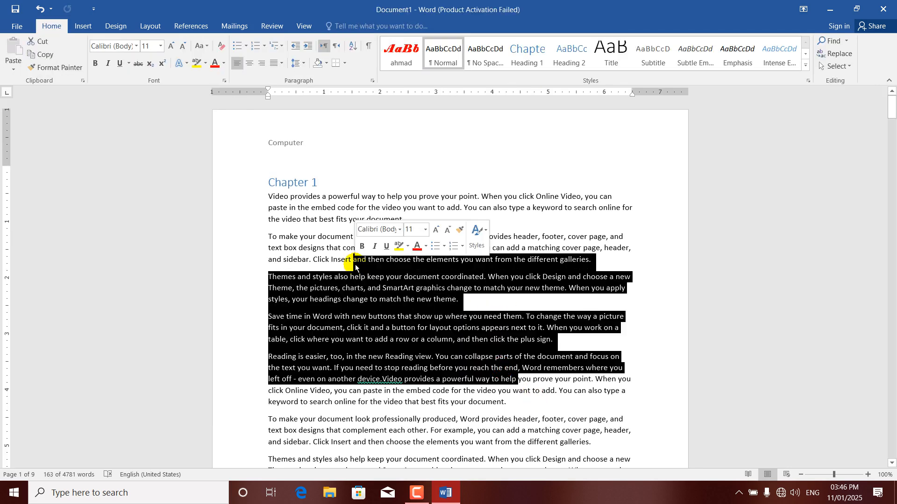
click(393, 205)
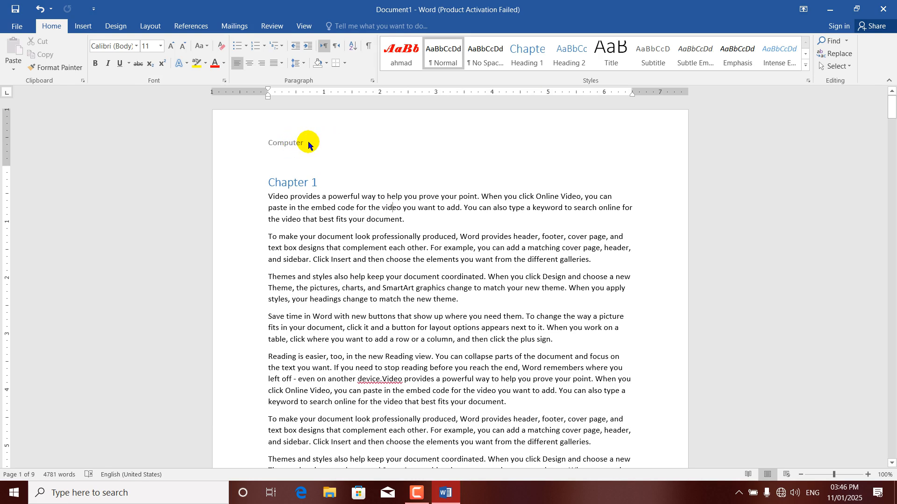
Edit the header to read 'Computer lessons', correcting the misspelling, then return to the body
click(81, 26)
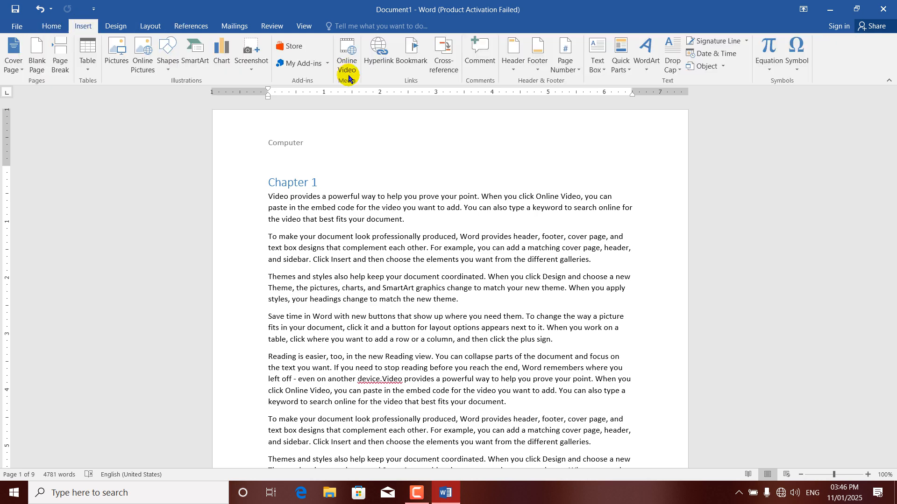
click(513, 66)
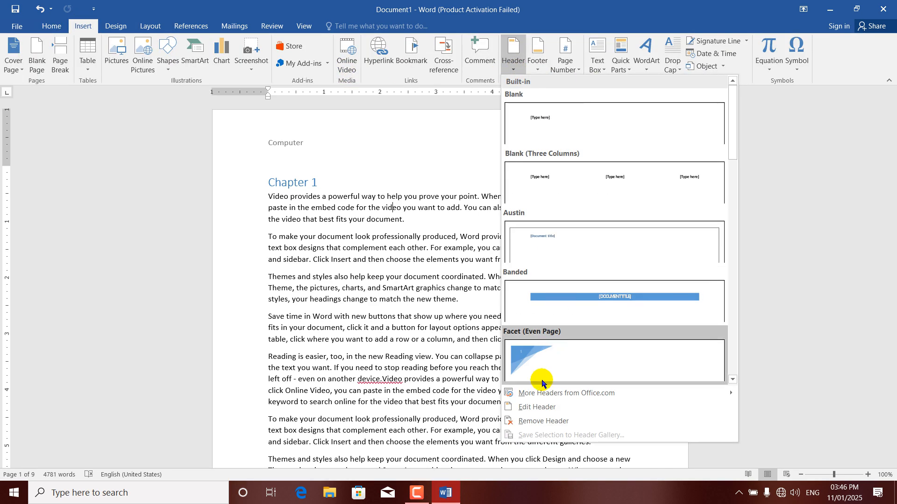
click(528, 408)
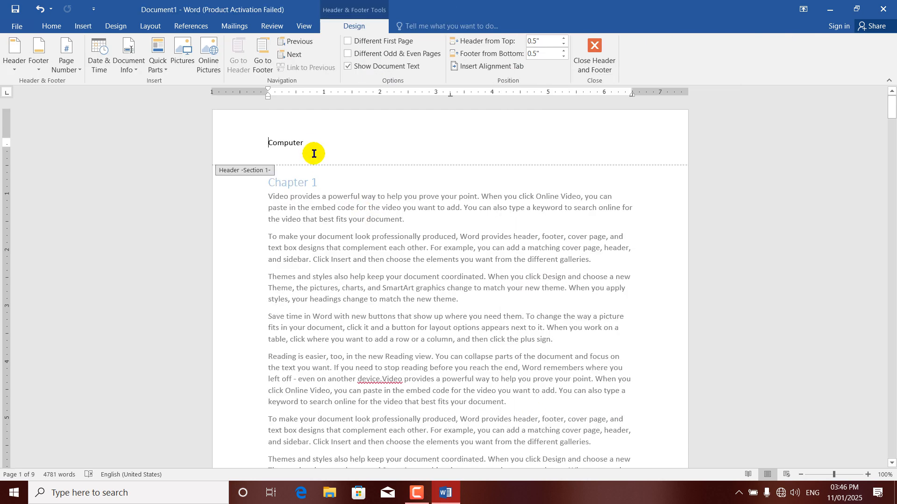
text(Computer l)
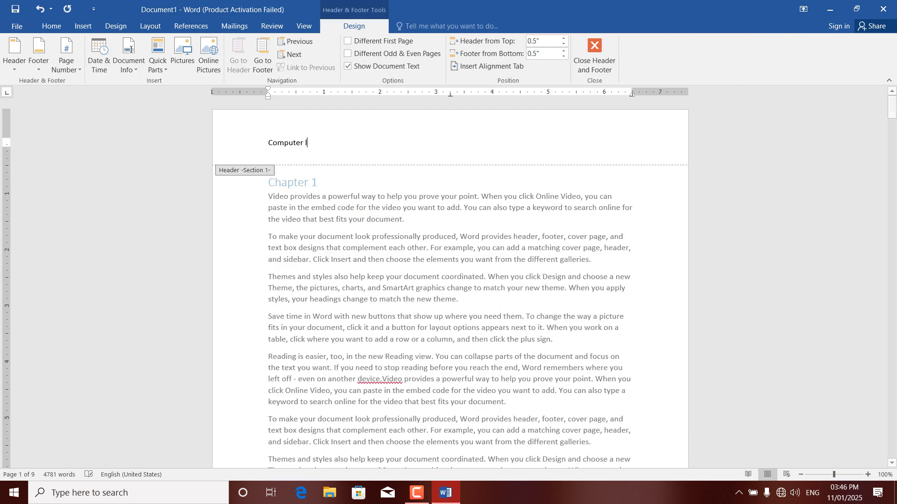
text(eason)
key(BackSpace)
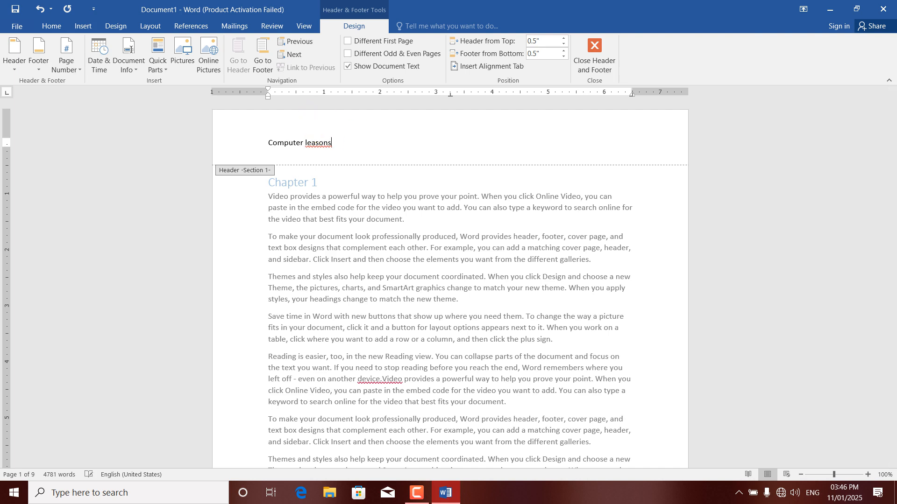
right_click(327, 144)
key(Escape)
click(362, 158)
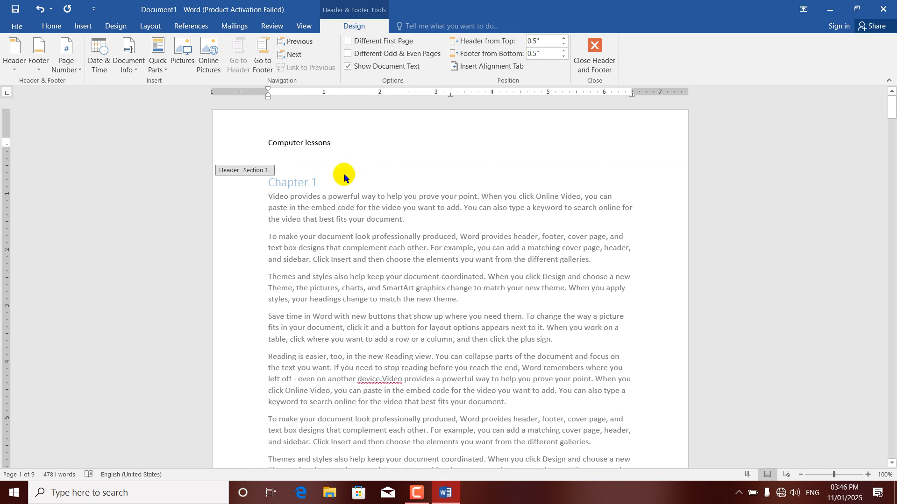
double_click(365, 256)
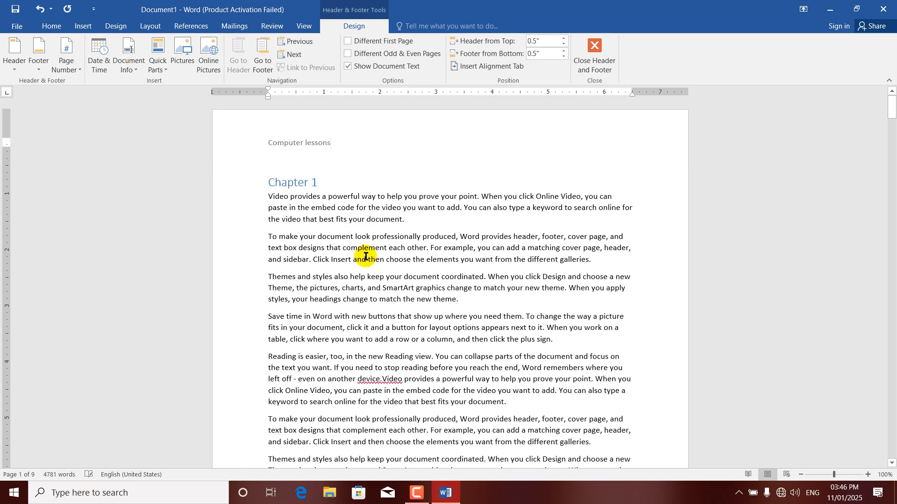
Reopen the header and delete its 'Computer lessons' text, leaving the header empty
double_click(350, 133)
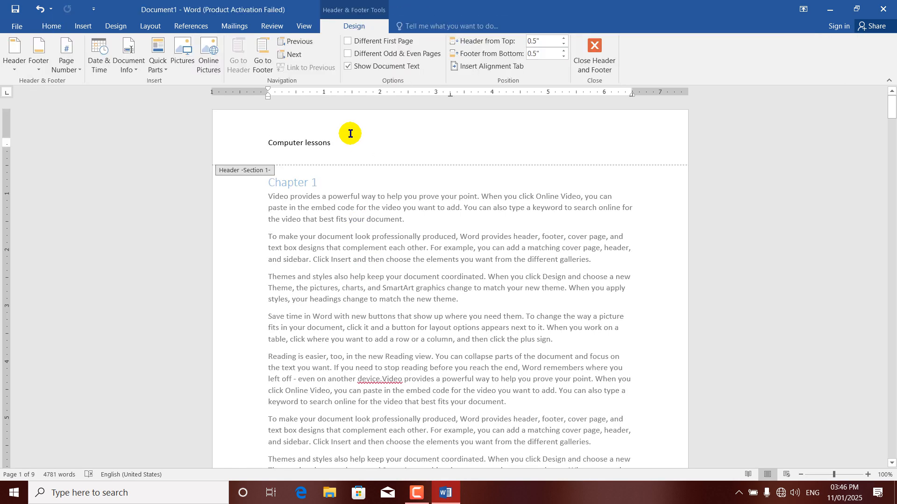
double_click(349, 223)
double_click(353, 135)
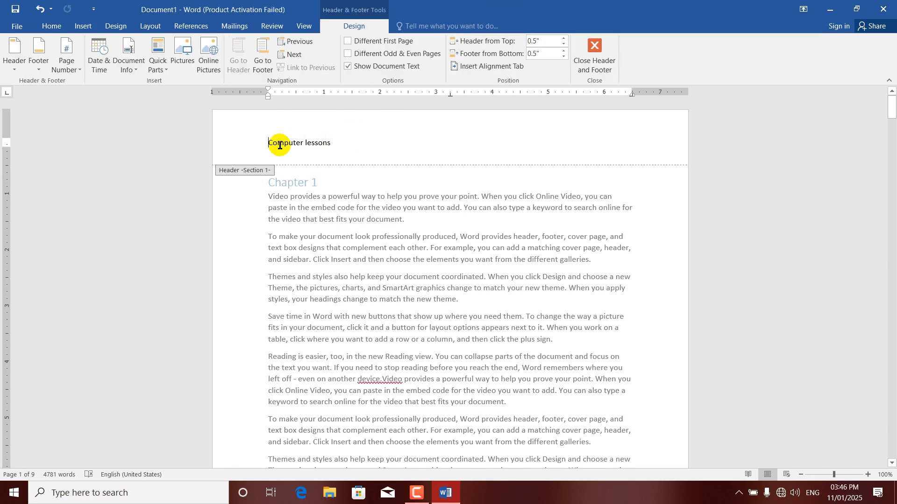
click(14, 56)
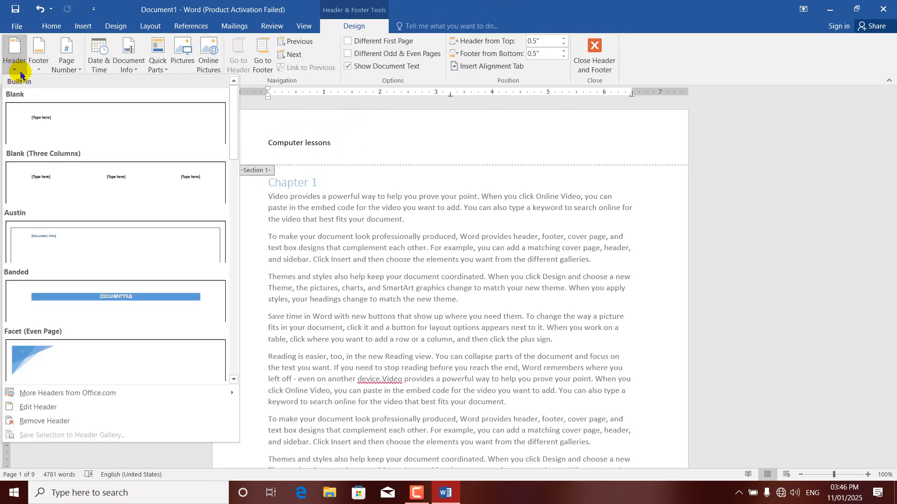
mouse_move(73, 397)
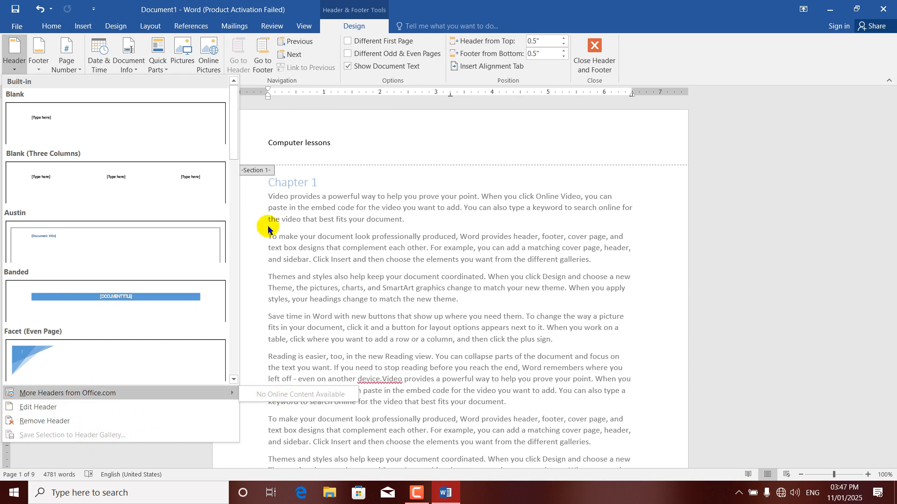
click(382, 147)
drag(352, 142, 255, 147)
key(Delete)
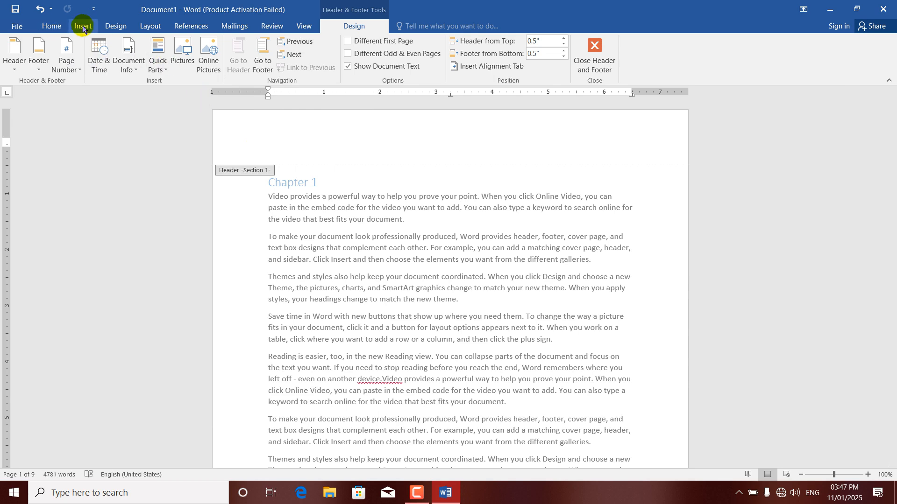
Draw a ribbon banner shape across the header containing the text 'computer lessons'
click(84, 27)
click(167, 54)
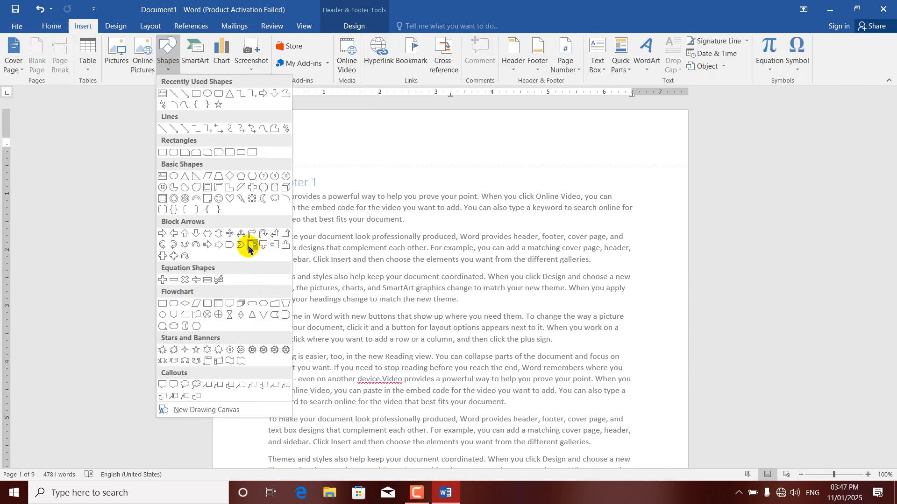
click(196, 361)
mouse_move(271, 132)
mouse_down()
mouse_move(515, 140)
mouse_move(555, 159)
mouse_move(654, 165)
mouse_up()
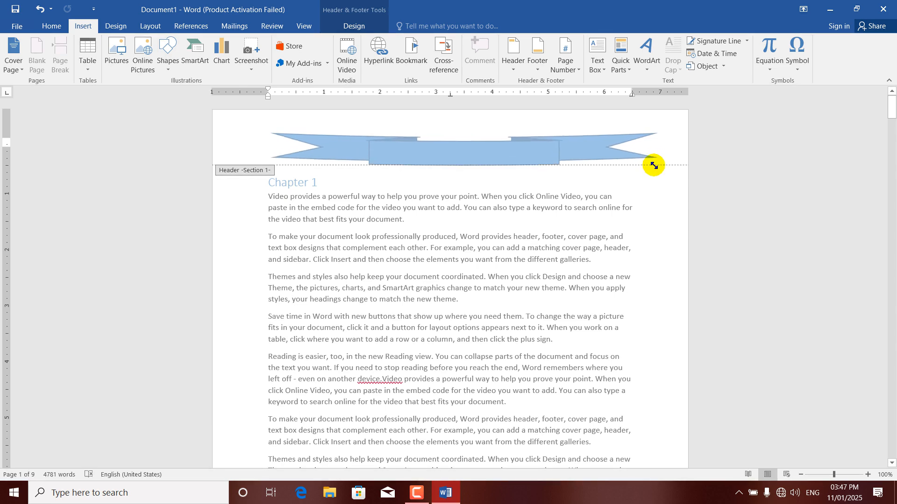
right_click(429, 155)
click(458, 225)
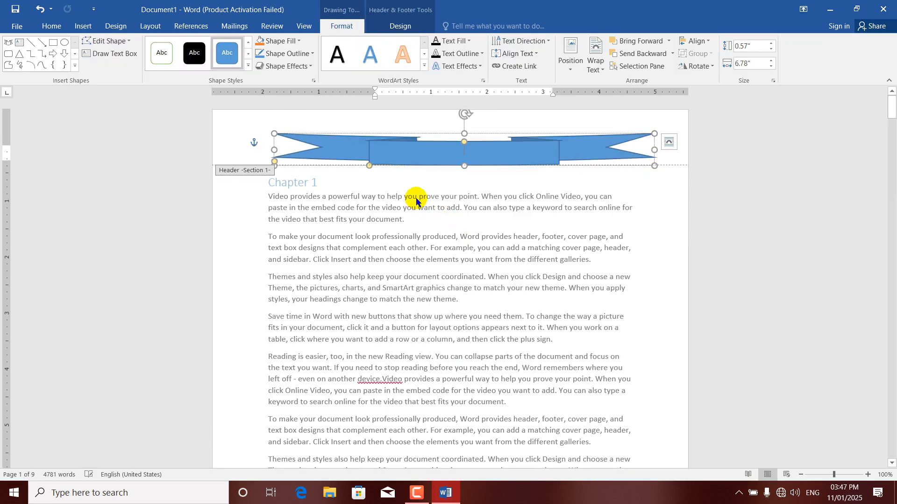
text(compu)
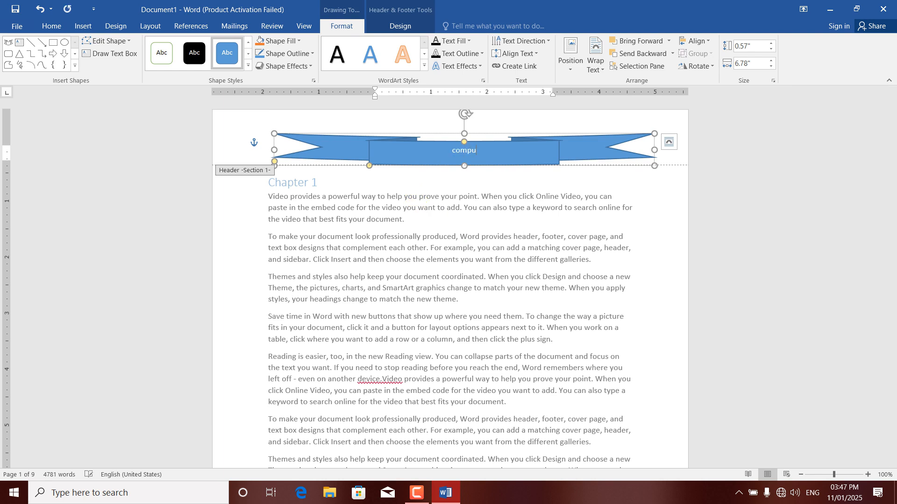
text(ter lessond)
key(BackSpace)
text(s)
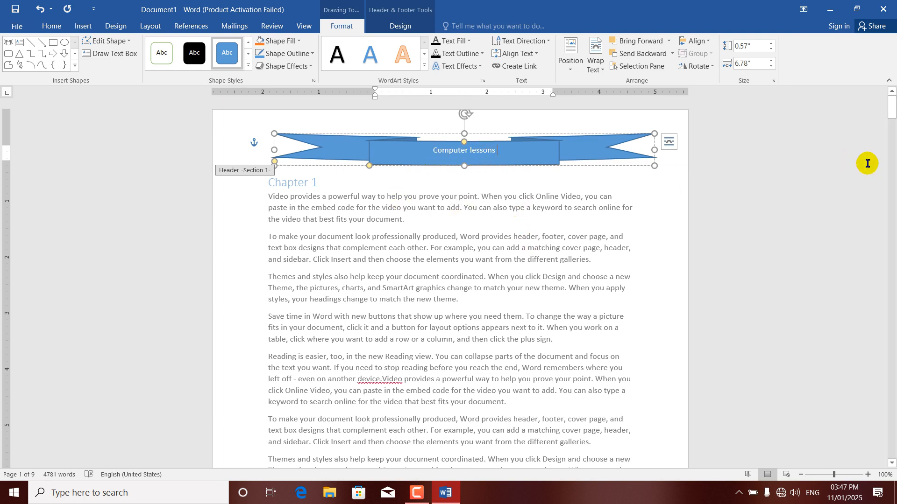
mouse_move(892, 119)
mouse_down()
mouse_move(892, 149)
mouse_move(891, 108)
mouse_up()
Select the whole header paragraph together with its banner shape
key(ctrl+a)
click(343, 147)
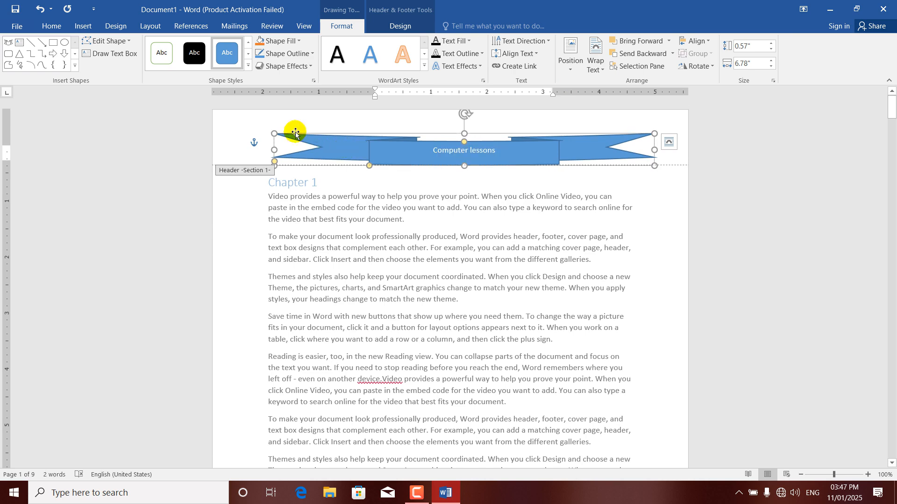
drag(267, 118, 364, 146)
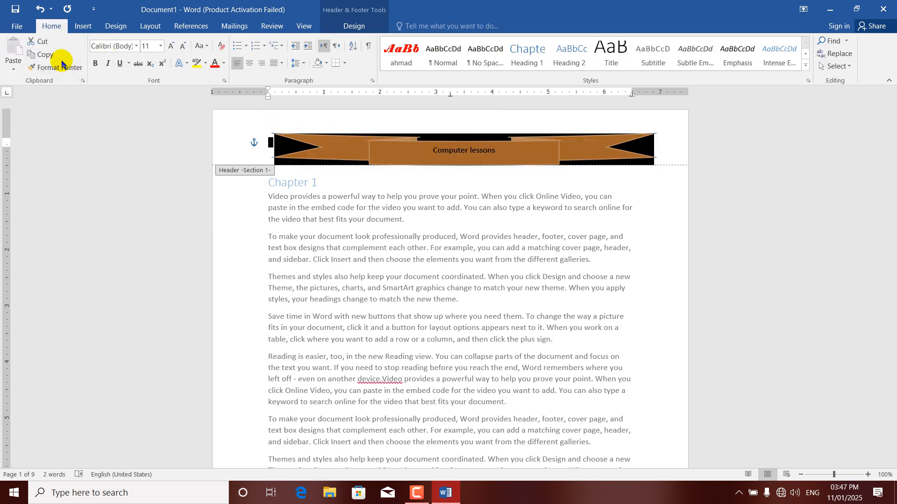
Save the selected banner to the Header Gallery under the name 'header'
click(344, 27)
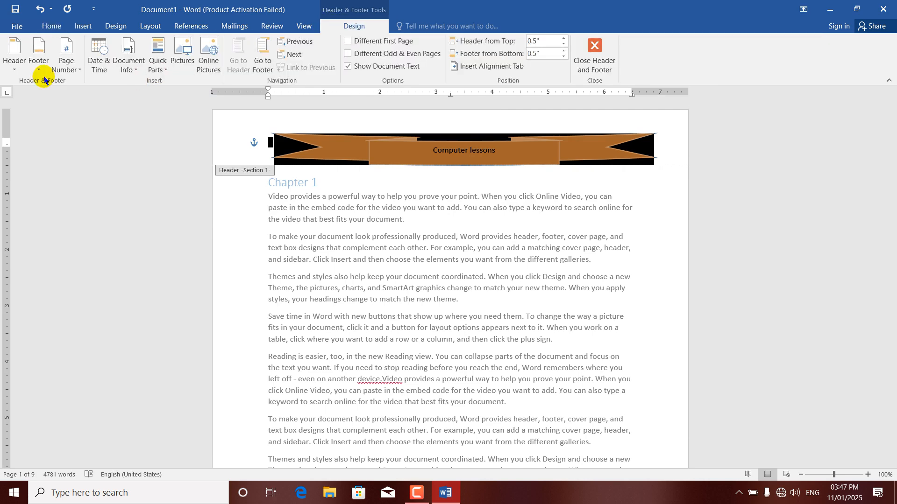
click(13, 60)
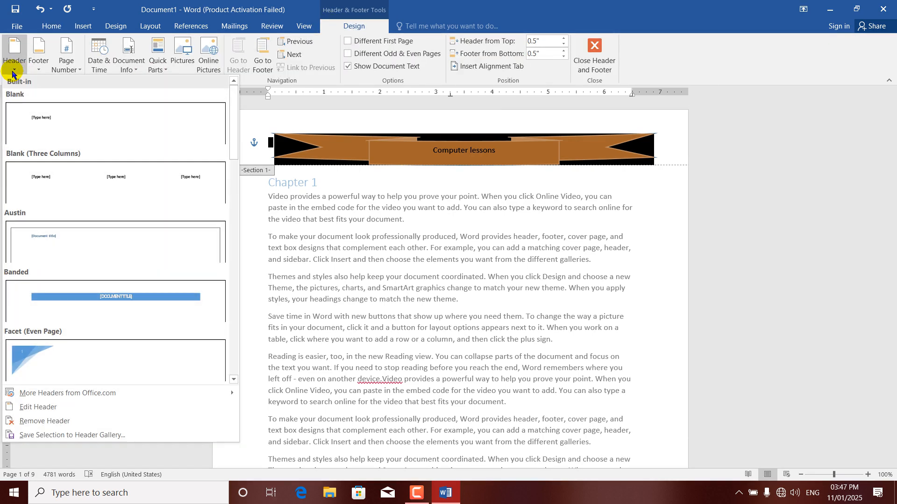
click(46, 436)
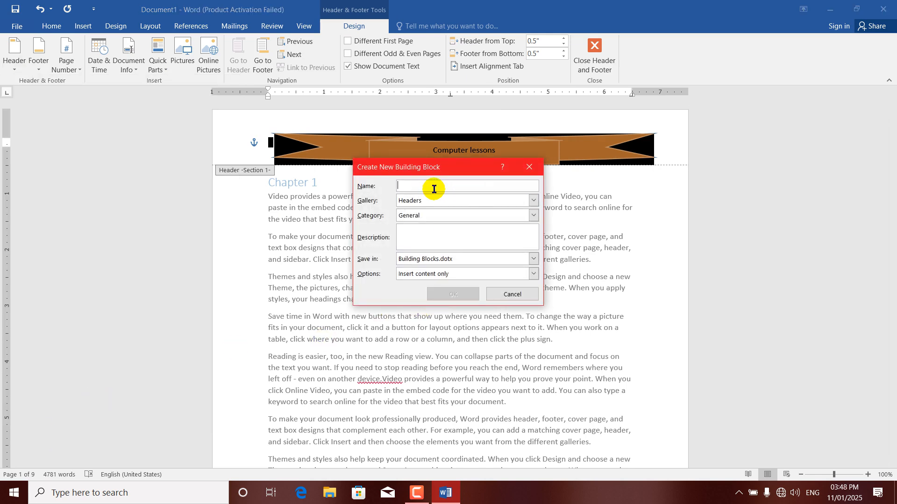
text(header)
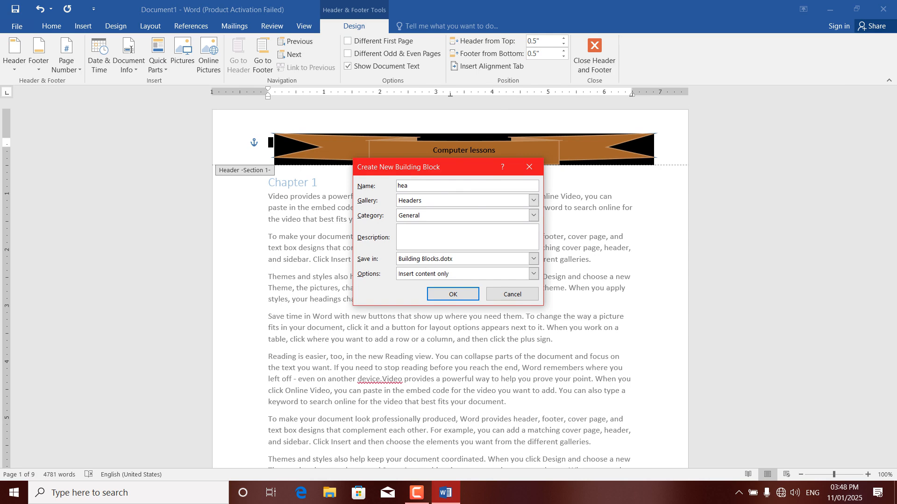
click(452, 294)
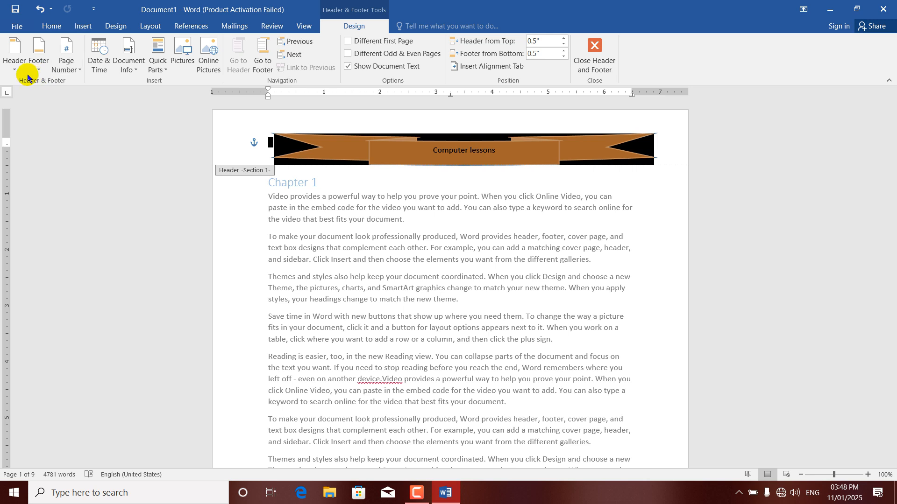
Remove the banner header from the document
click(12, 59)
drag(234, 140, 206, 388)
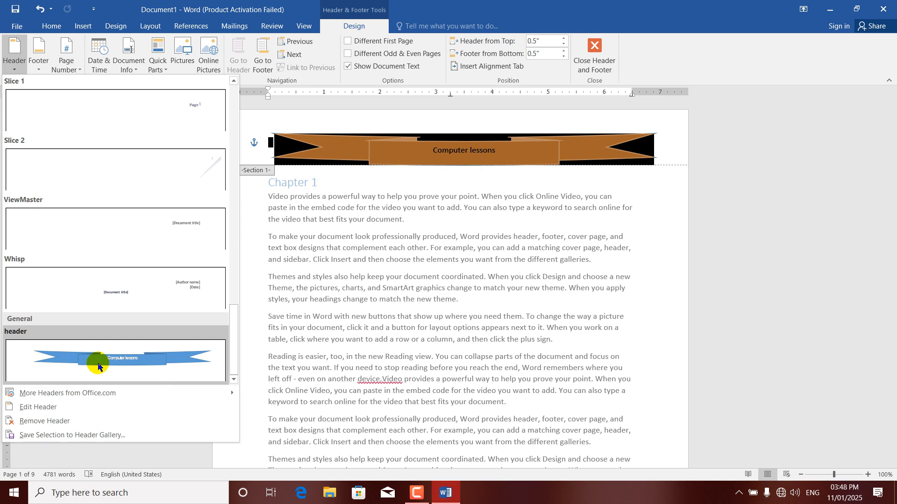
click(36, 421)
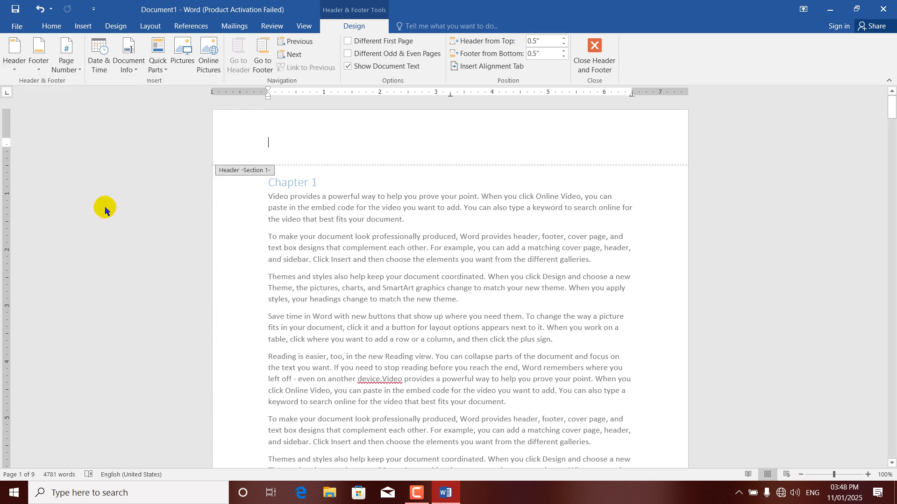
click(40, 70)
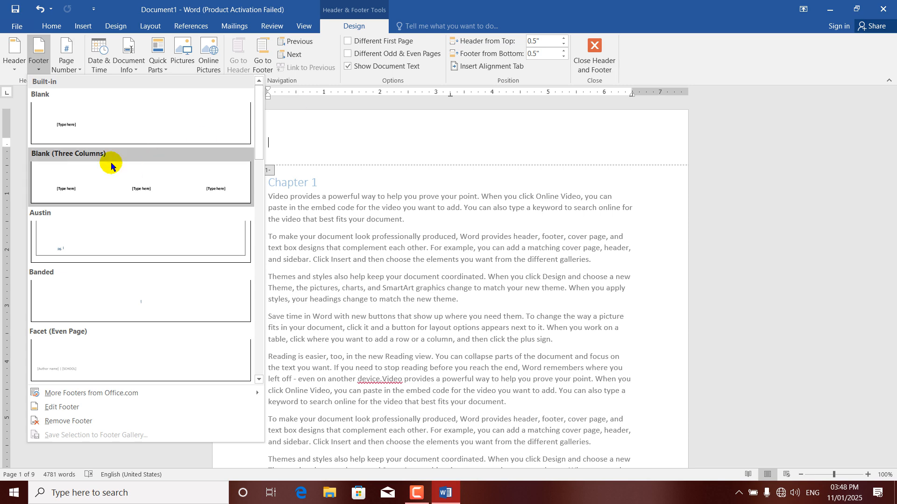
click(97, 120)
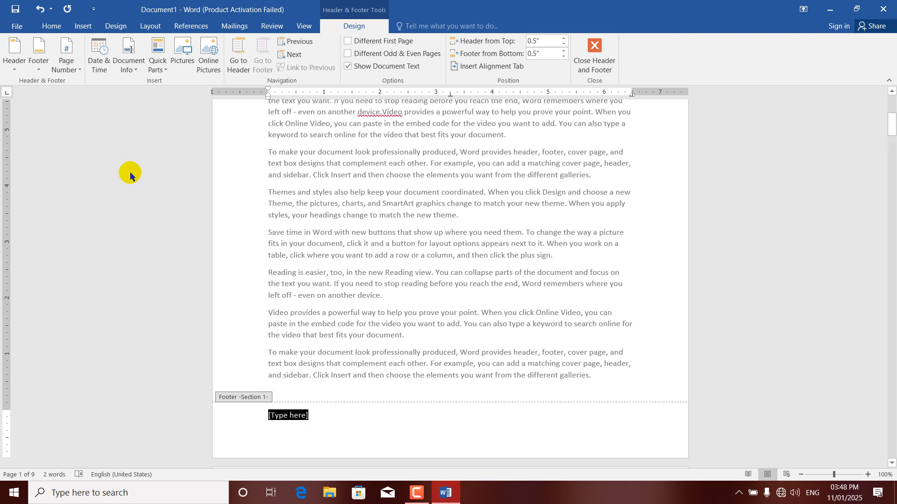
click(42, 74)
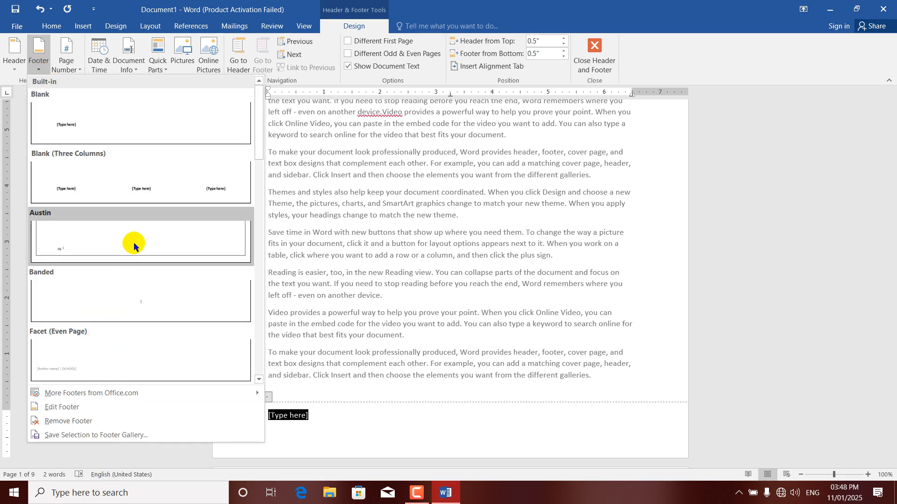
scroll(247, 243, down, 4)
scroll(241, 321, down, 5)
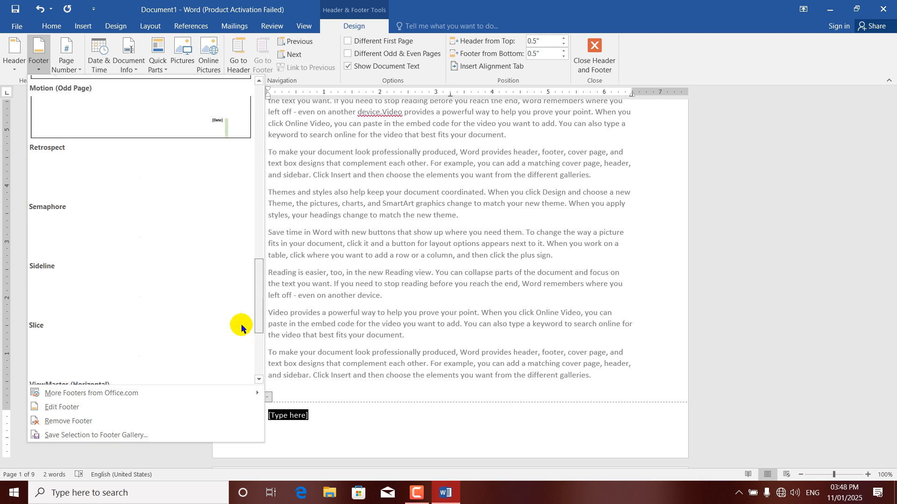
drag(259, 337, 246, 89)
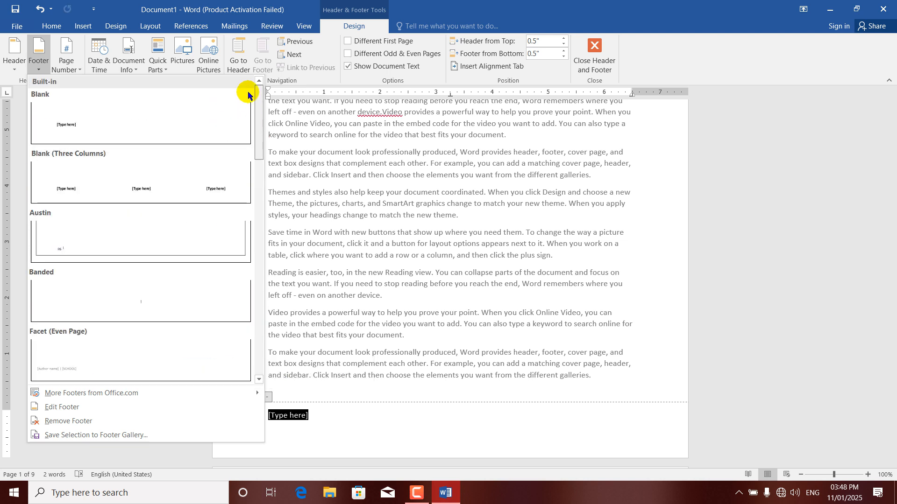
click(553, 185)
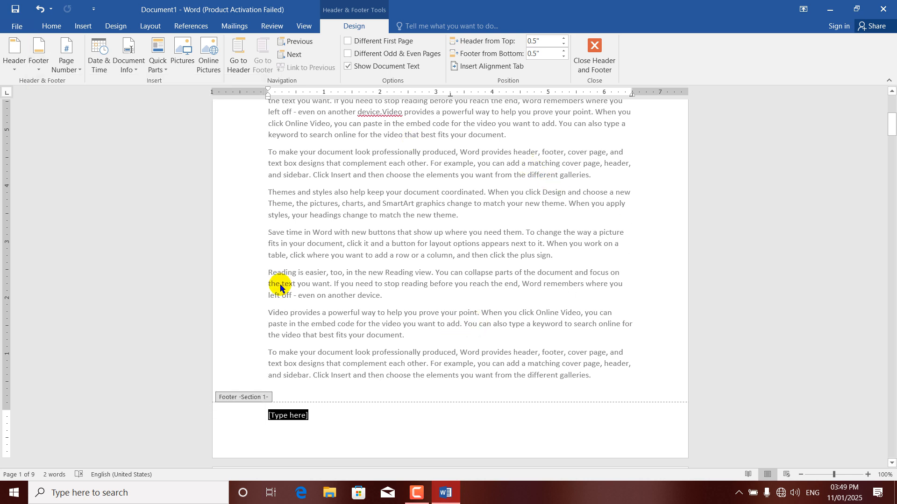
click(38, 66)
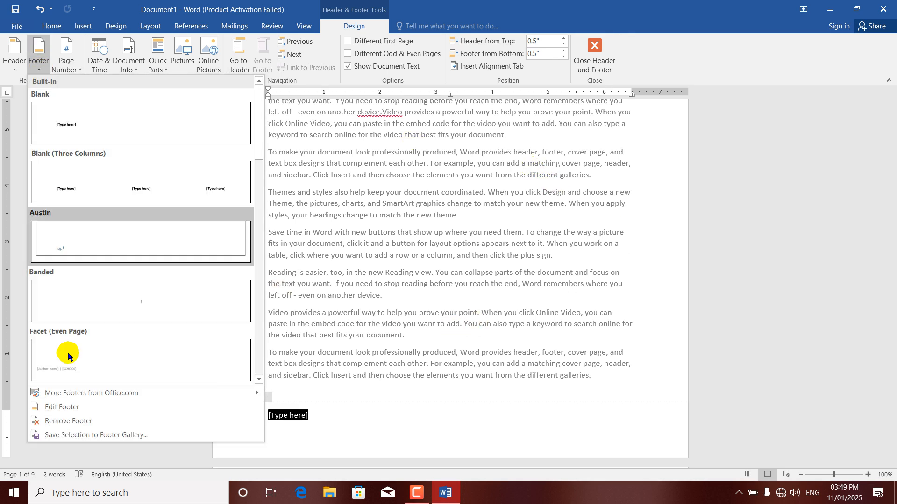
click(68, 421)
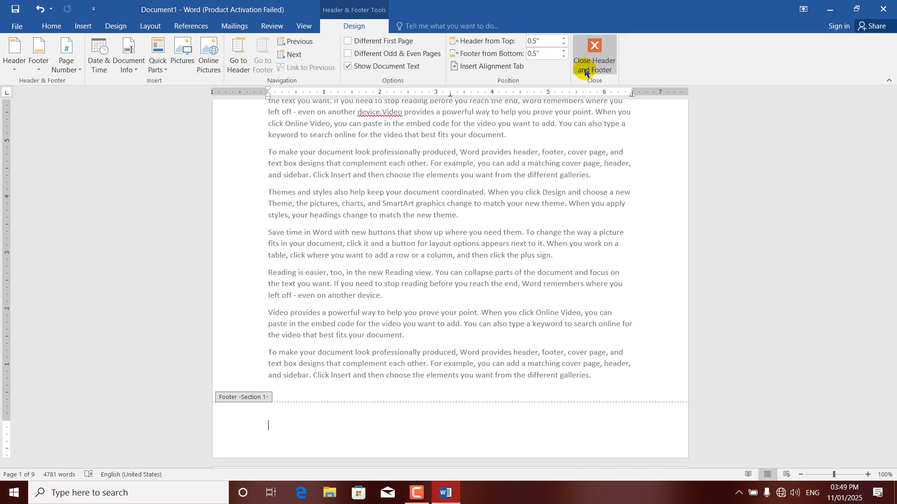
drag(892, 122, 890, 99)
click(299, 119)
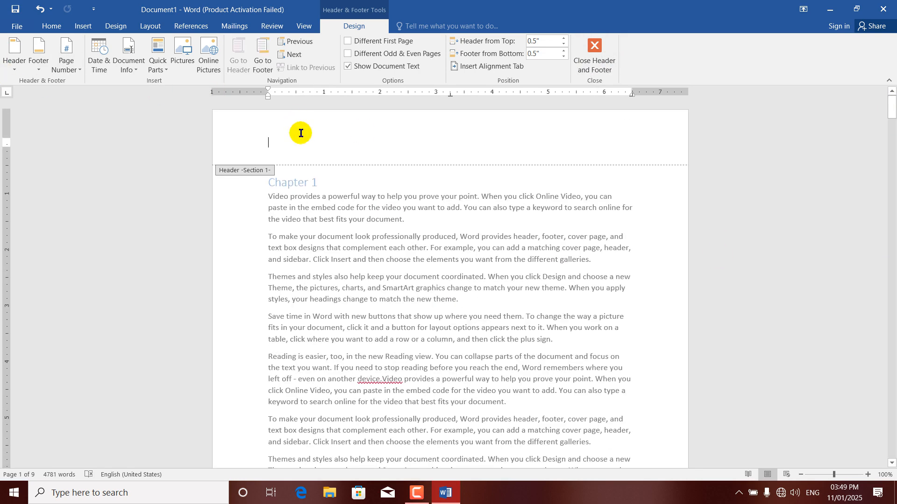
Preview date formats in Arabic (Egypt), Arabic (Saudi Arabia), Pashto and Persian, then return to English (United States)
click(98, 74)
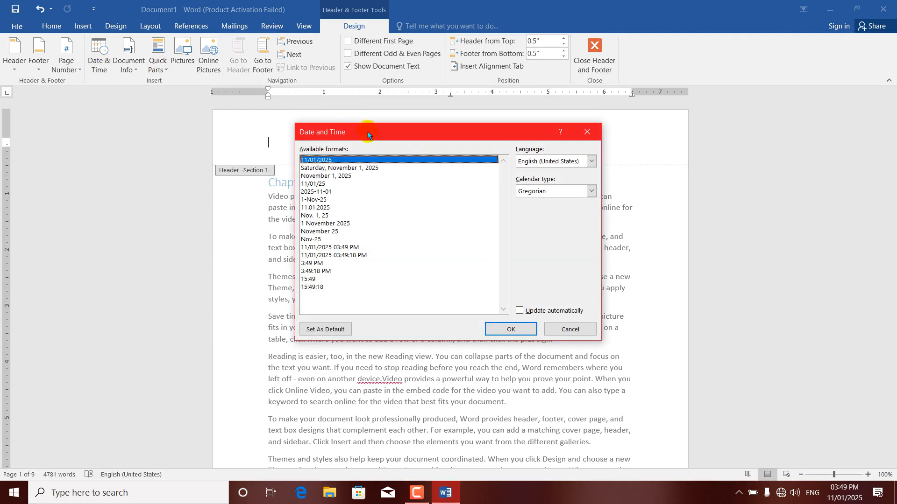
drag(383, 135, 353, 126)
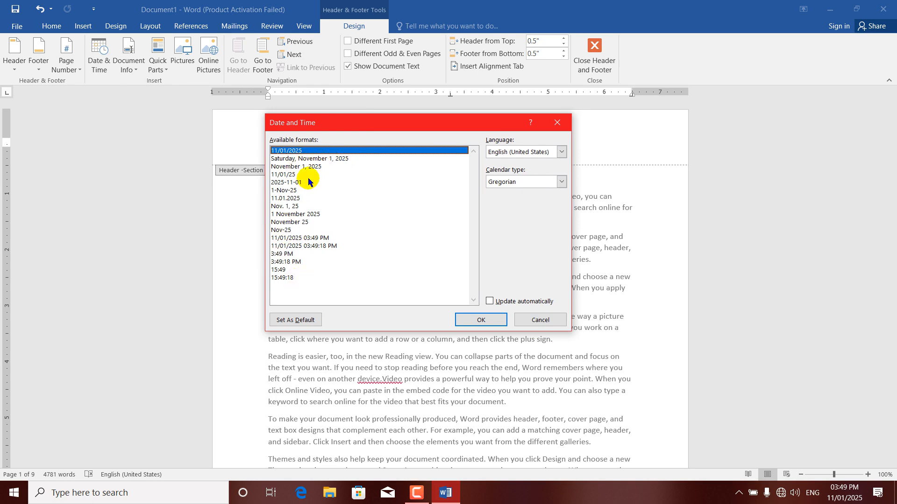
click(561, 153)
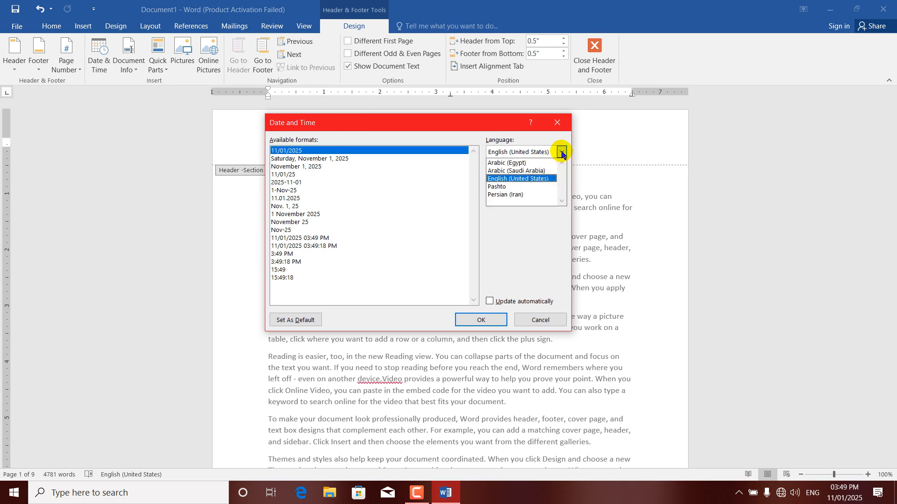
click(526, 164)
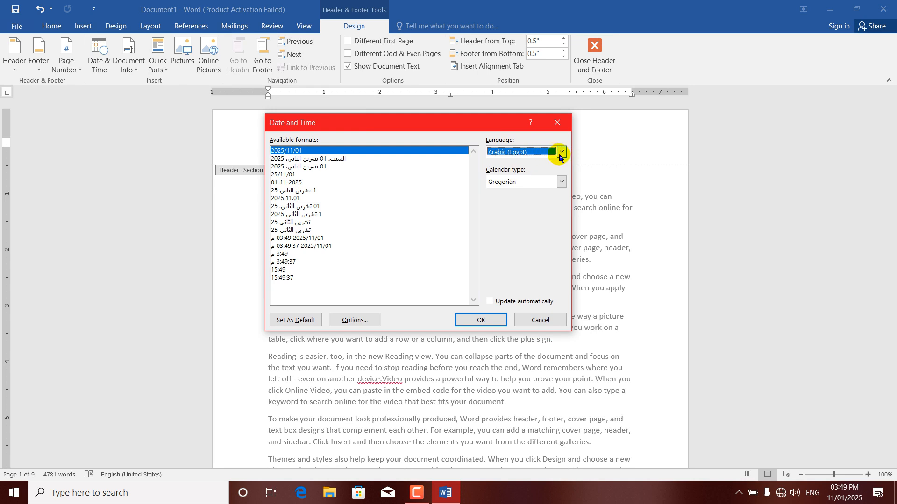
click(561, 153)
click(522, 173)
click(561, 152)
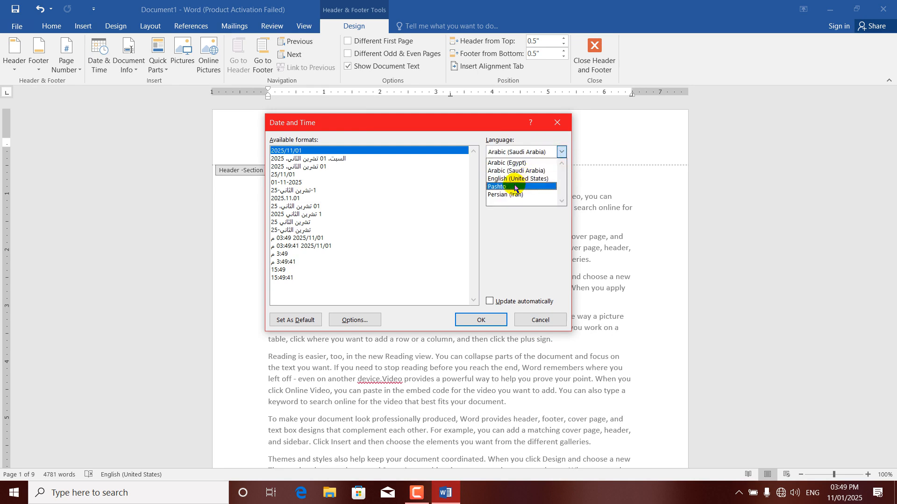
click(515, 187)
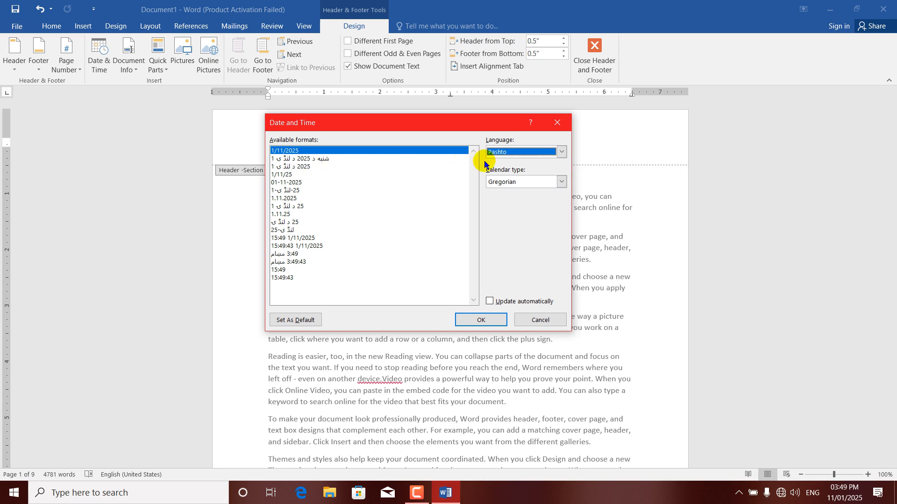
click(561, 151)
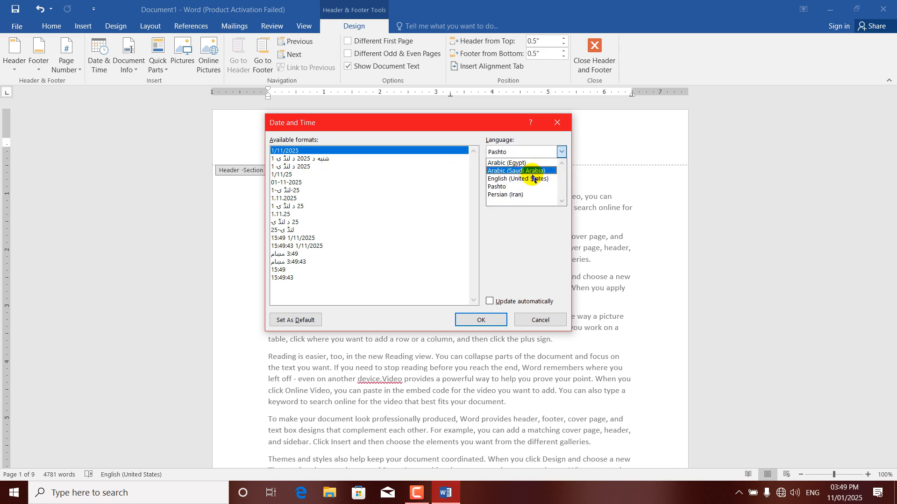
click(504, 196)
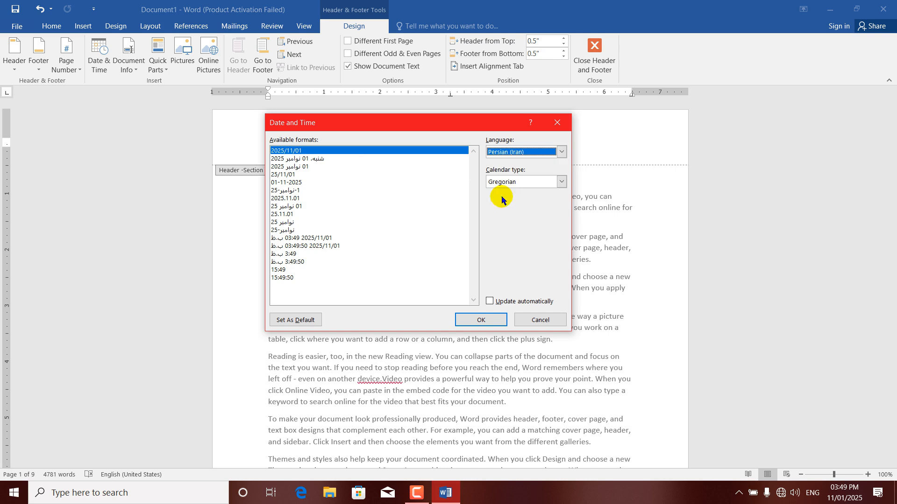
click(562, 152)
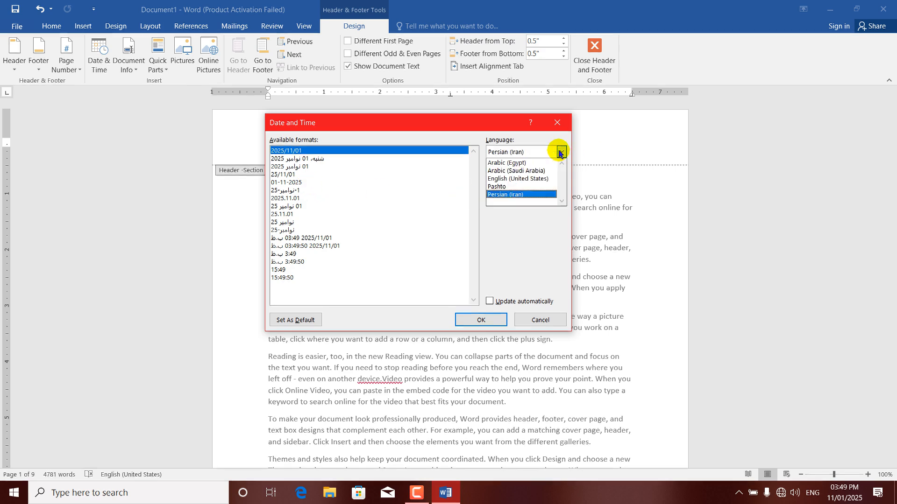
click(519, 179)
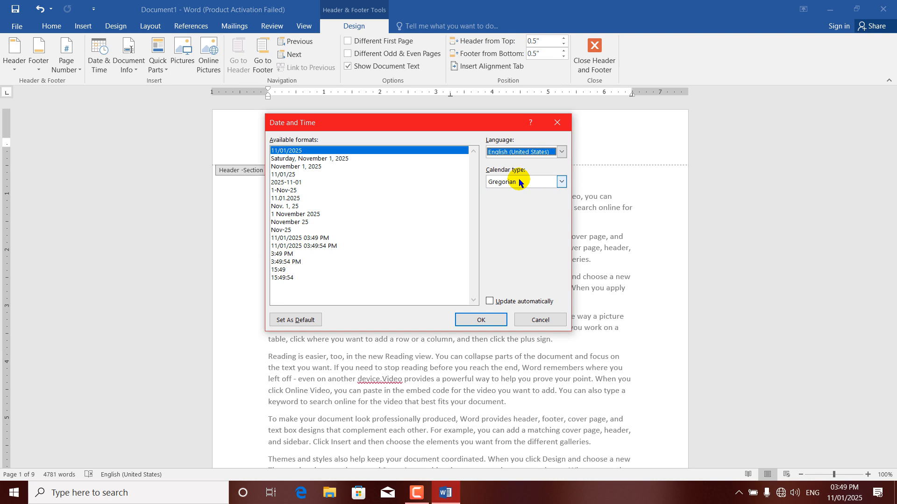
Insert the date 11/01/2025 into the header using the Gregorian calendar
click(561, 184)
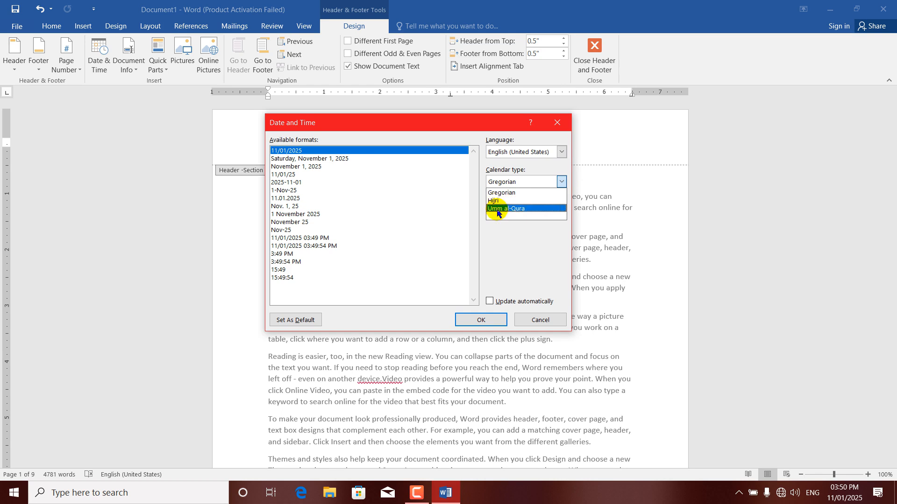
click(502, 192)
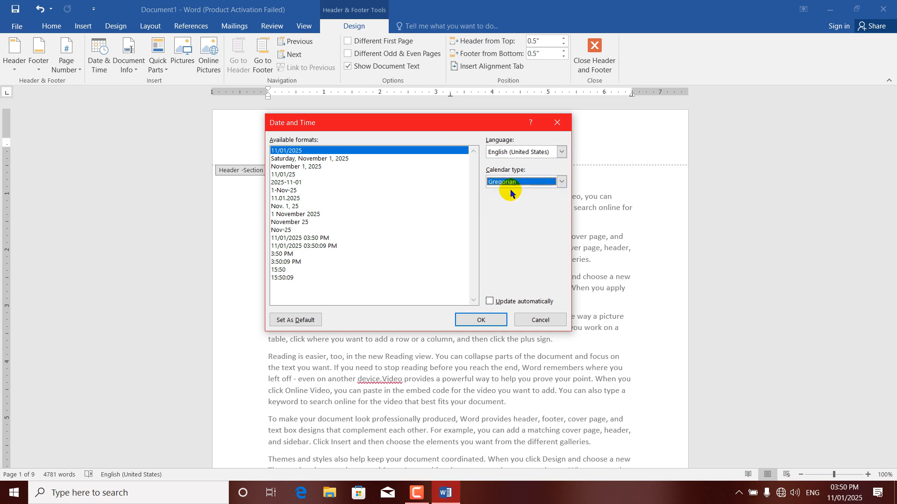
click(481, 322)
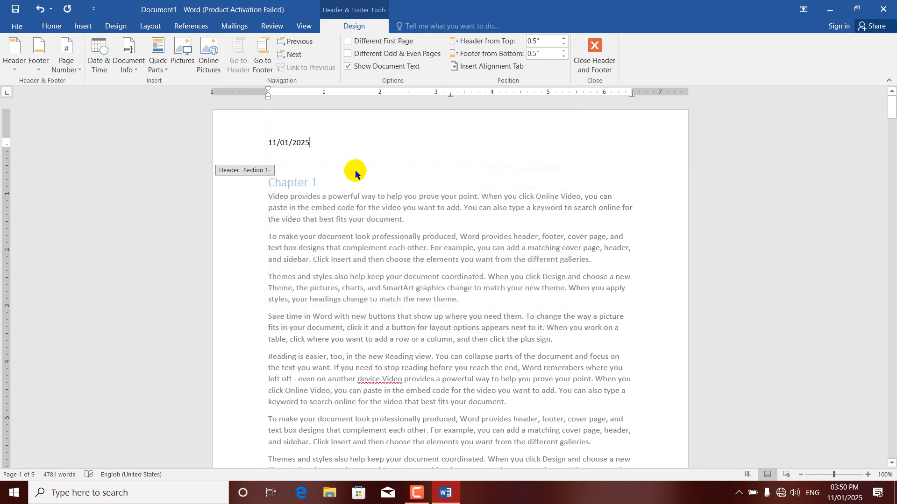
Delete 11/01/2025 and insert the long weekday date with Update automatically ticked
drag(315, 145, 242, 149)
key(Delete)
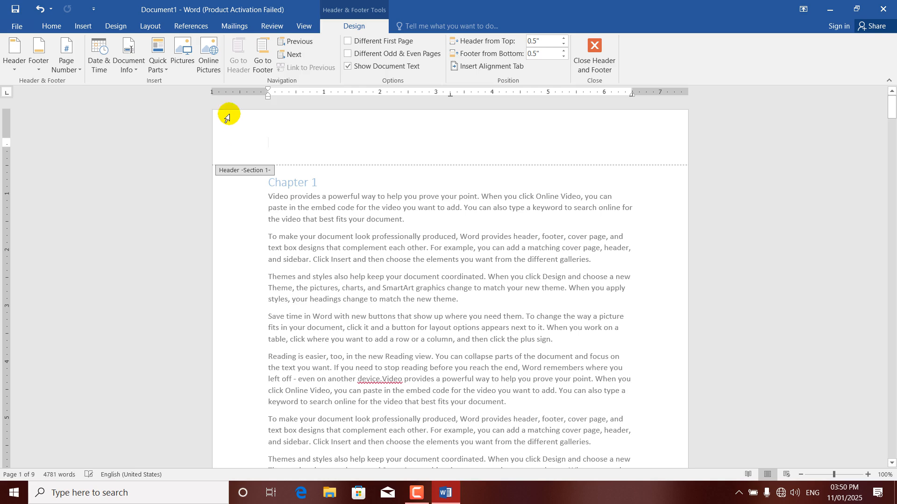
click(99, 55)
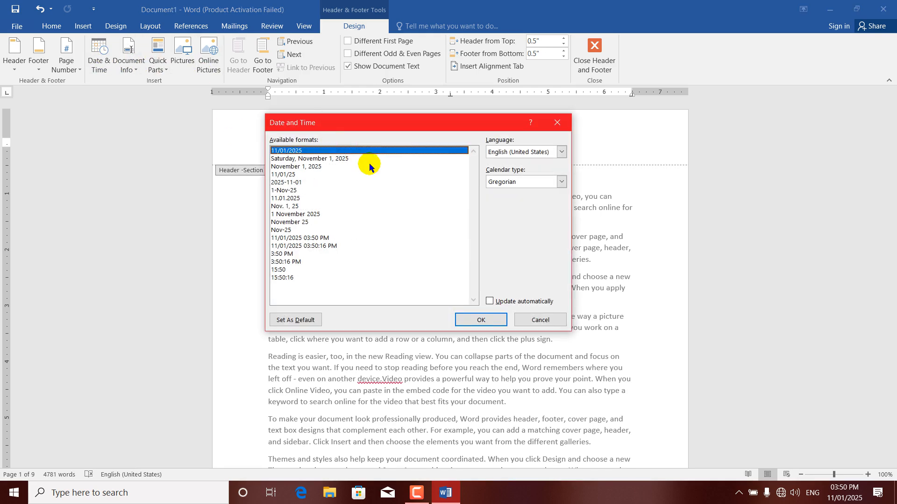
click(324, 159)
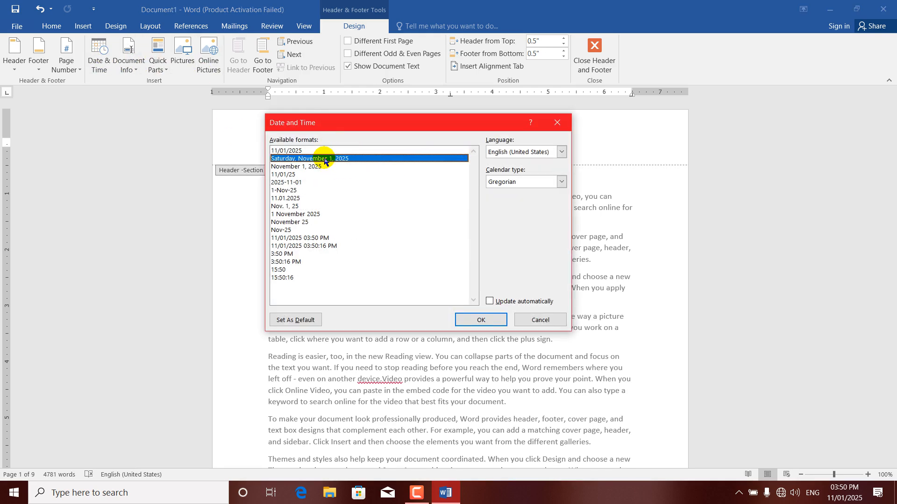
click(490, 302)
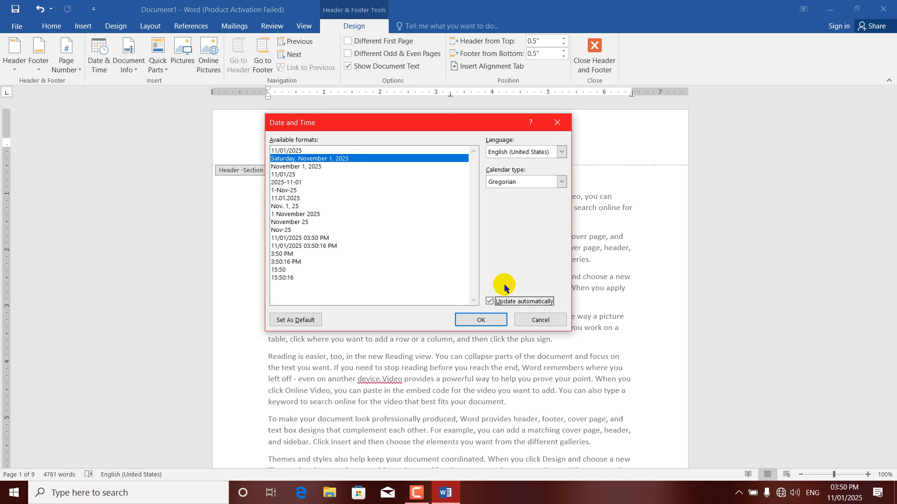
click(472, 321)
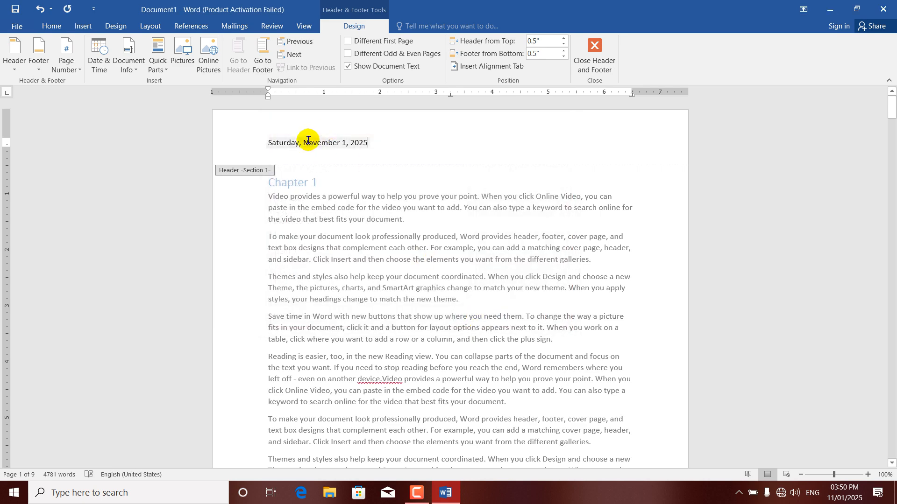
Update the 'Saturday, November 1, 2025' date field twice and show the Document Info list
click(328, 145)
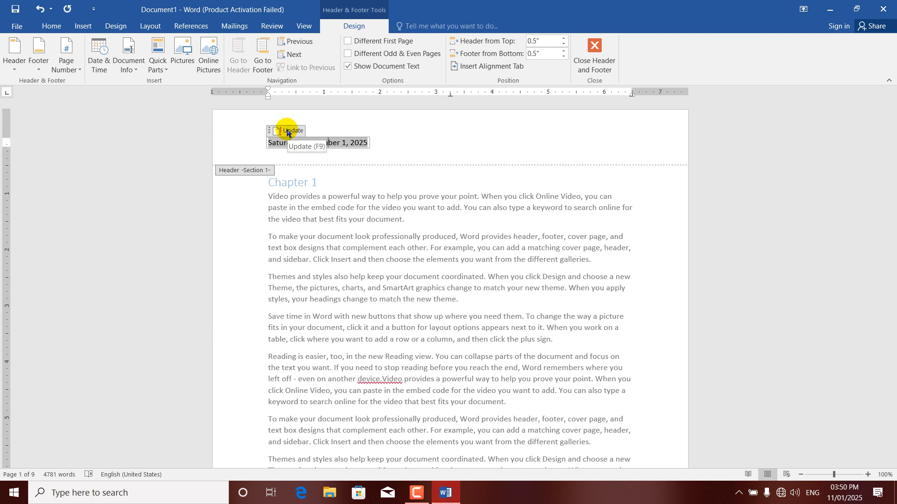
click(287, 133)
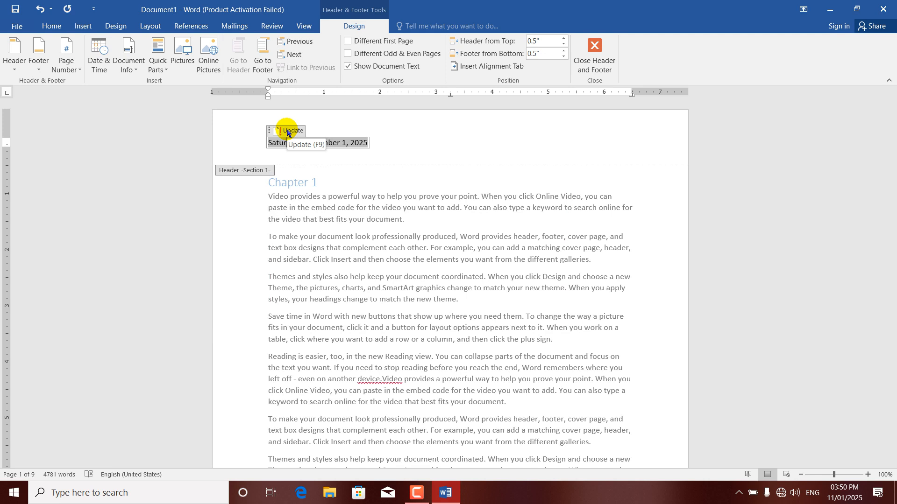
click(287, 132)
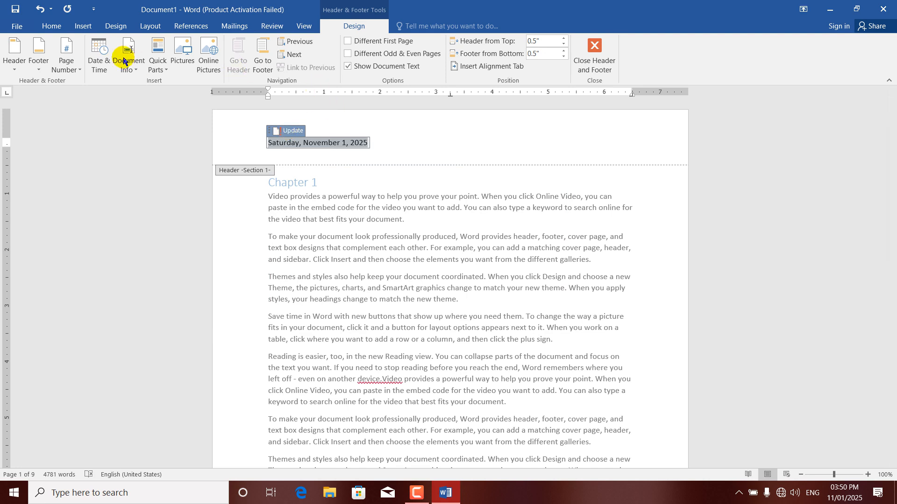
click(138, 68)
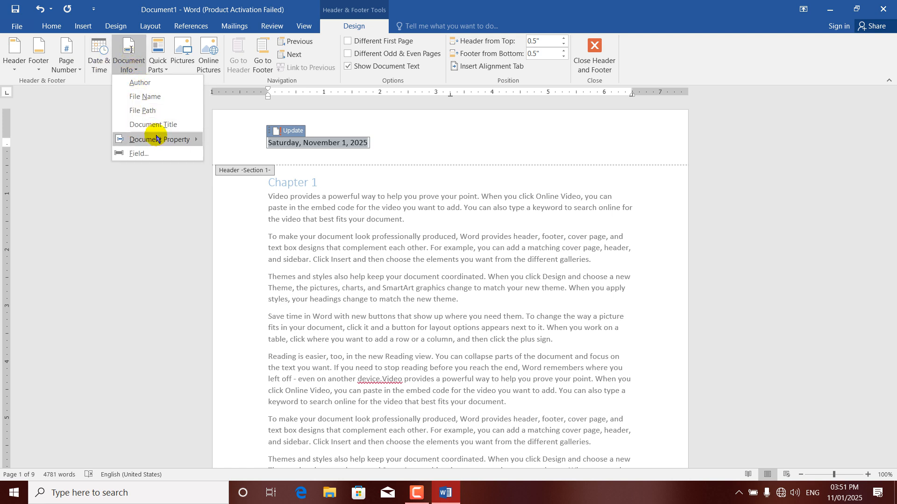
Fill in the Manager and Company fields in the document's Advanced Properties
click(14, 28)
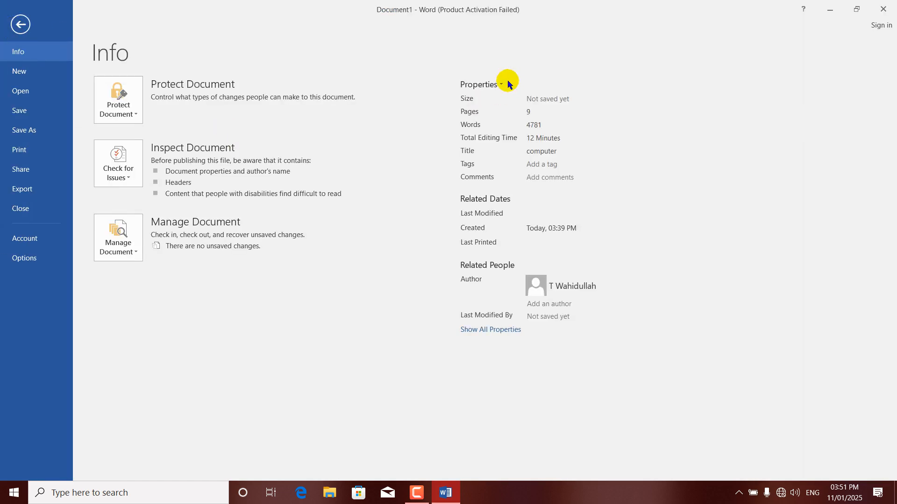
click(501, 85)
click(511, 103)
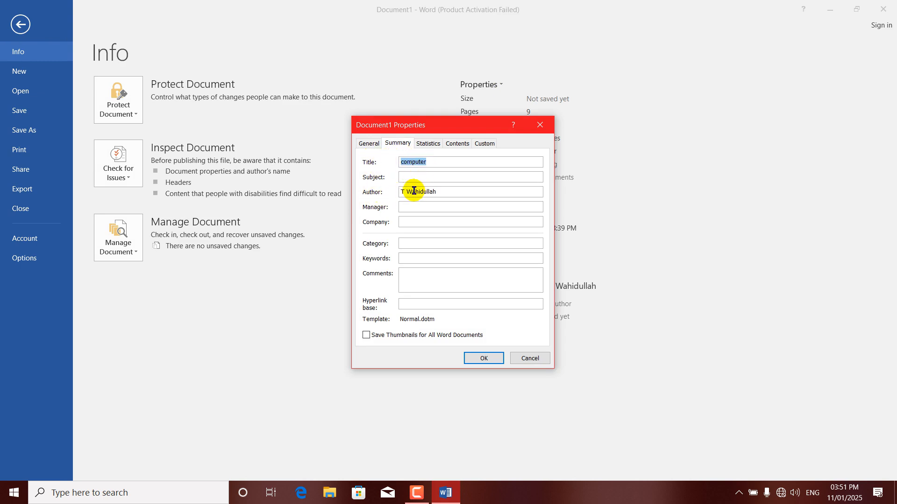
click(409, 222)
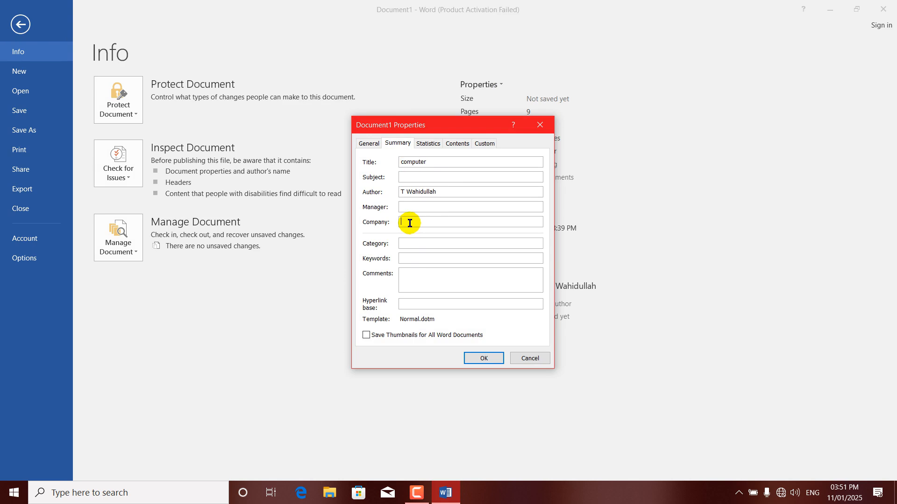
click(404, 246)
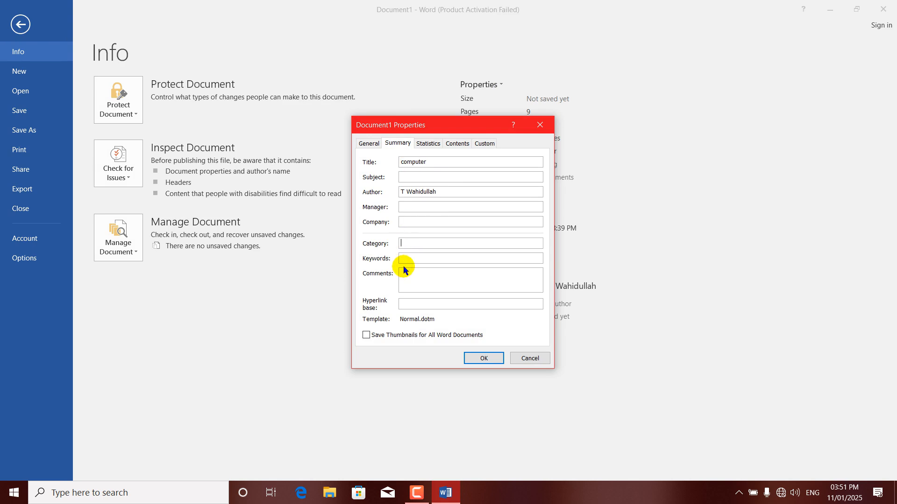
click(408, 209)
click(411, 223)
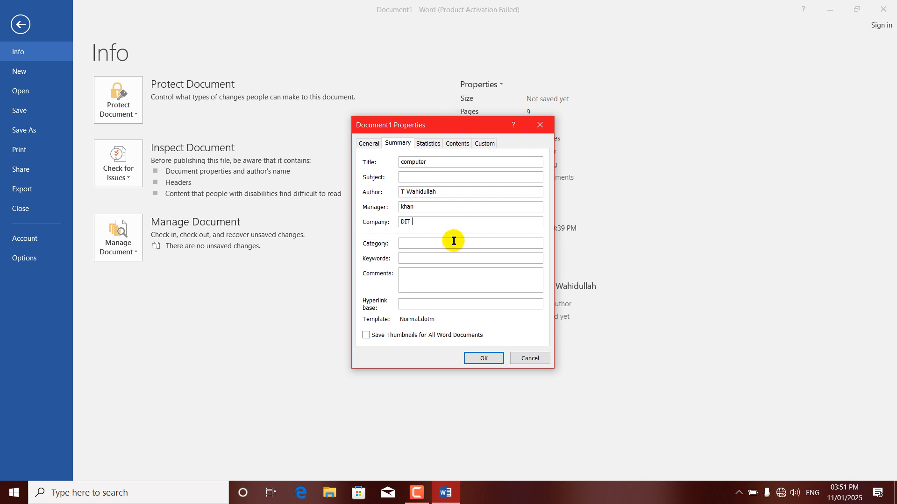
click(472, 357)
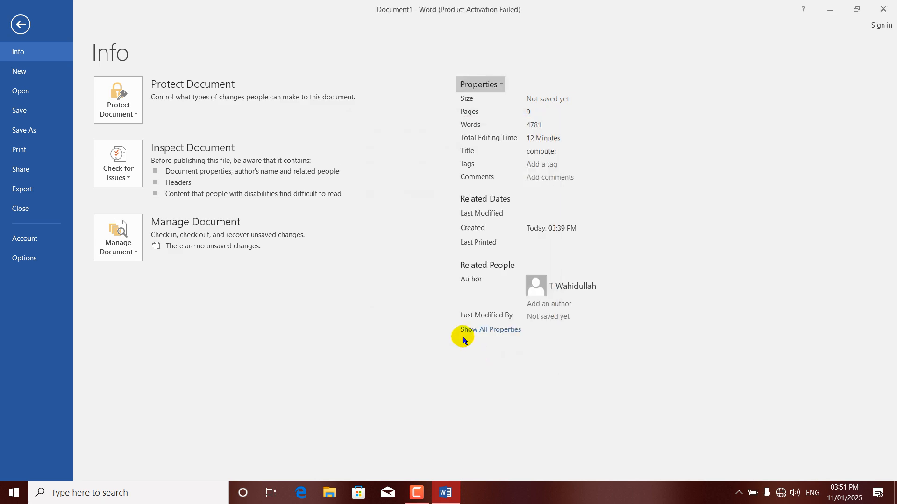
Return to the document and delete the date from the page 1 header
click(20, 24)
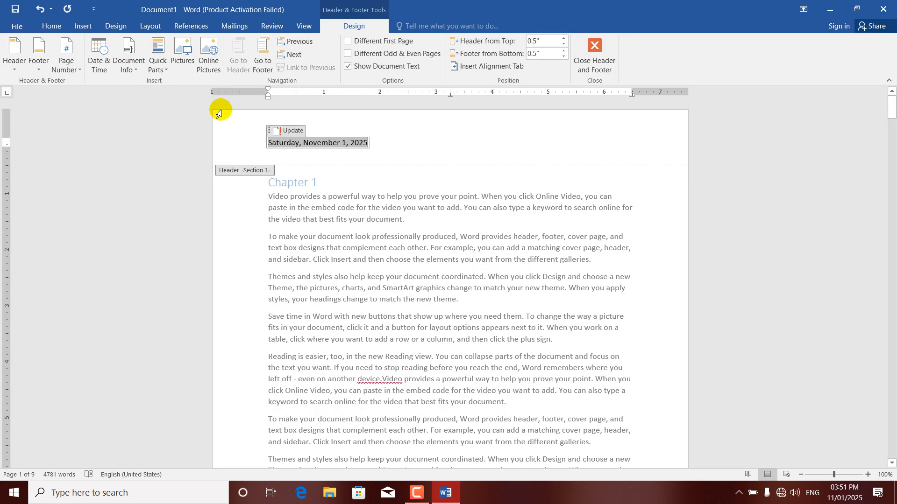
key(BackSpace)
key(BackSpace)
key(BackSpace)
key(BackSpace)
key(BackSpace)
key(BackSpace)
key(BackSpace)
key(BackSpace)
key(BackSpace)
key(BackSpace)
key(BackSpace)
key(BackSpace)
key(BackSpace)
key(BackSpace)
key(BackSpace)
key(BackSpace)
key(BackSpace)
key(BackSpace)
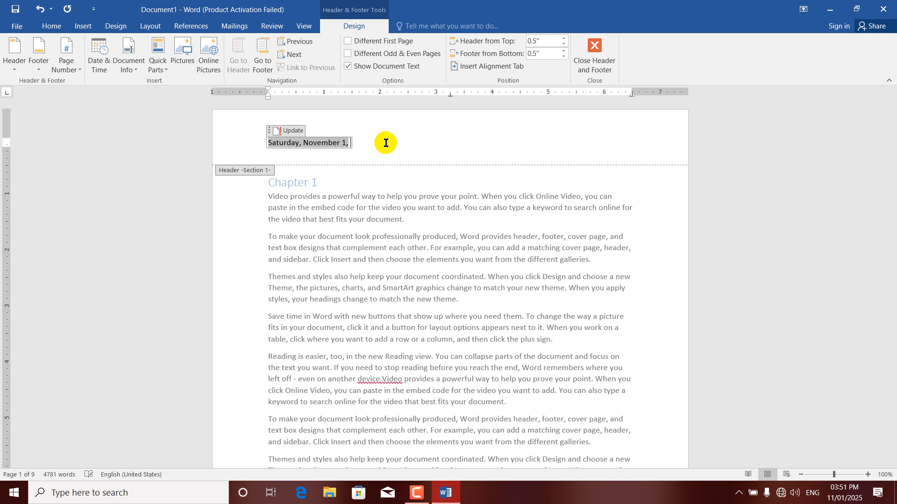
triple_click(386, 142)
key(BackSpace)
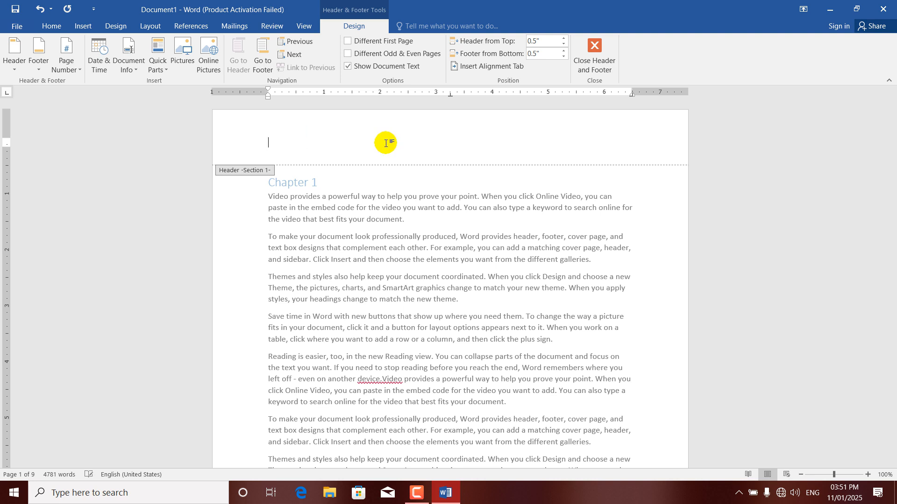
click(138, 70)
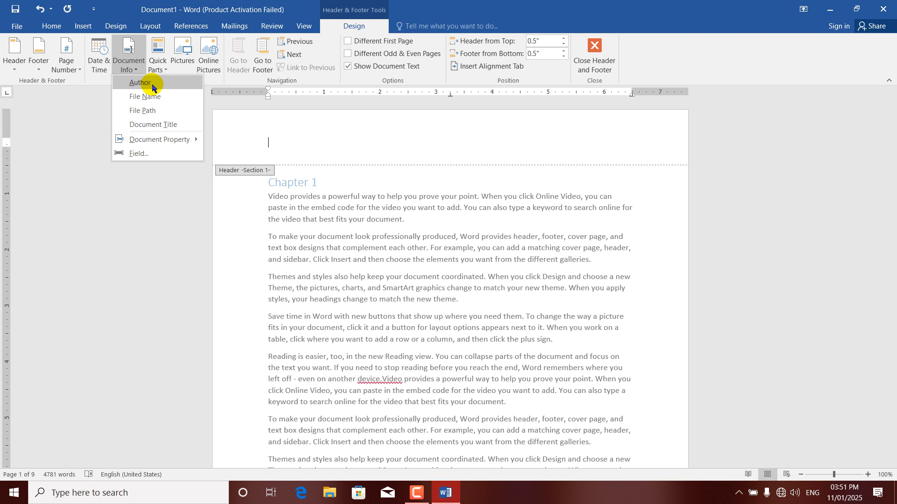
click(152, 86)
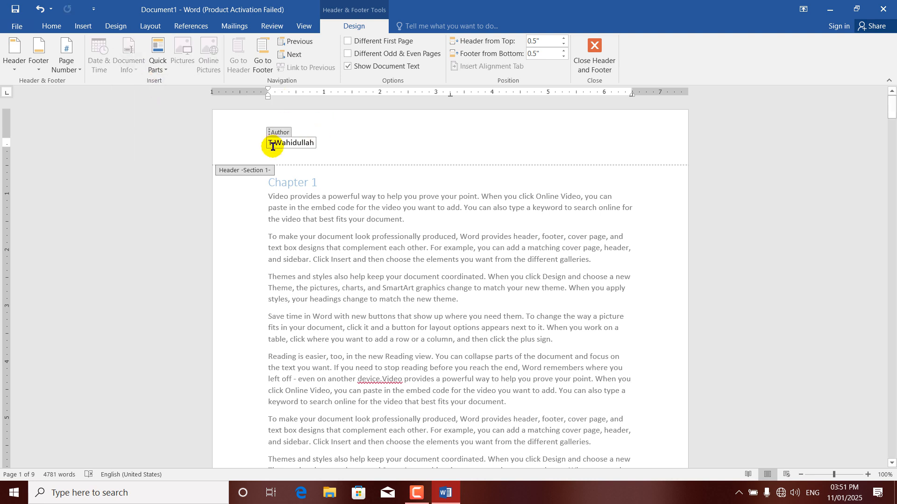
click(277, 132)
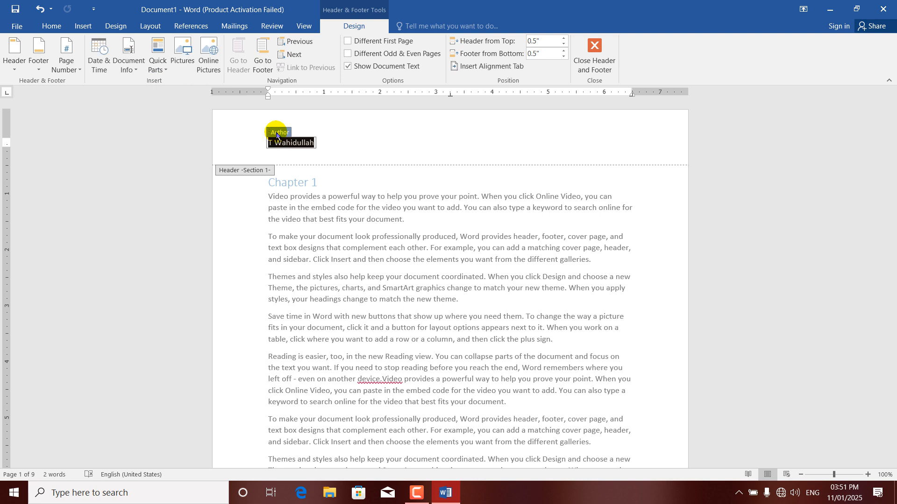
key(Delete)
click(129, 65)
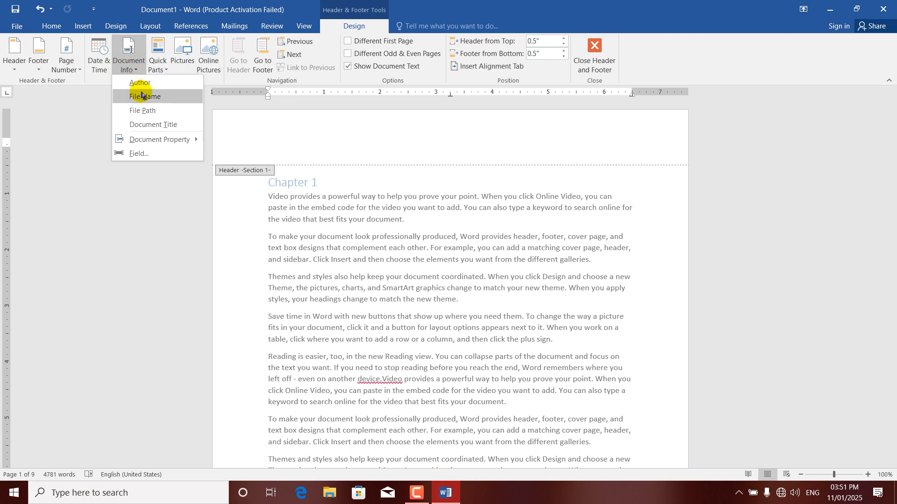
click(142, 96)
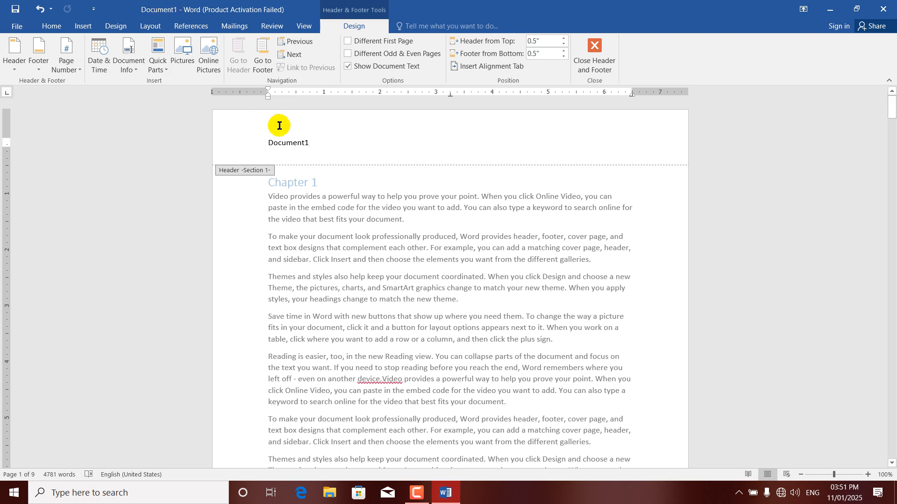
key(ctrl+z)
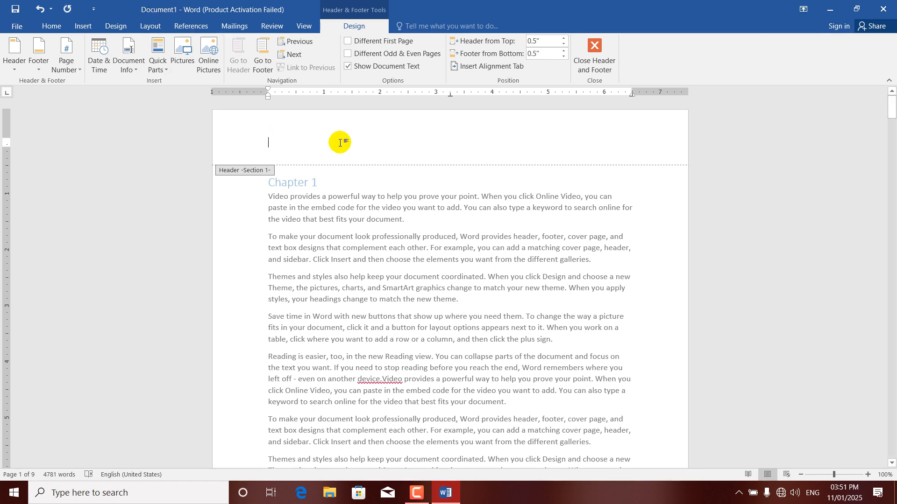
Save the document to the Desktop as AHMAD.docx
key(ctrl+s)
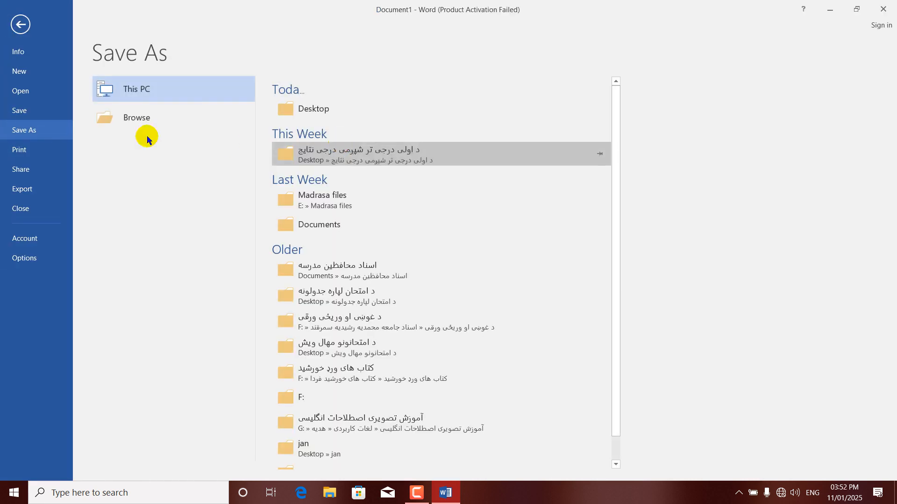
click(322, 113)
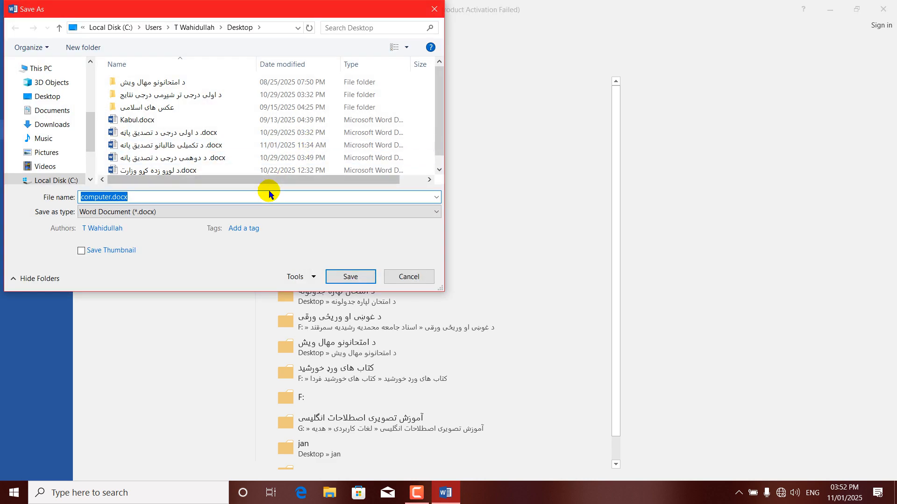
text(AHMAD)
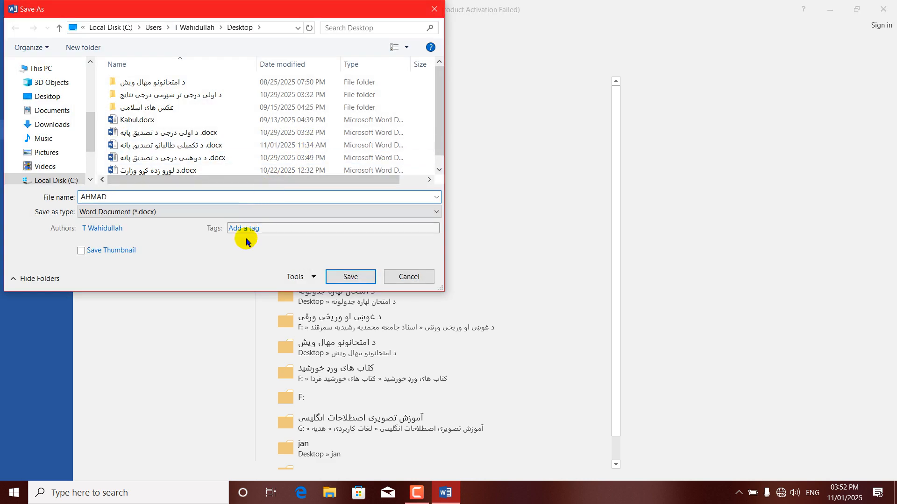
click(340, 276)
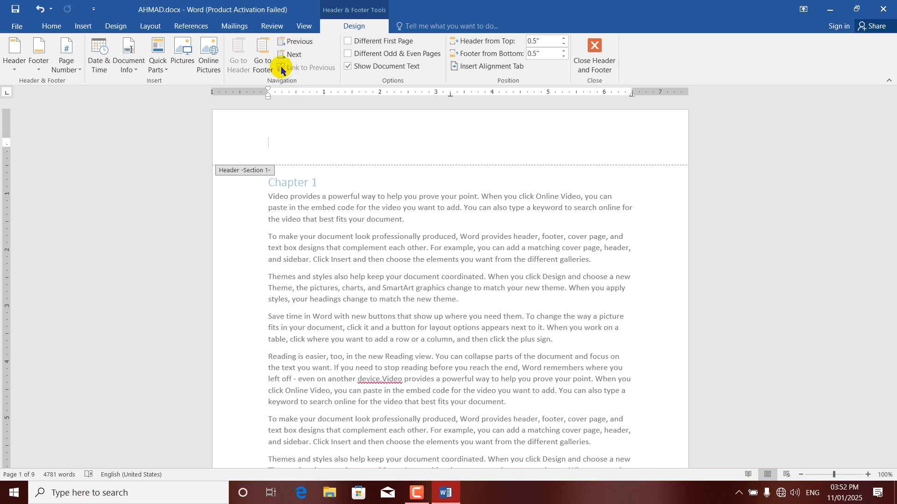
Insert the file name and then the file path into the header, removing each again
click(129, 61)
click(159, 99)
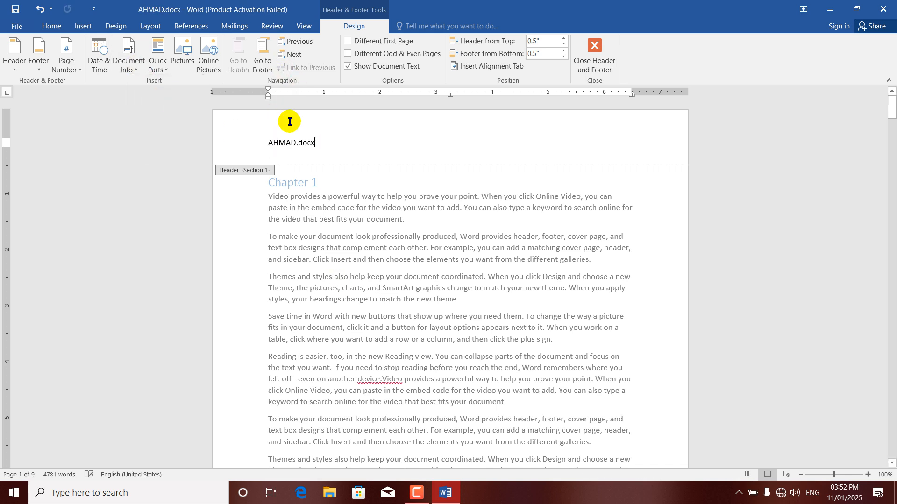
key(shift+Home)
key(ctrl+z)
click(128, 64)
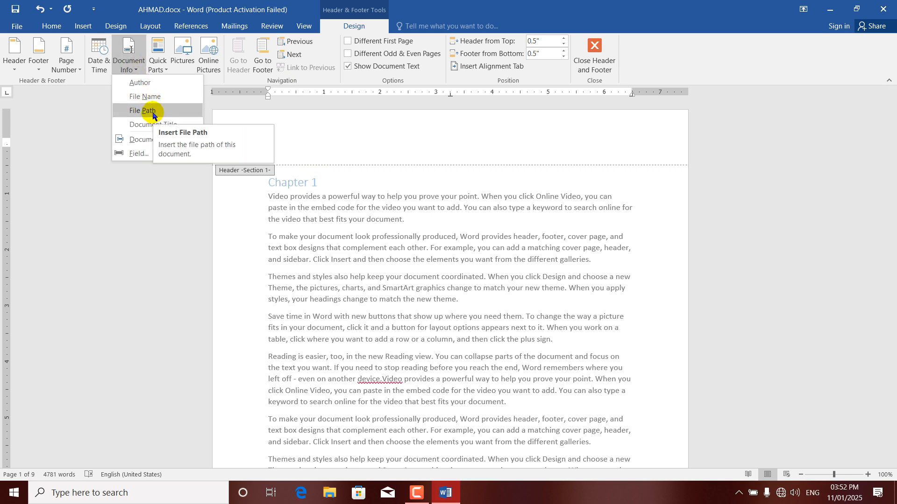
click(153, 115)
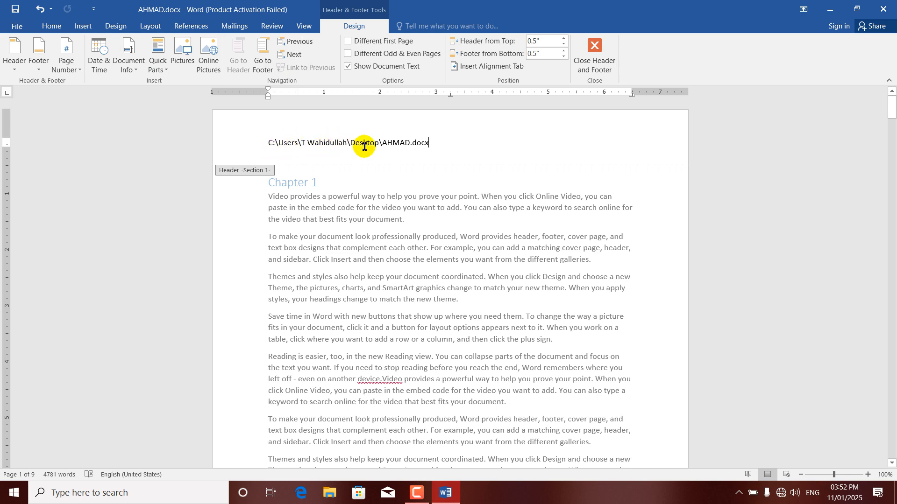
triple_click(404, 154)
key(Delete)
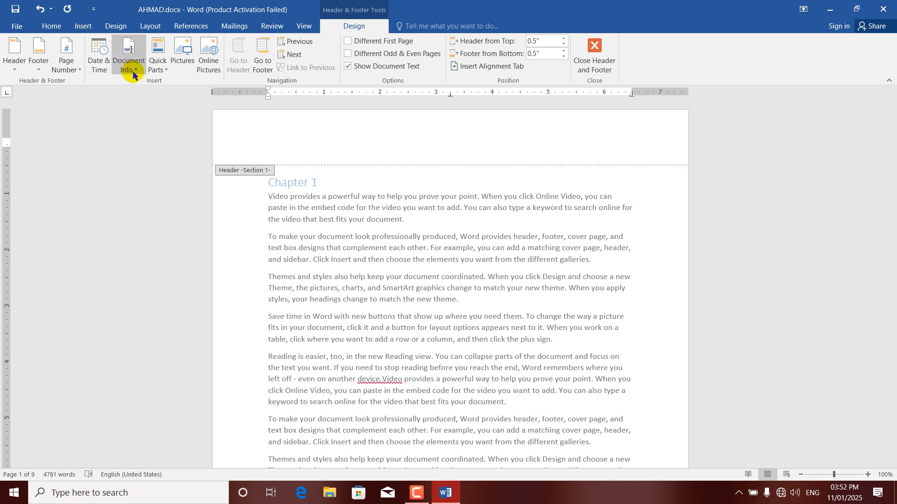
Insert the Document Title field into the header, then delete the title control
click(133, 74)
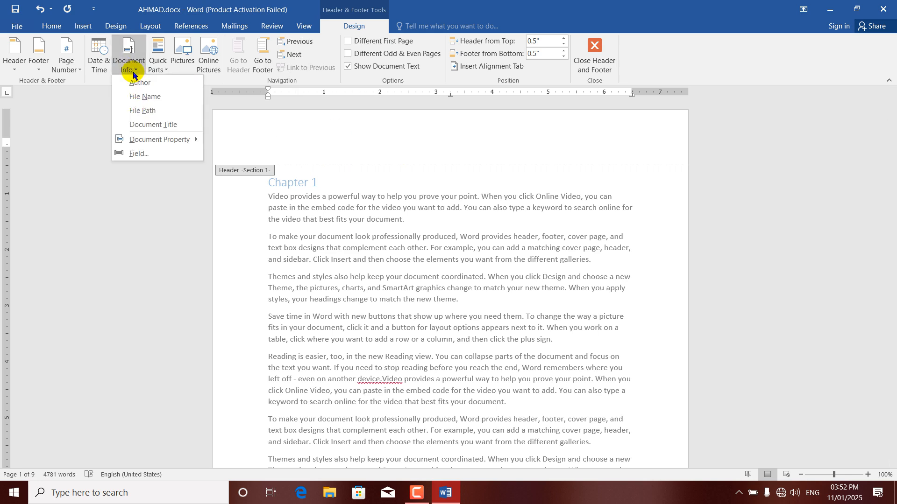
click(153, 125)
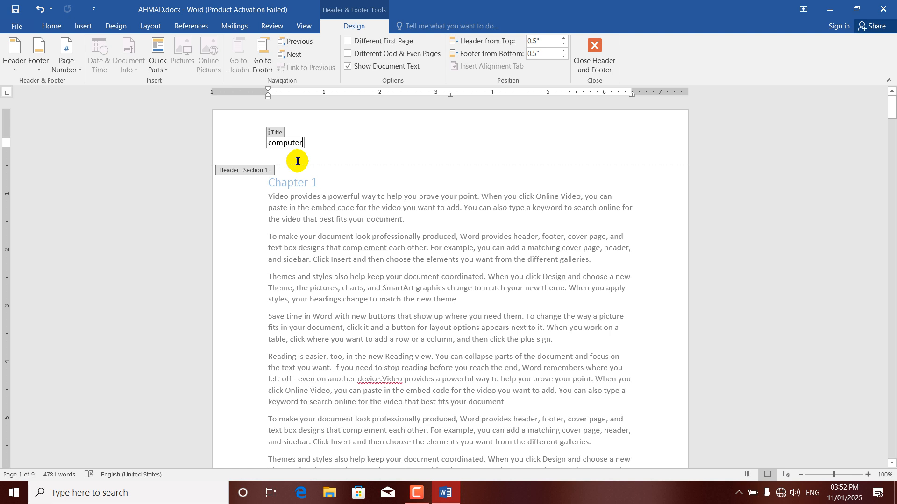
key(BackSpace)
key(BackSpace)
key(BackSpace)
click(277, 133)
key(BackSpace)
Cancel the Date and Time dialog and look through the Document Info list
click(103, 68)
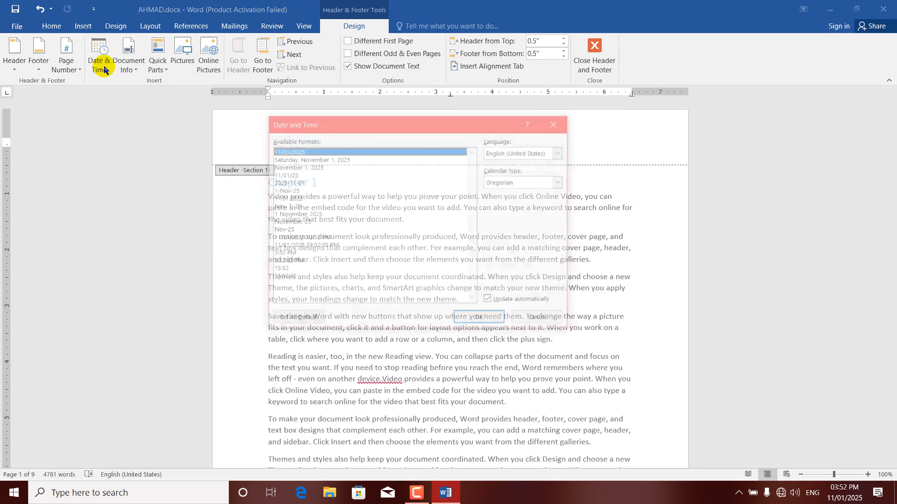
click(553, 125)
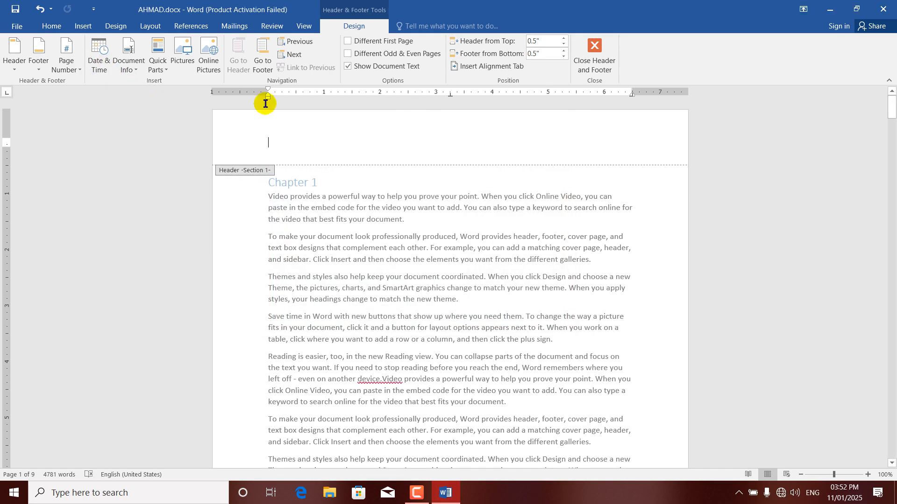
click(130, 61)
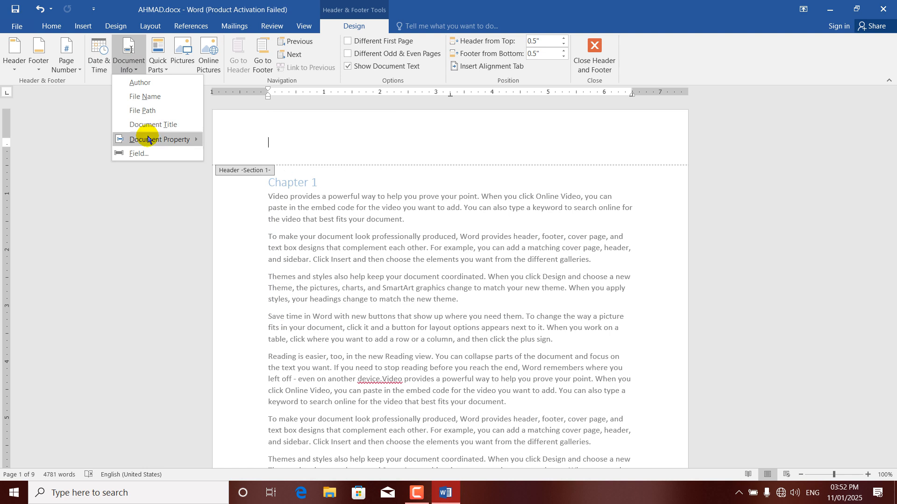
mouse_move(150, 140)
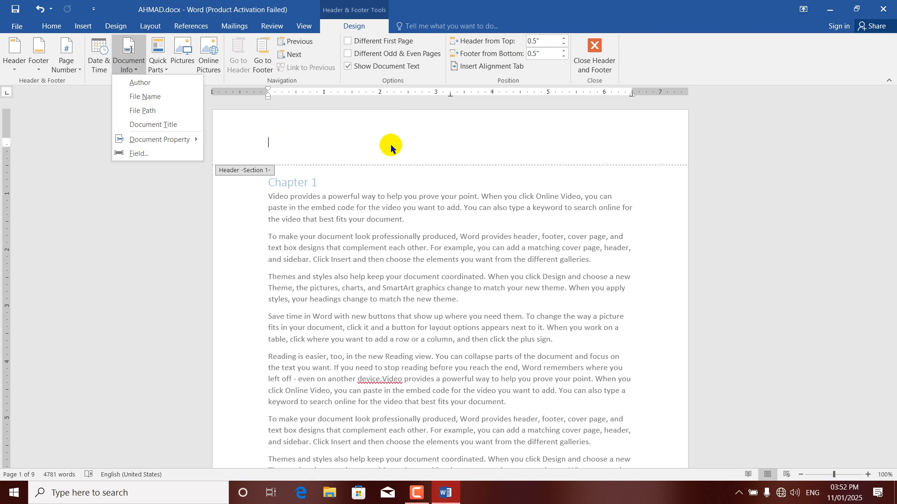
Browse the Quick Parts list several times without inserting anything, then return to the header tools
click(82, 27)
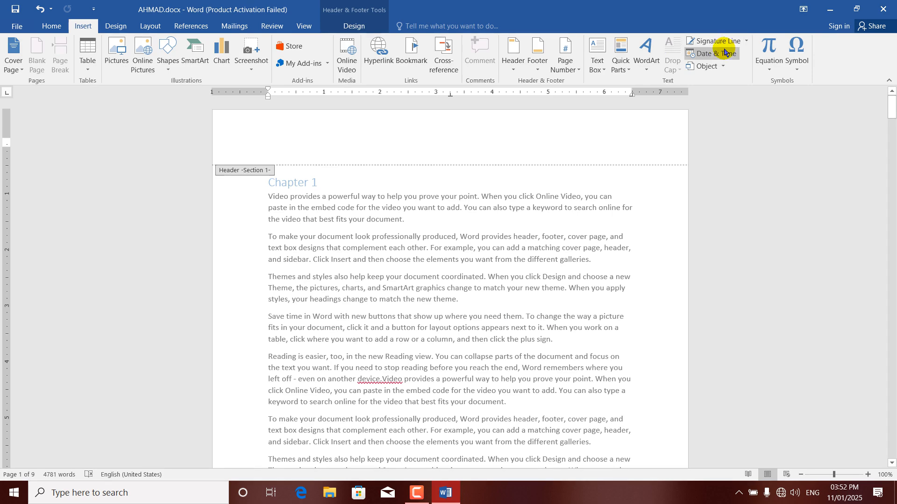
click(627, 69)
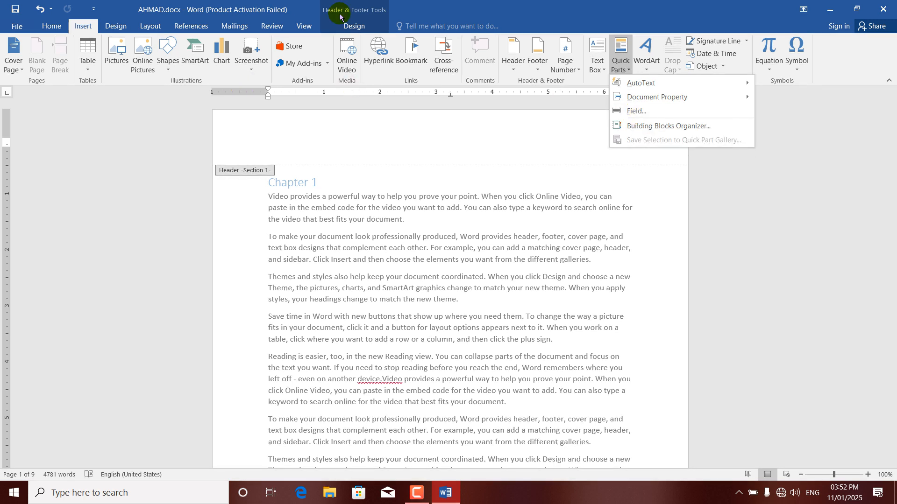
click(352, 27)
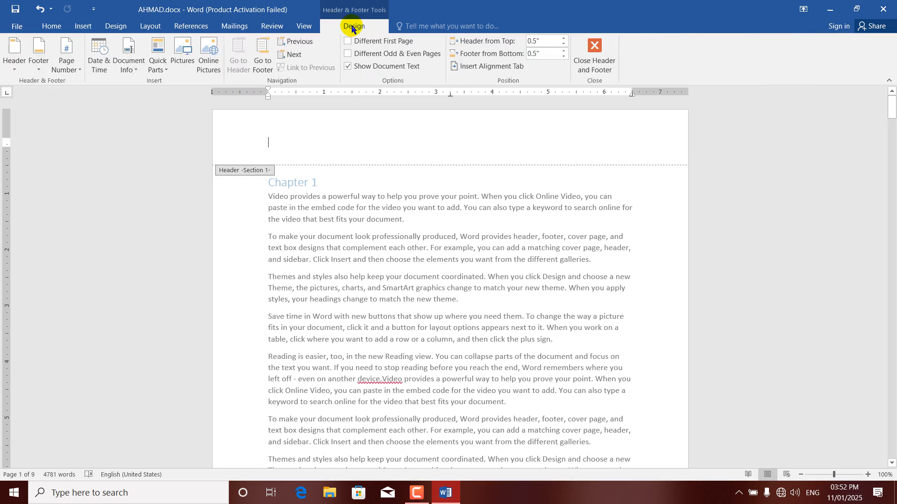
click(164, 71)
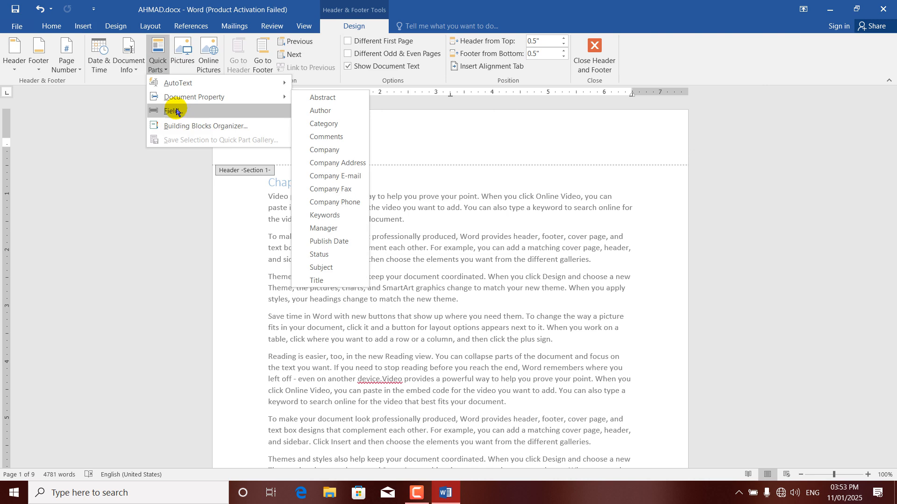
click(344, 140)
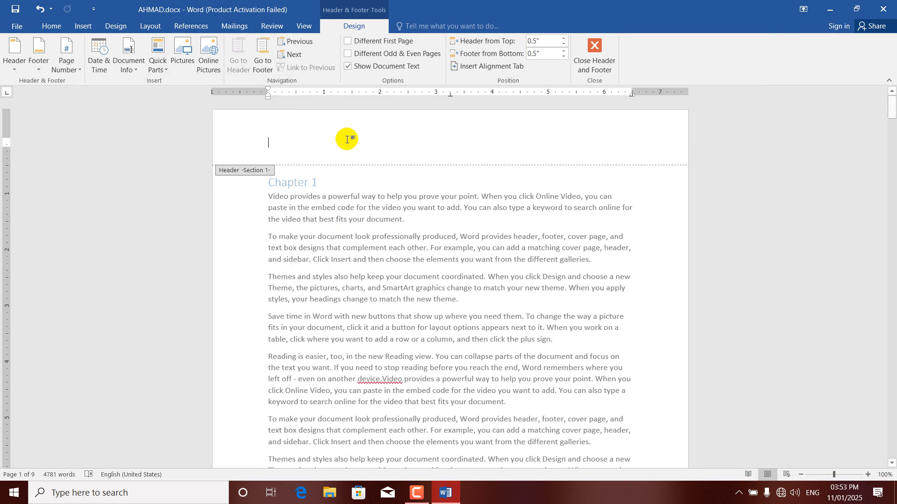
click(83, 26)
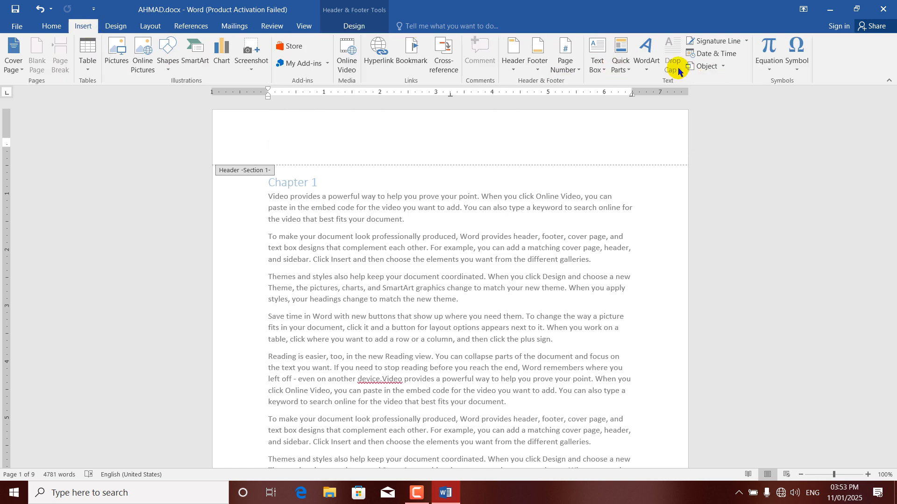
click(628, 70)
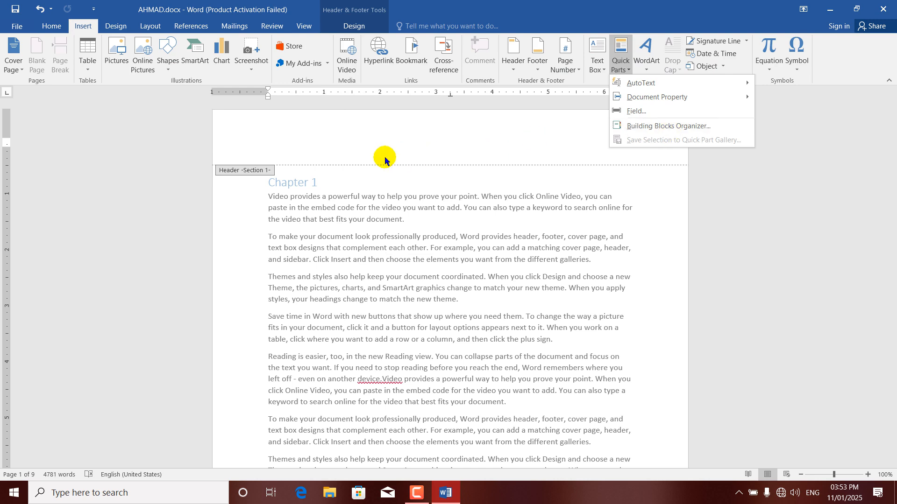
click(343, 143)
click(348, 31)
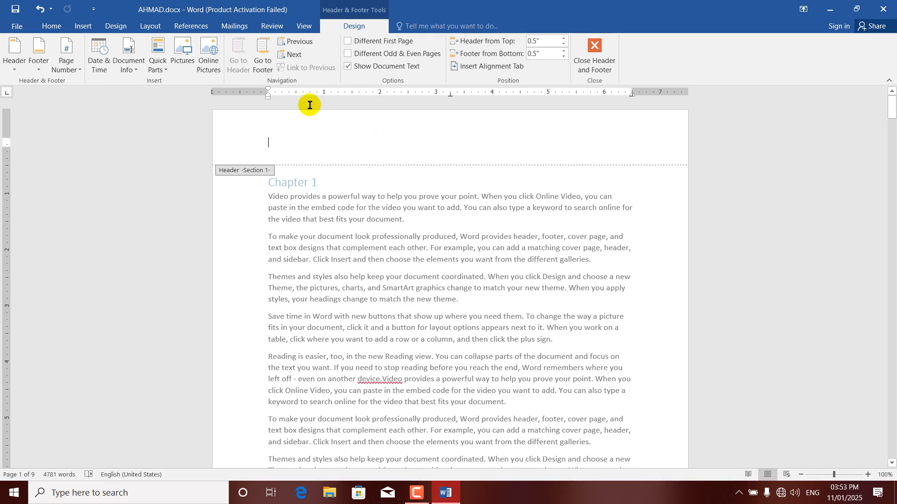
Insert the لوکو امارت.PNG logo picture into the page header
click(179, 60)
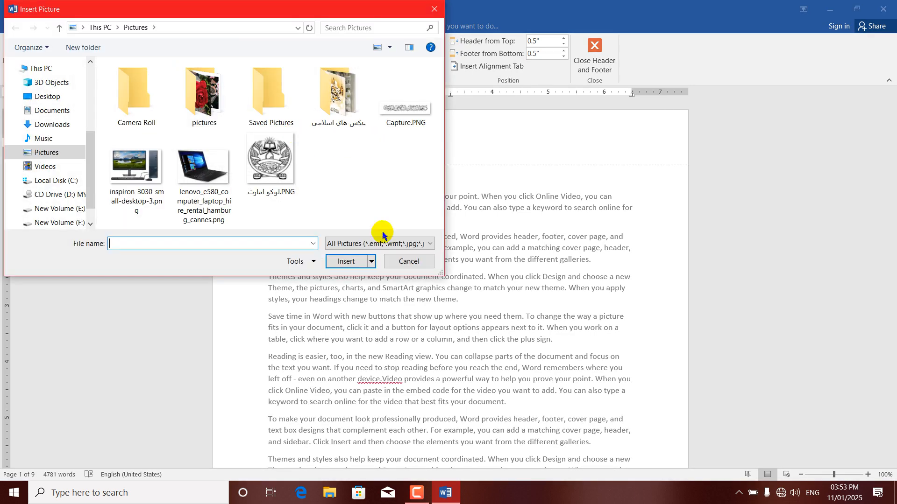
click(270, 163)
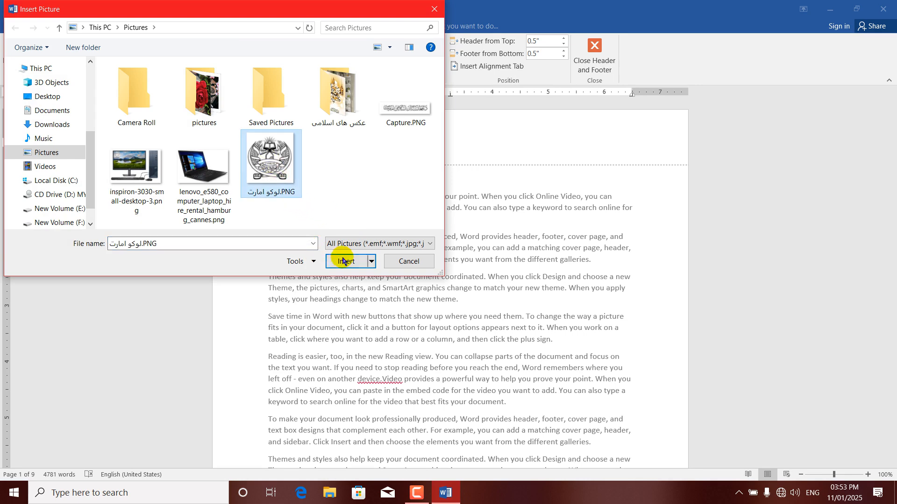
click(346, 261)
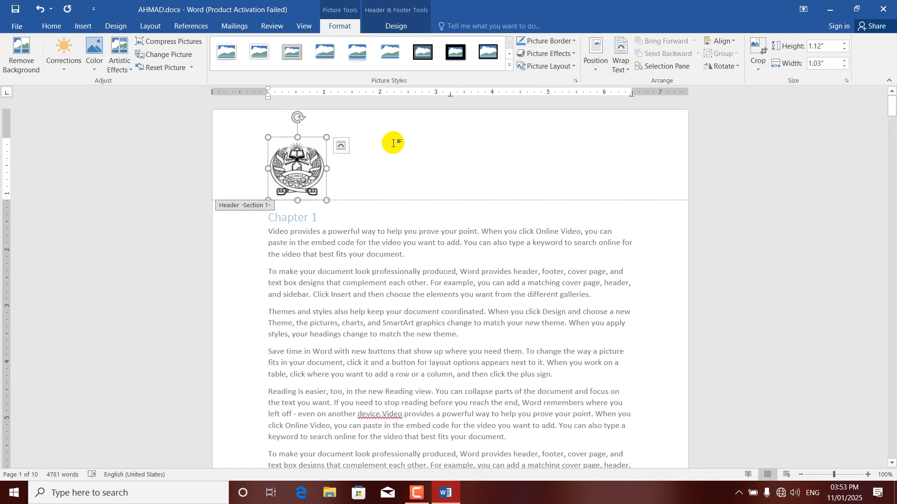
Try repeatedly to drag the logo toward the right side of the header
drag(292, 156, 414, 164)
drag(303, 166, 416, 150)
drag(305, 161, 417, 155)
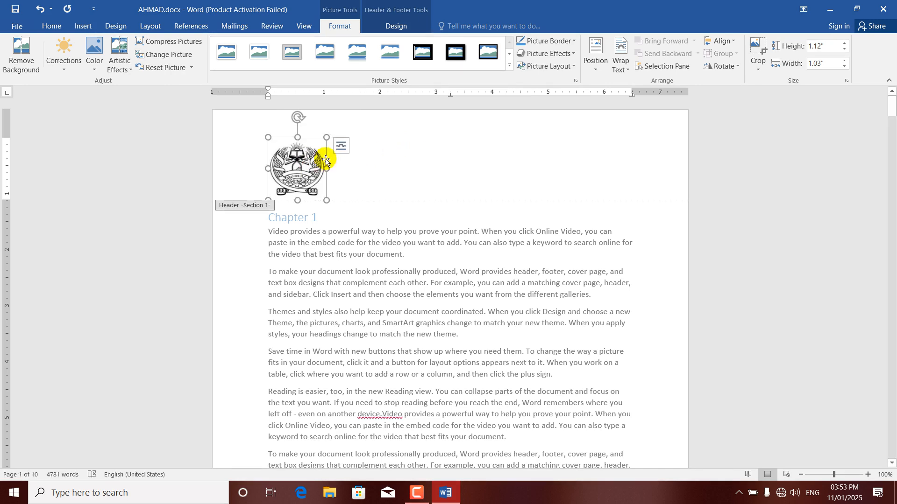
drag(334, 156, 397, 154)
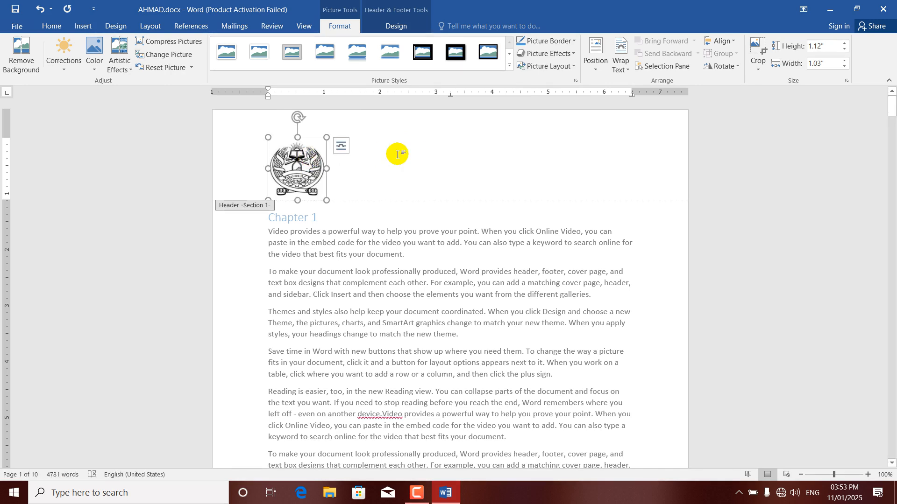
drag(292, 166, 416, 166)
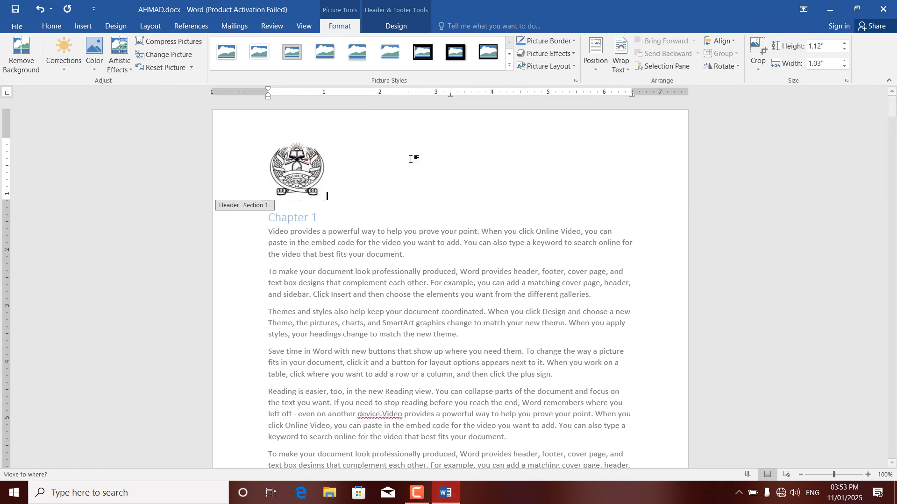
Give the logo top-centre positioning with Square wrapping and drag it to the header's right end
click(595, 71)
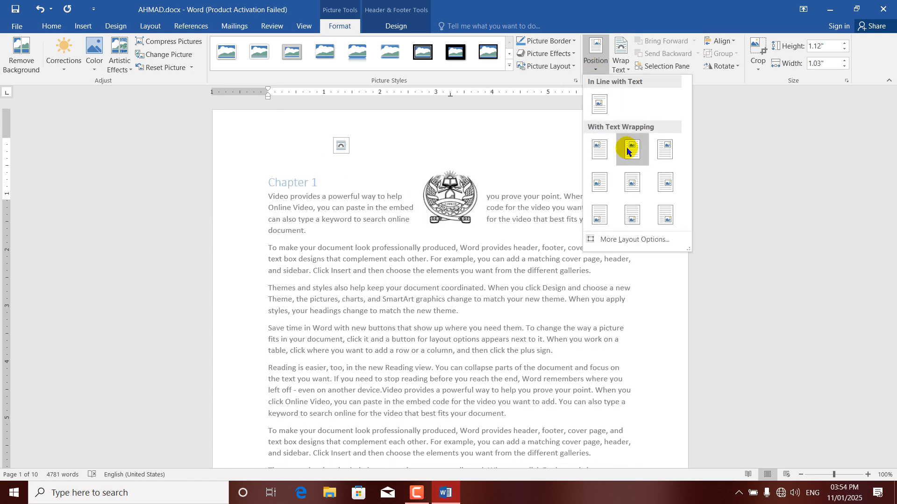
click(626, 145)
click(621, 65)
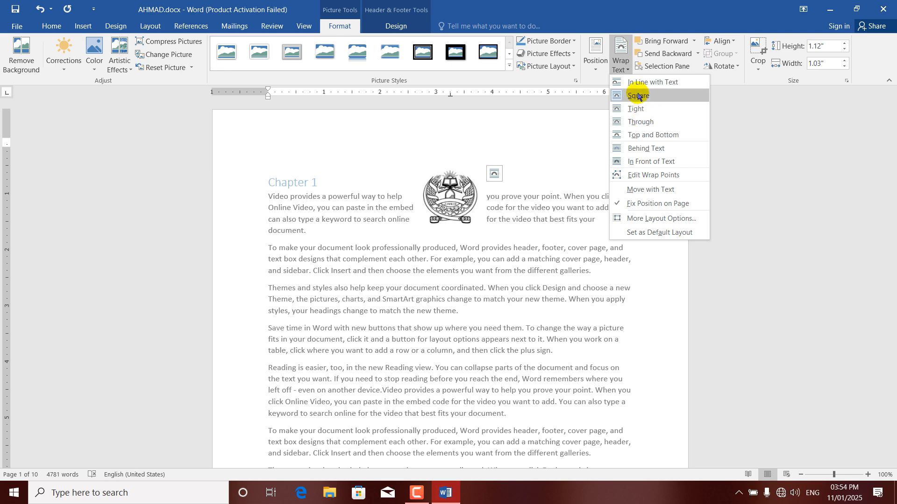
click(578, 119)
drag(443, 192, 649, 136)
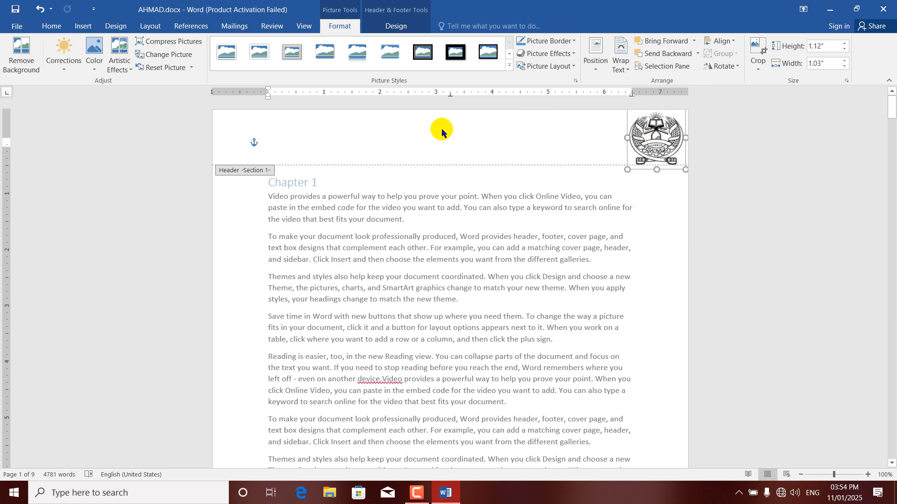
mouse_move(892, 109)
mouse_down()
mouse_move(893, 206)
mouse_move(893, 109)
mouse_up()
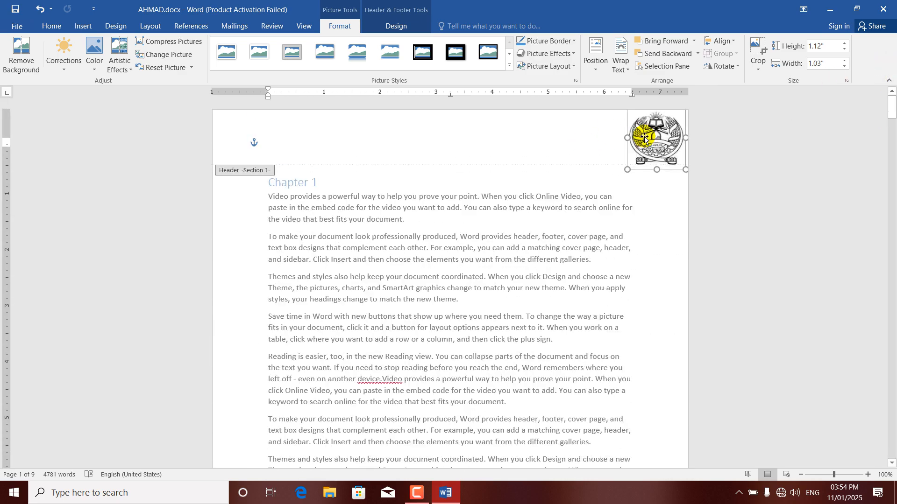
drag(645, 138, 637, 138)
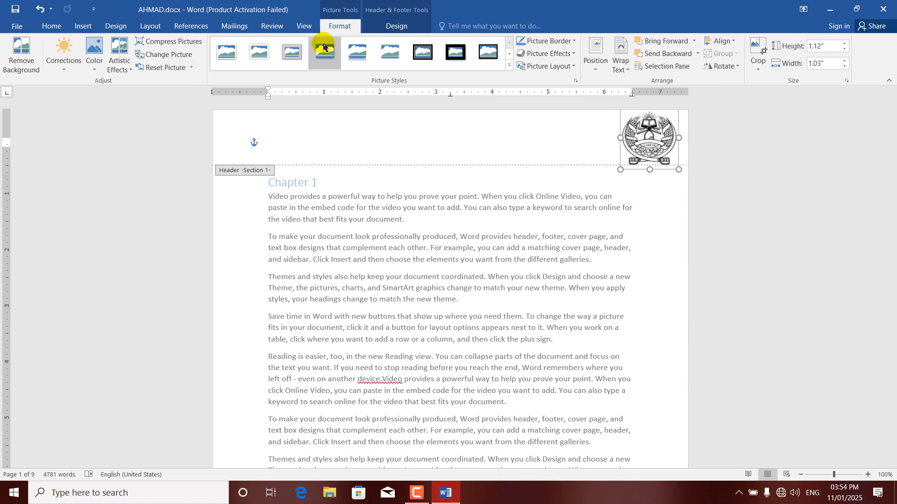
click(397, 27)
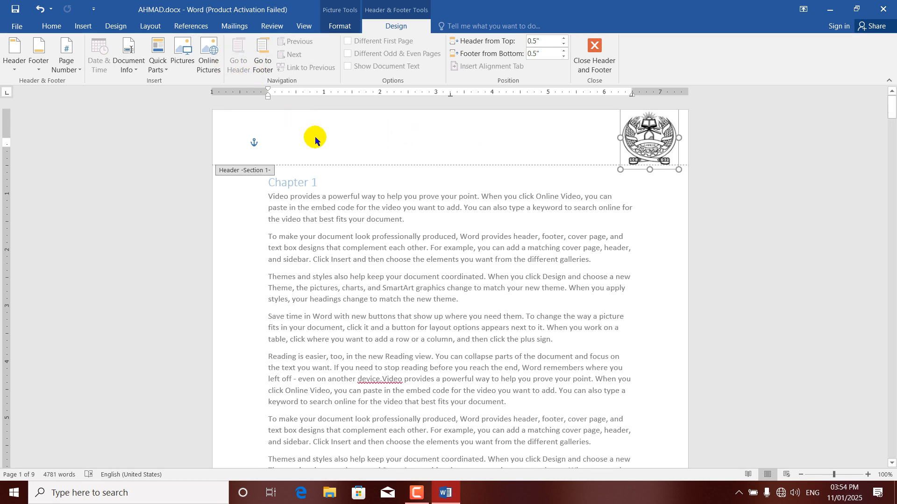
Move between the footer, the header, and the Section 1 and Section 2 headers
click(263, 63)
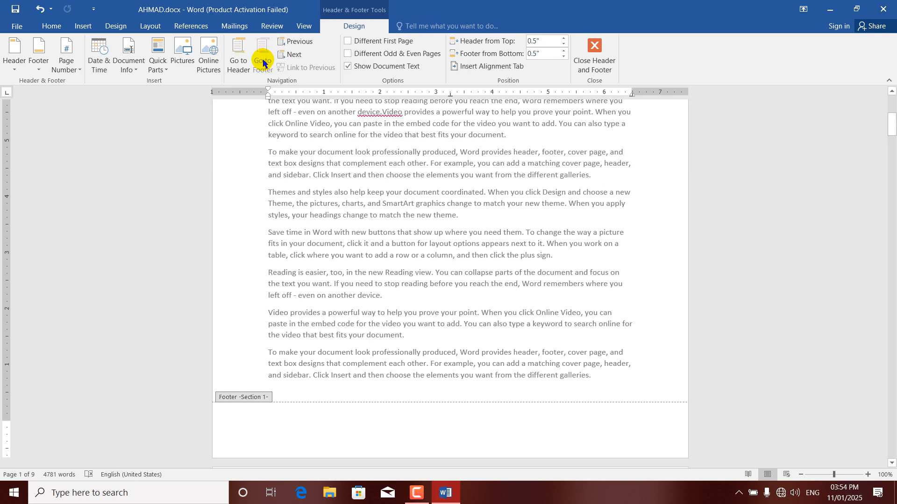
click(237, 56)
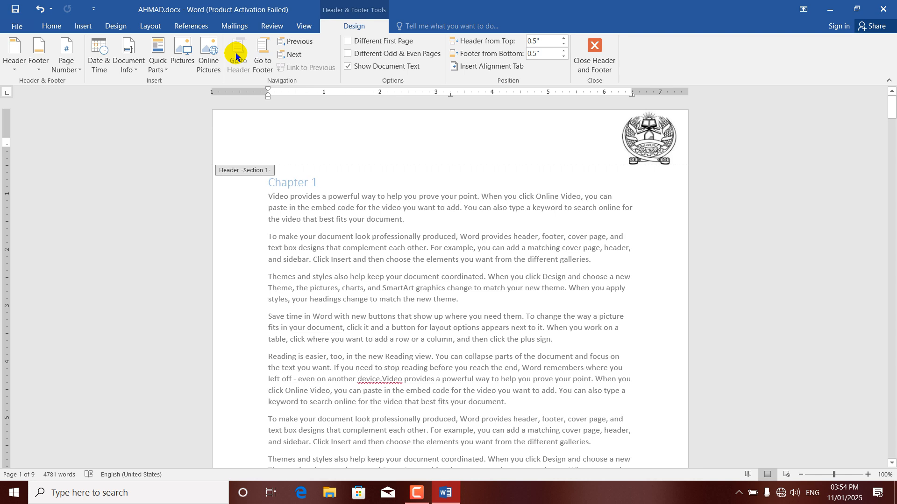
click(291, 56)
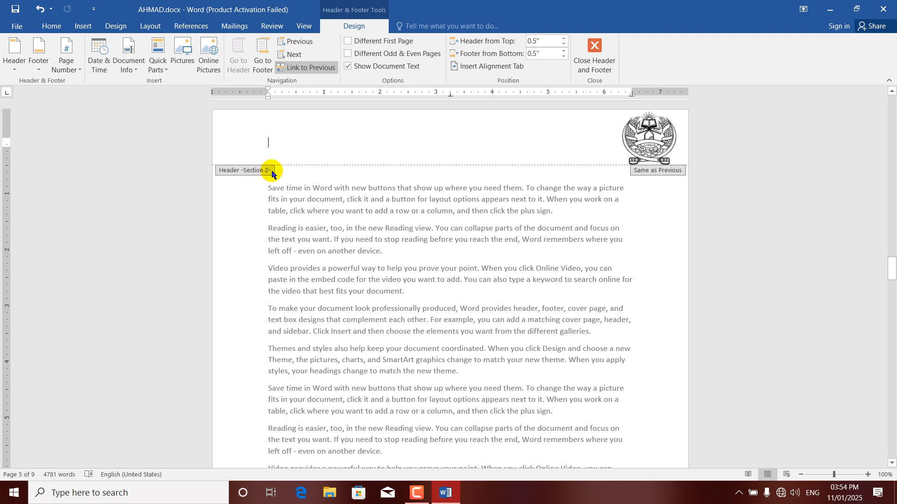
click(306, 43)
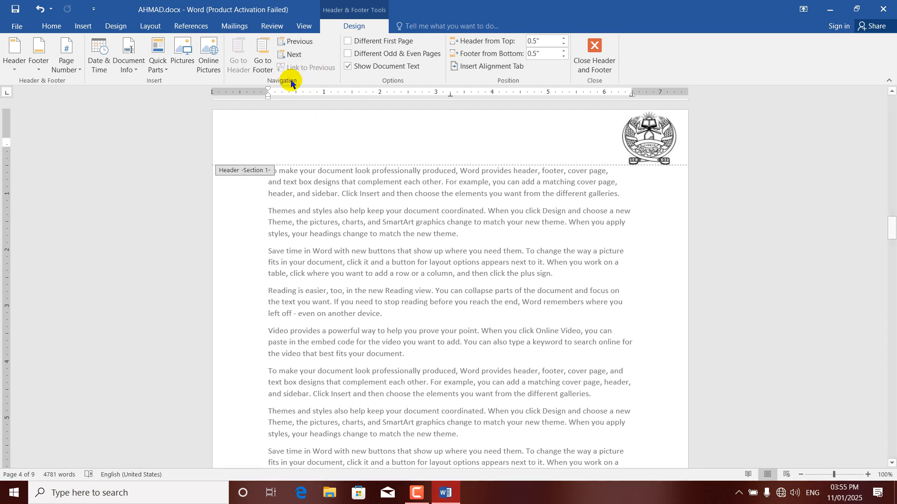
click(293, 55)
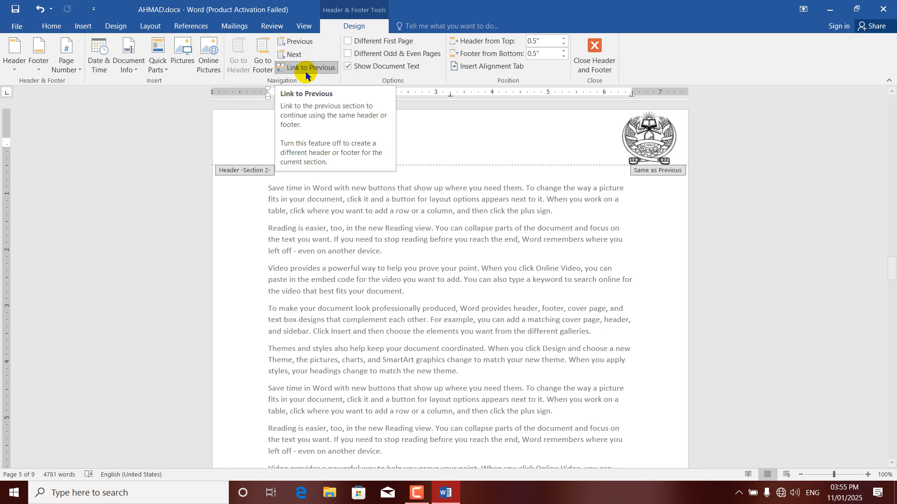
Turn off Link to Previous, delete the logo from Section 2's header, and return to page 1's header
click(306, 69)
click(658, 139)
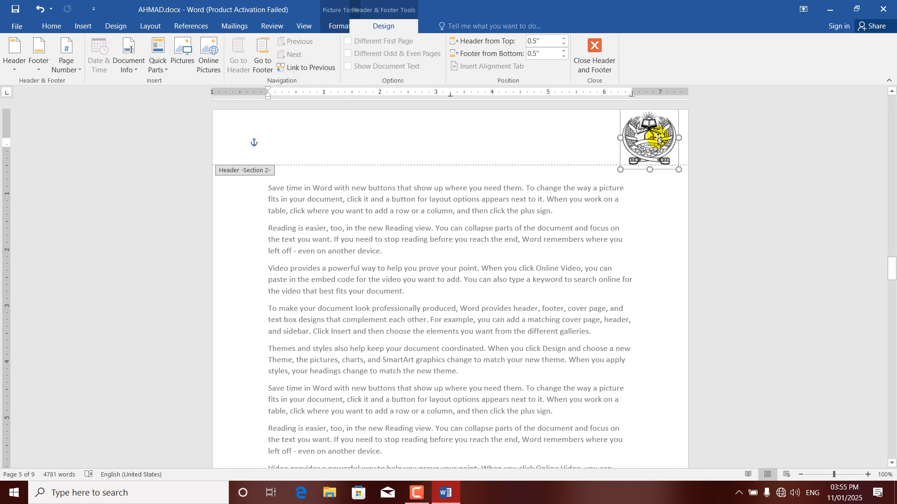
key(Delete)
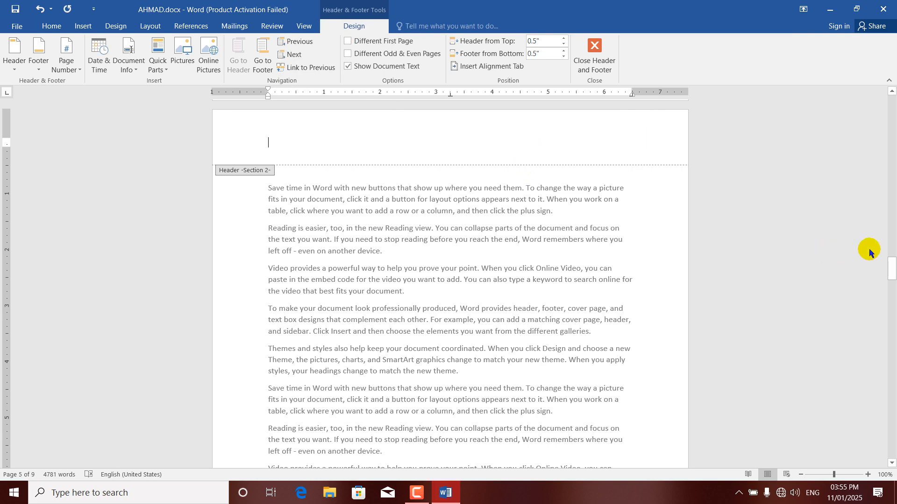
drag(891, 269, 892, 214)
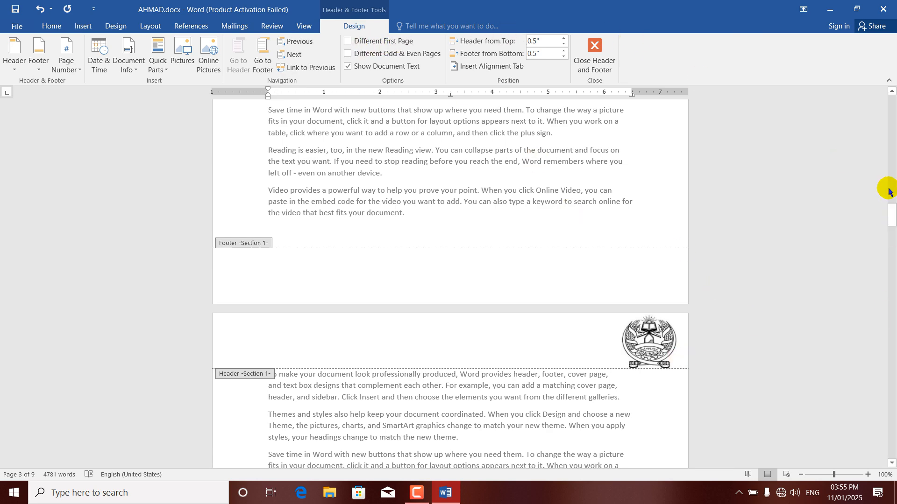
drag(892, 215, 890, 84)
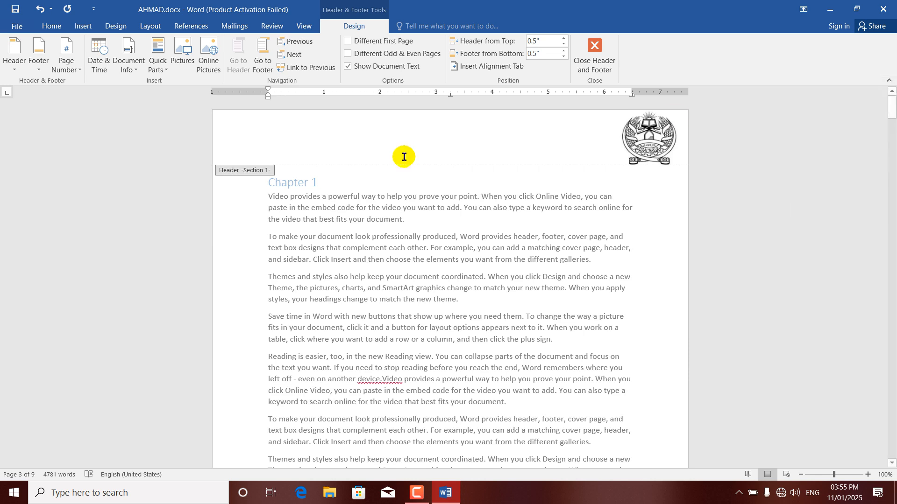
click(334, 125)
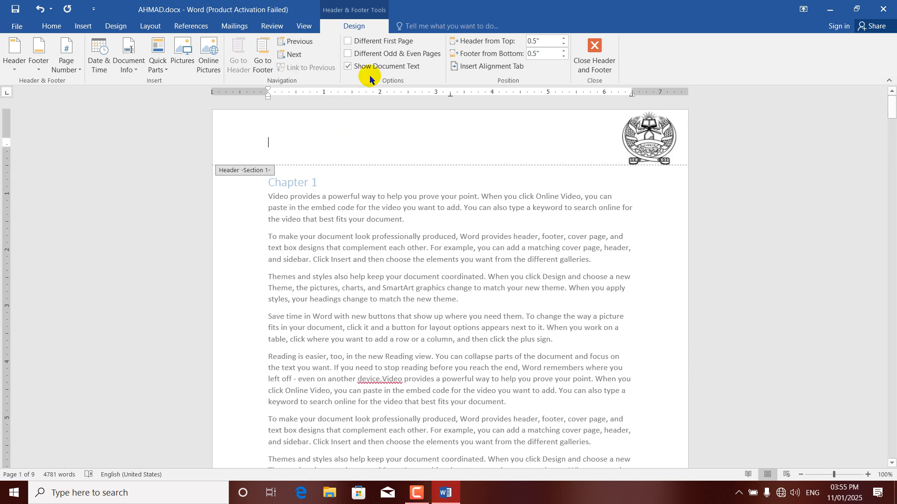
Turn on Different First Page and insert a Blank header with its placeholder text removed
click(380, 45)
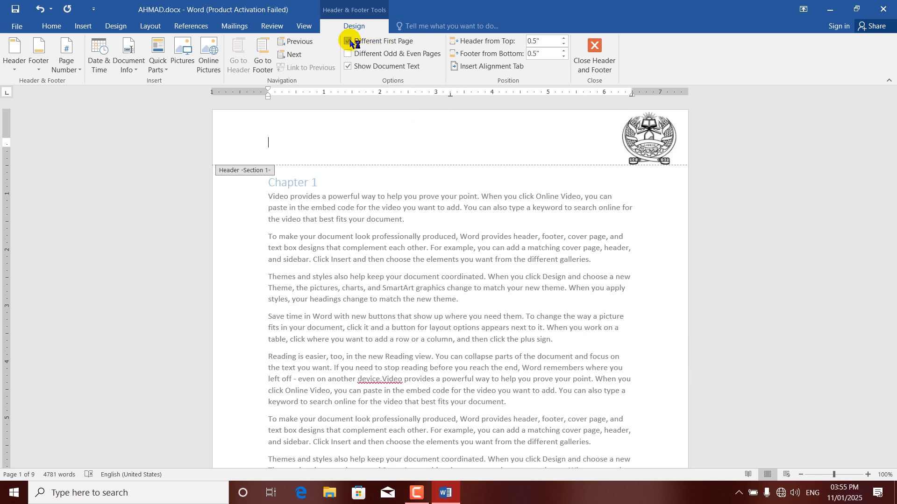
click(17, 70)
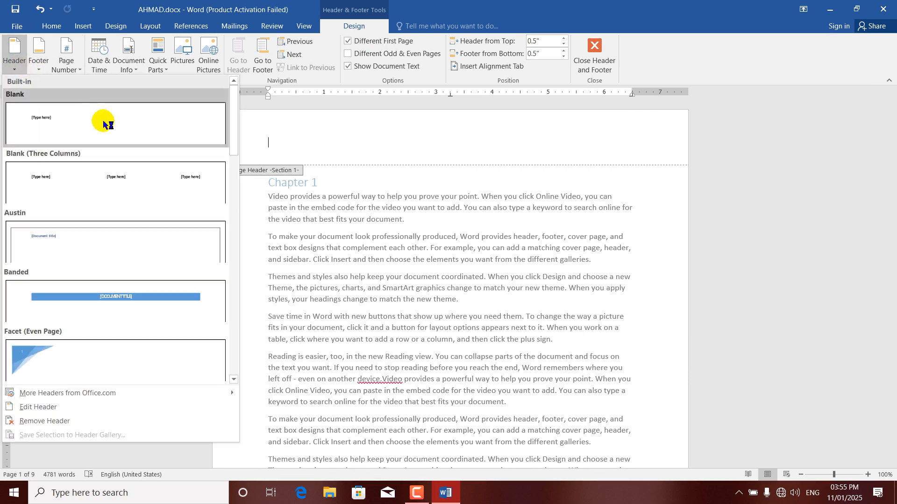
click(104, 121)
click(308, 142)
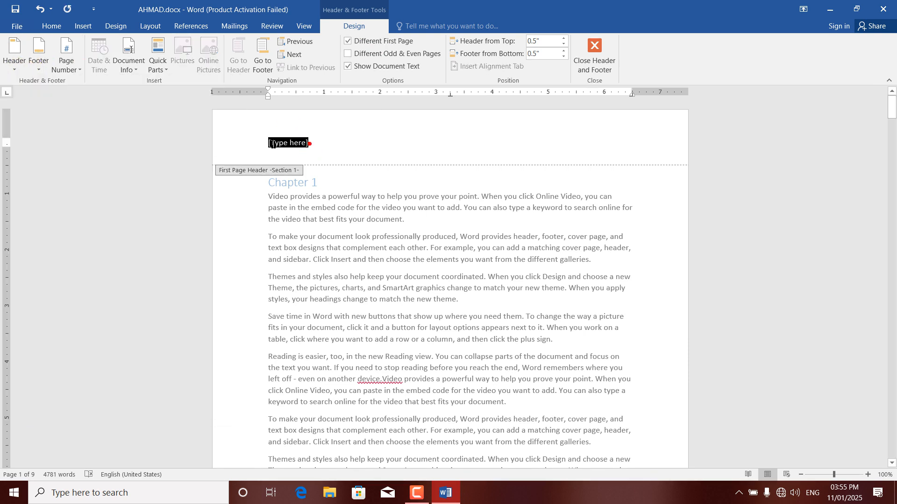
key(Delete)
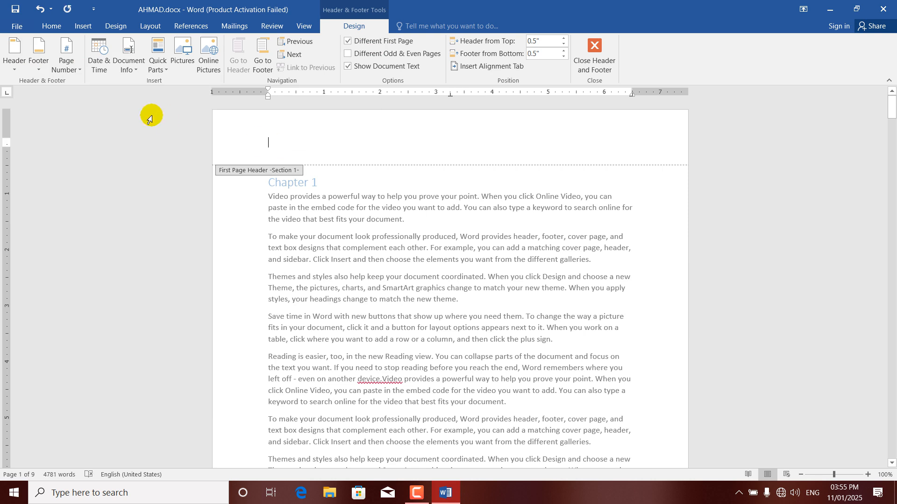
Add a Plain Number 2 page number at the top centre with 1, 2, 3 format
click(73, 67)
mouse_move(107, 87)
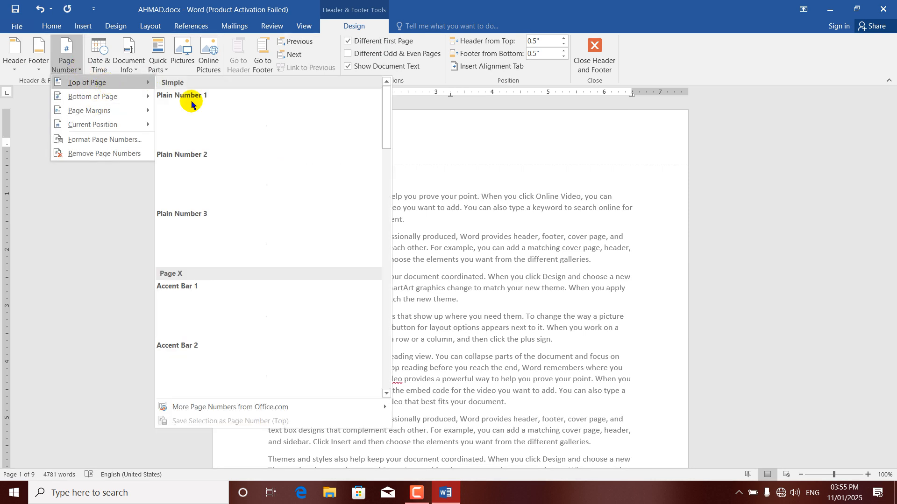
click(269, 178)
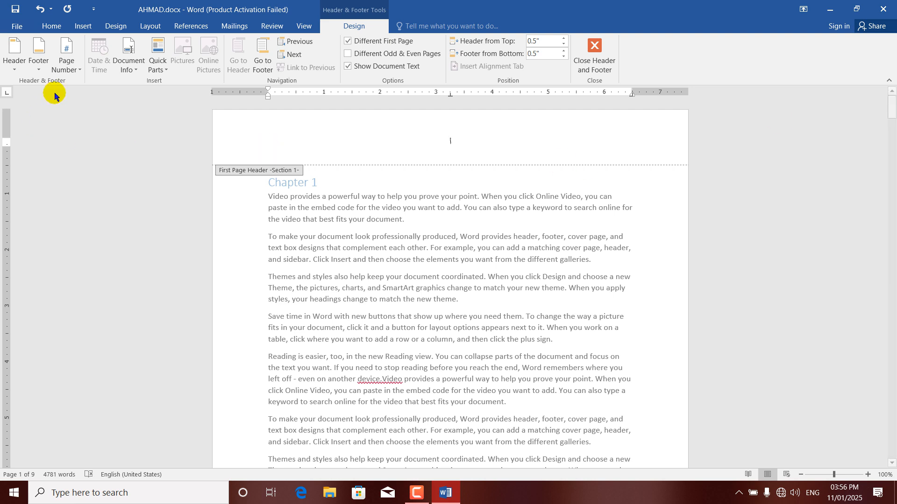
click(69, 65)
click(89, 142)
click(511, 175)
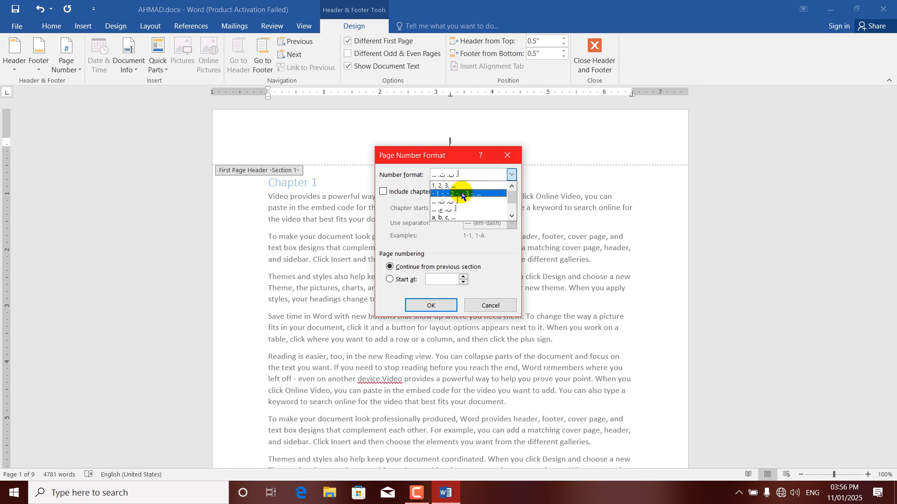
click(451, 186)
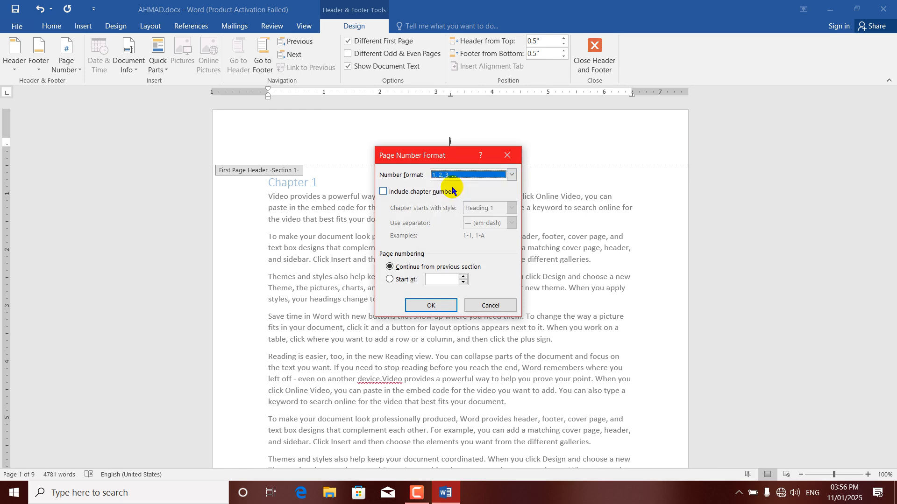
click(426, 304)
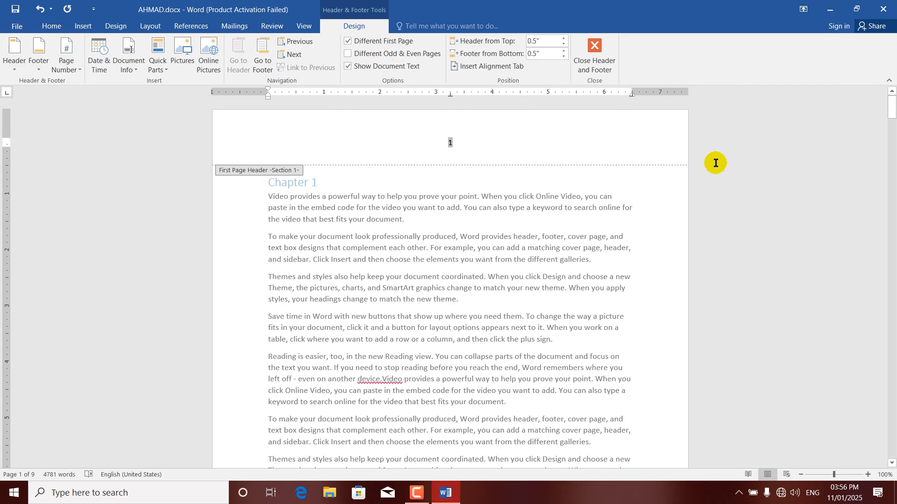
mouse_move(892, 109)
mouse_down()
mouse_move(893, 148)
mouse_move(887, 79)
mouse_move(890, 168)
mouse_move(890, 92)
mouse_up()
Replace the first page's header number 1 with 'IN THE NAME OF ALLAH'
click(449, 131)
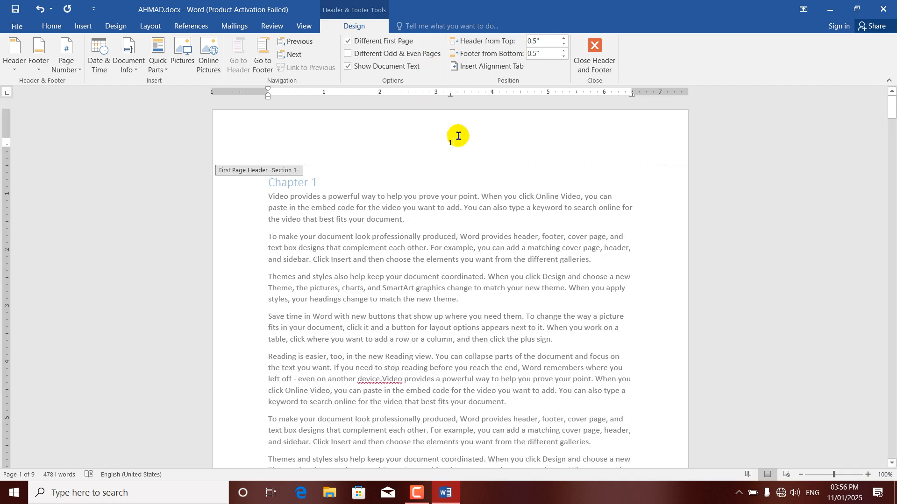
drag(425, 145, 425, 145)
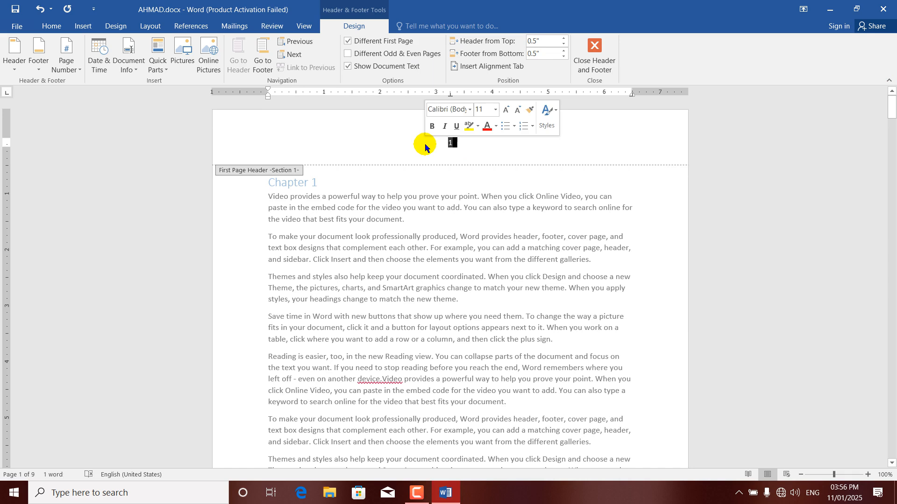
text(IN THE NAME OF ALLAH)
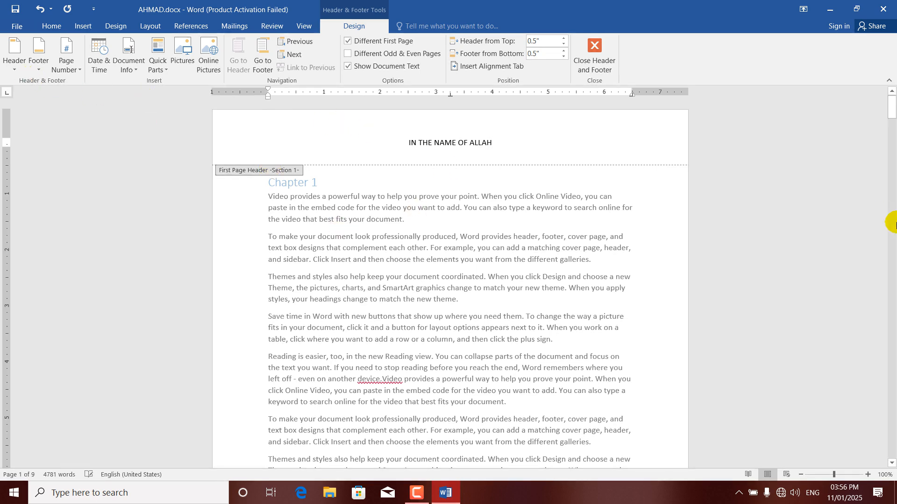
drag(890, 112, 890, 133)
click(429, 356)
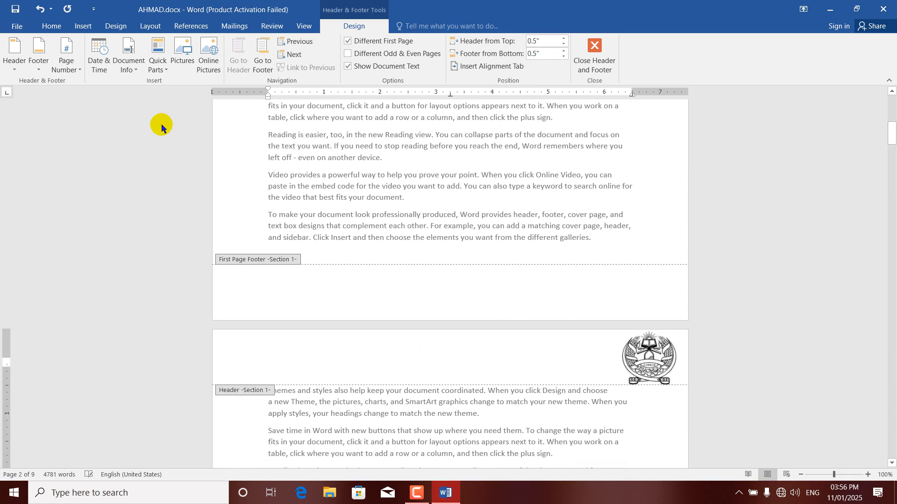
Add a Plain Number 2 page number at the top centre of page 2's header
click(81, 70)
mouse_move(86, 83)
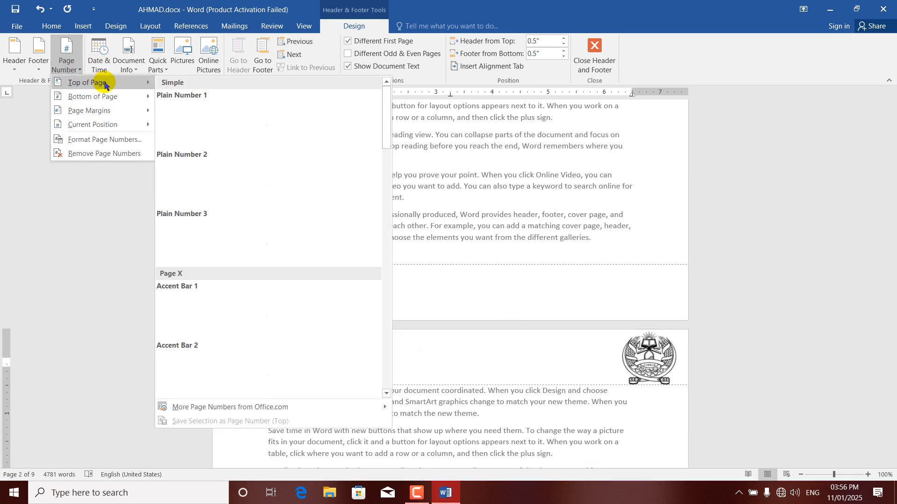
click(282, 186)
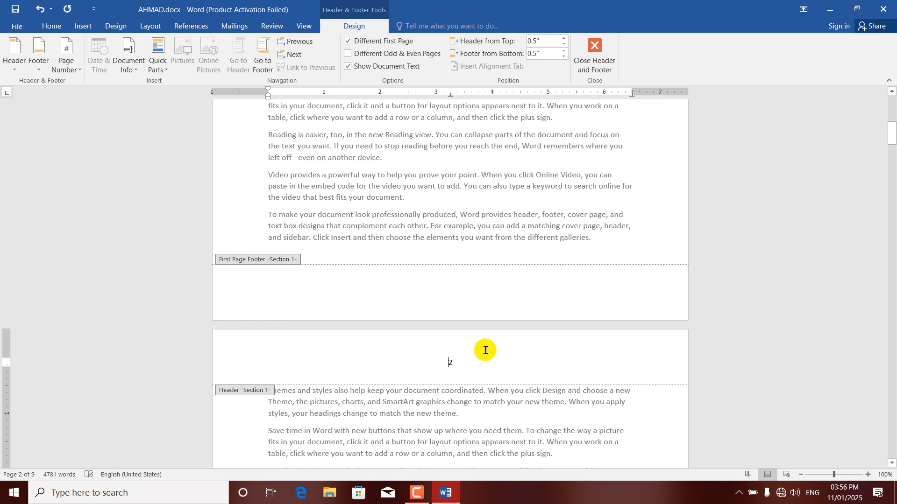
drag(892, 135, 892, 101)
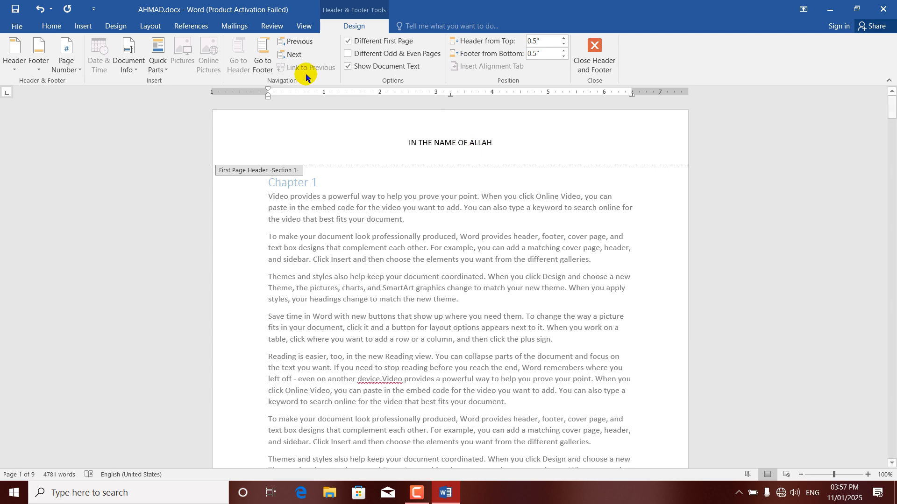
Switch Different First Page off and then back on again
click(348, 41)
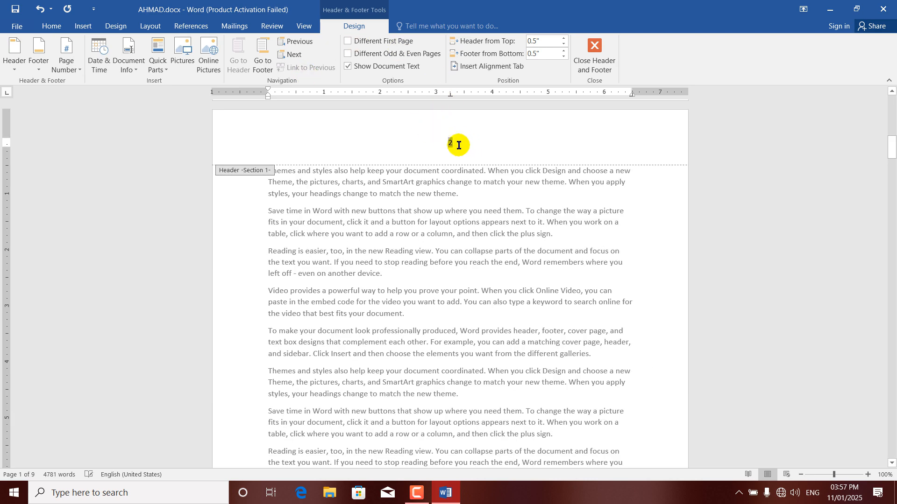
drag(890, 161, 891, 112)
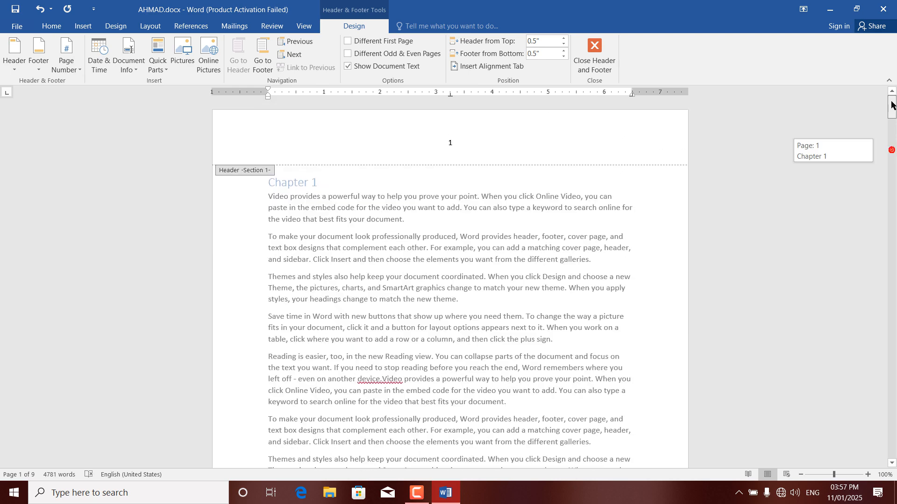
click(363, 42)
drag(887, 132, 889, 90)
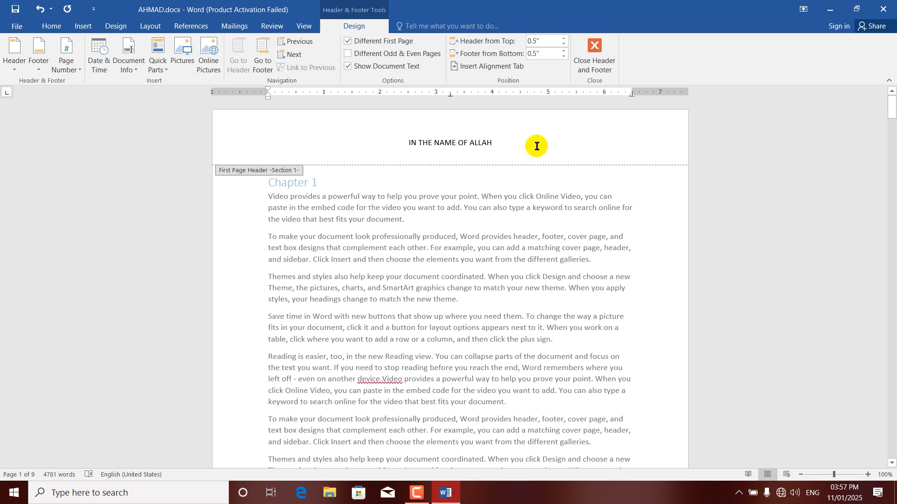
drag(890, 98, 893, 134)
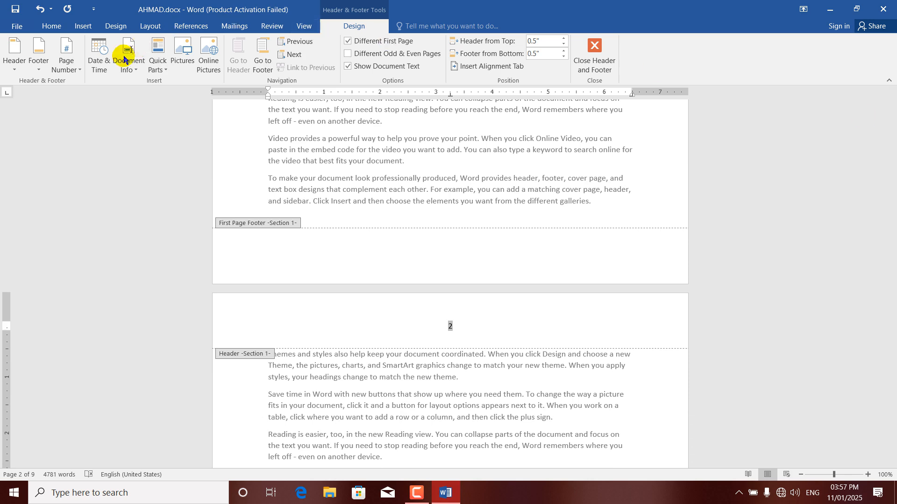
Make page numbering start at 0 so the page after the first shows 1
click(78, 73)
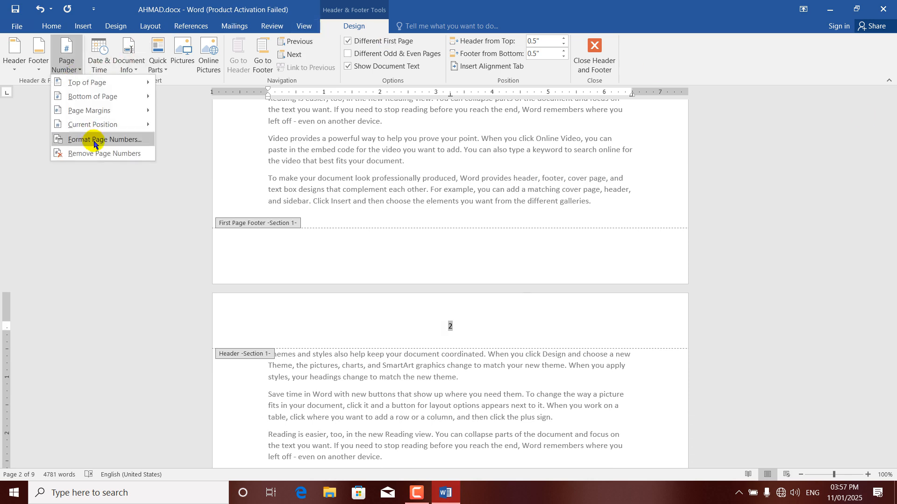
click(95, 135)
click(391, 279)
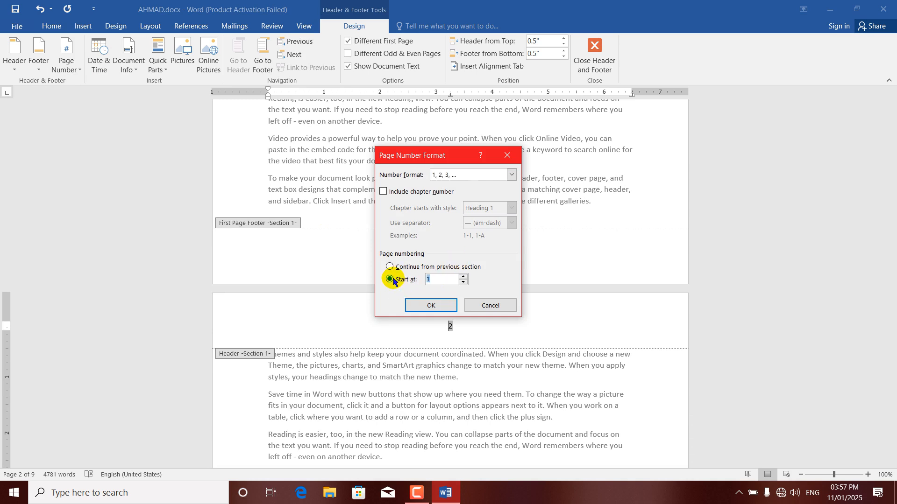
text(-)
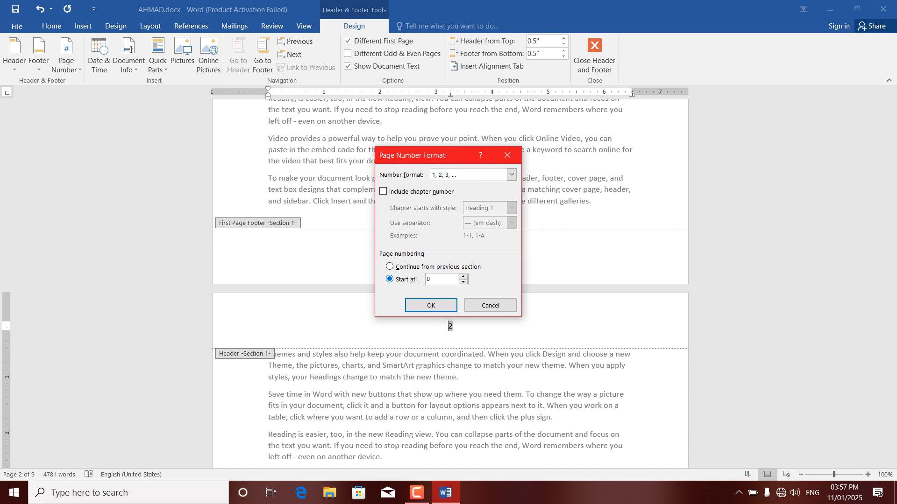
click(429, 303)
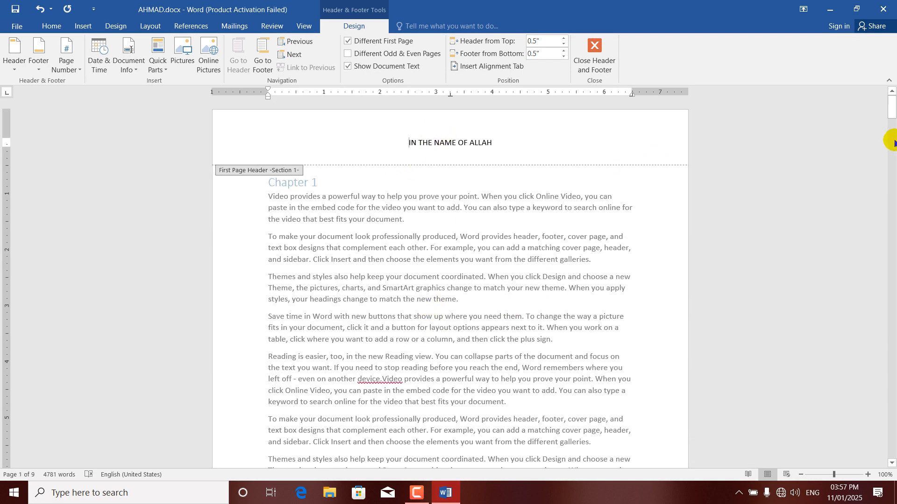
drag(891, 108, 893, 185)
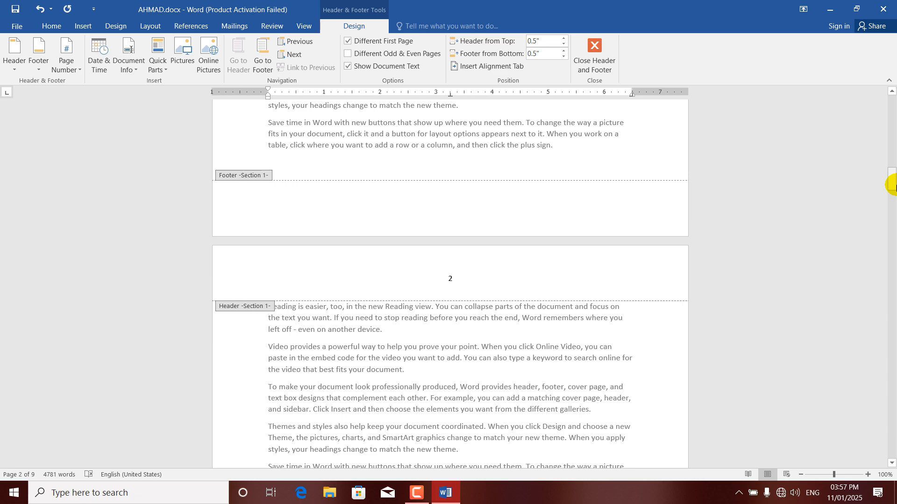
drag(893, 177, 893, 164)
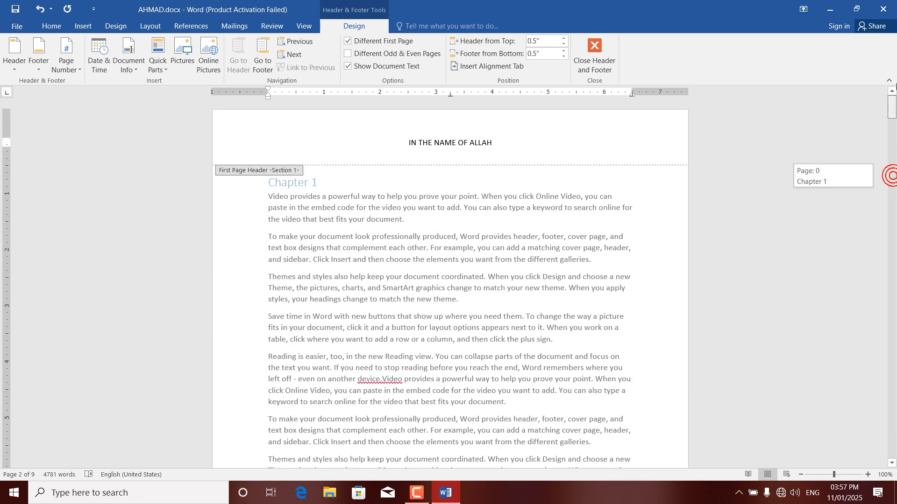
Turn off Different First Page and turn on Different Odd & Even Pages
click(362, 41)
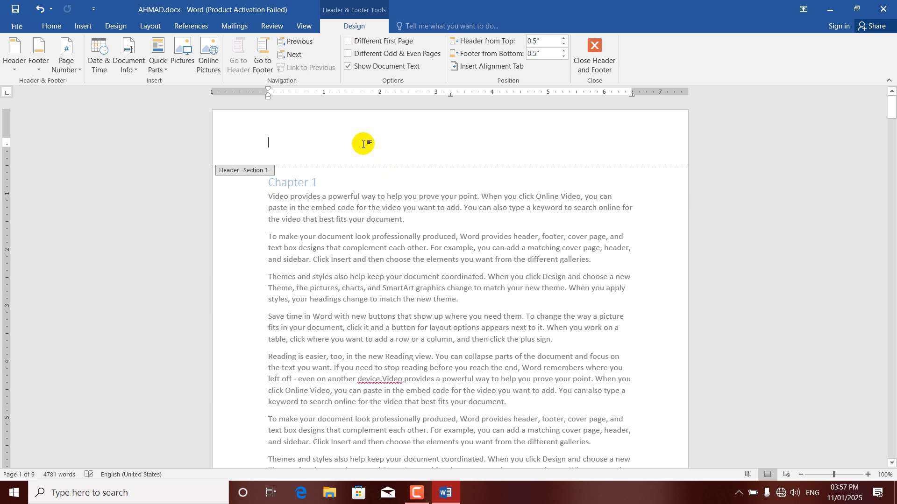
click(348, 54)
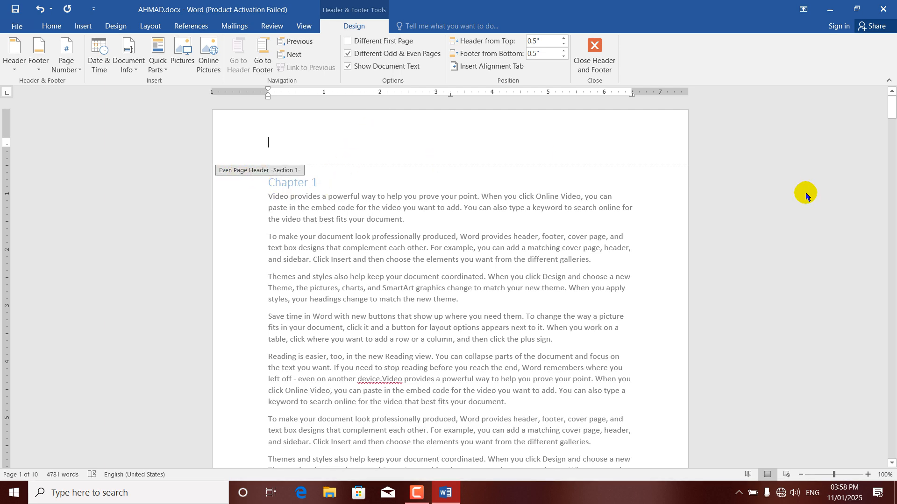
drag(892, 110, 892, 78)
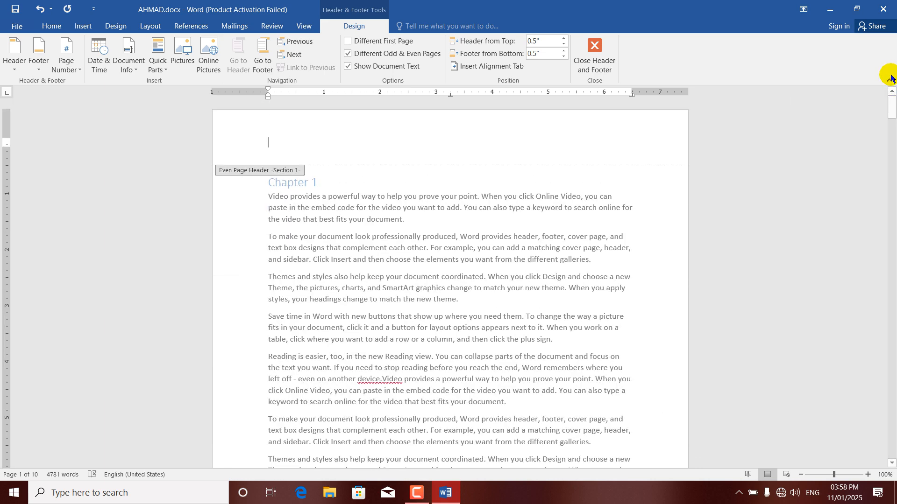
Type 'IN THE NAME OF ALLAH' into the empty even-page header
click(284, 136)
text(IN THE NAME OF ALLAH)
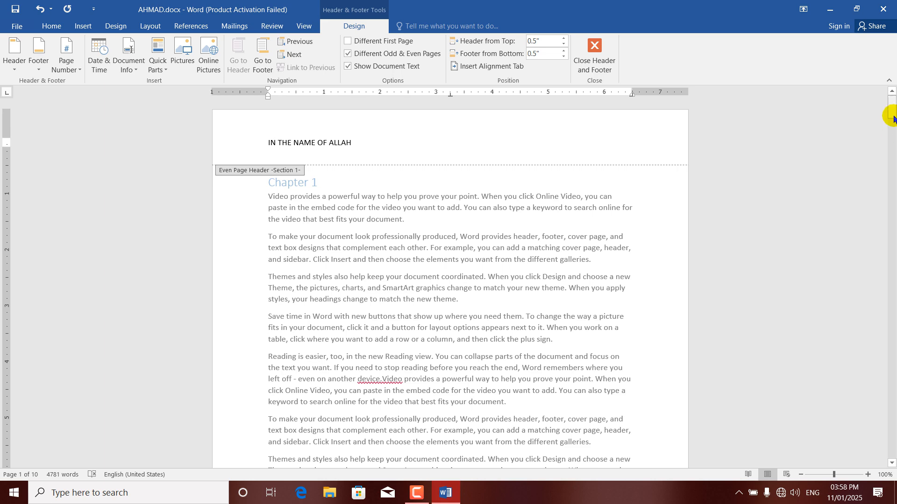
drag(892, 118, 893, 138)
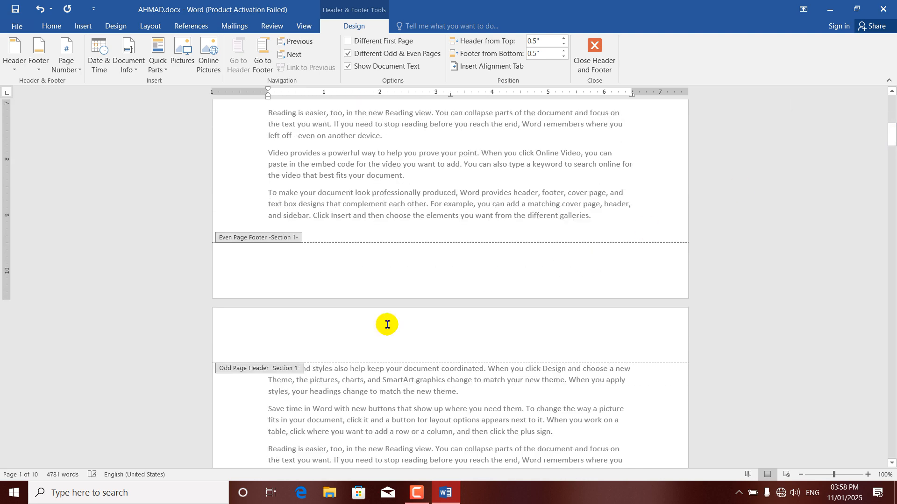
Type COMPUTER into the empty odd-page header, then scroll back up to page 1's header
click(325, 345)
text(CON)
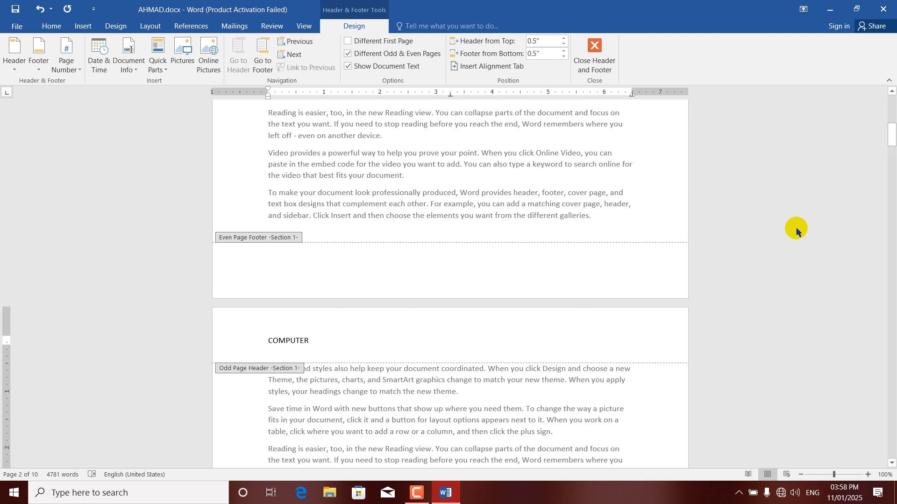
drag(892, 134, 891, 215)
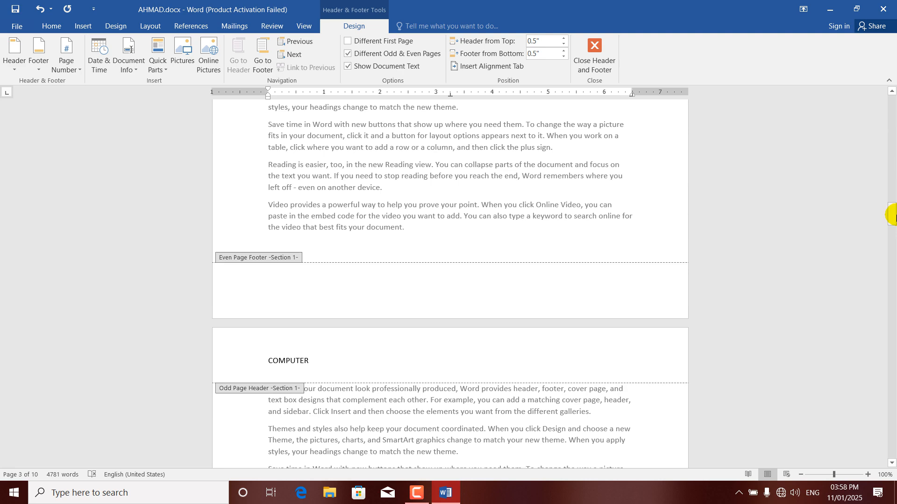
drag(891, 214, 893, 42)
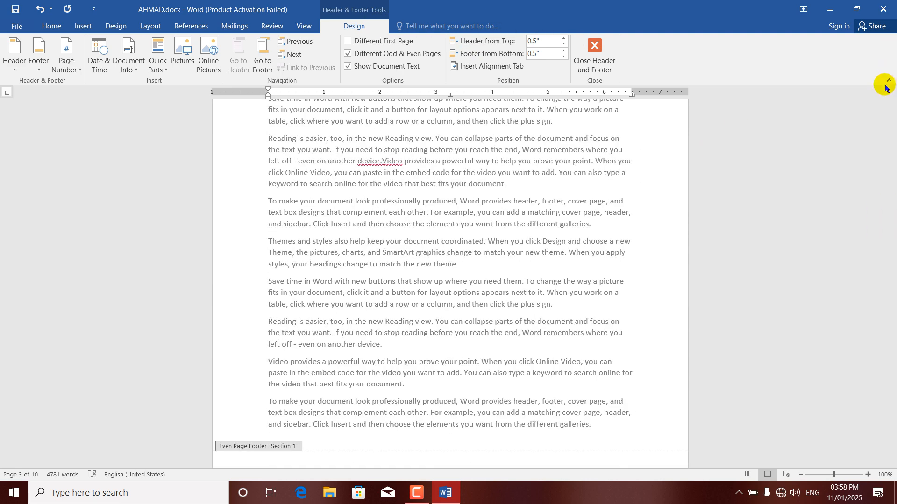
drag(890, 122, 873, 84)
drag(371, 142, 244, 144)
click(390, 137)
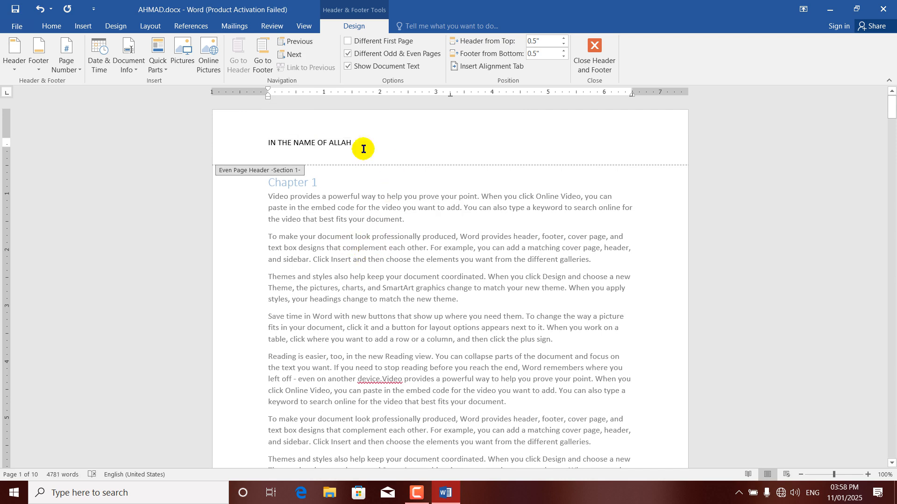
Toggle Show Document Text, dismissing the no-header-layer message each time
click(358, 70)
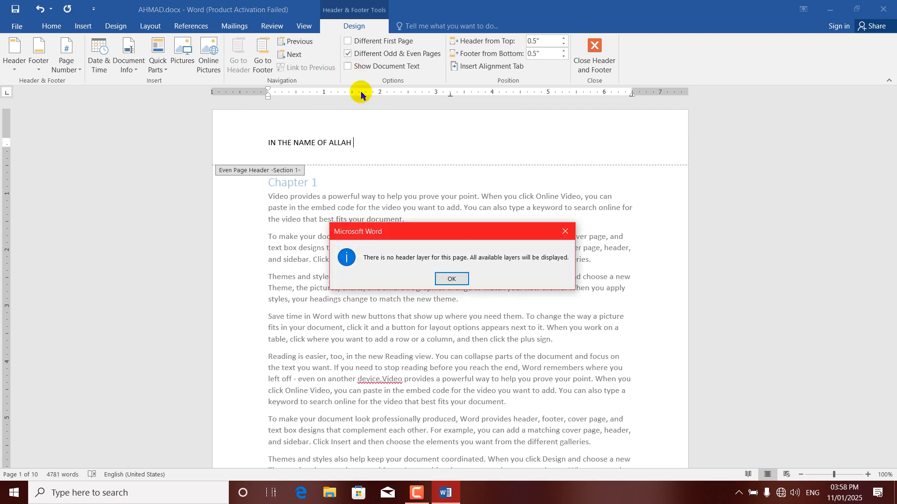
click(451, 278)
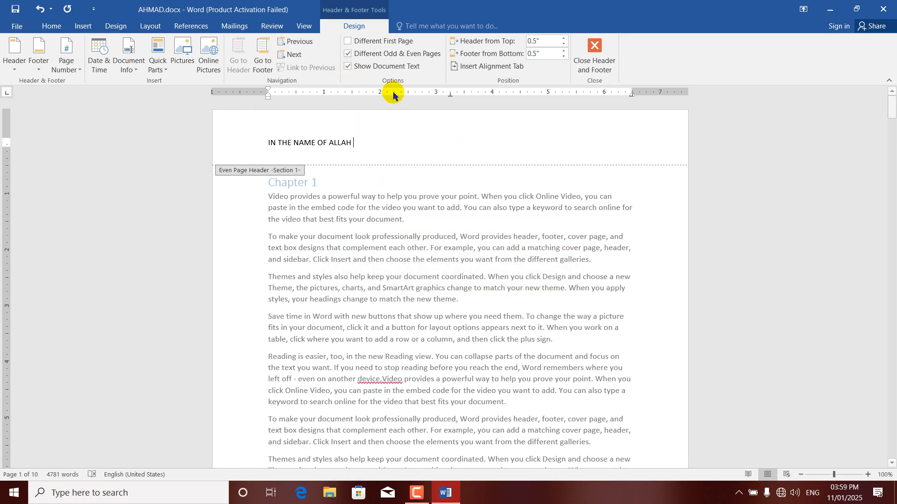
click(363, 66)
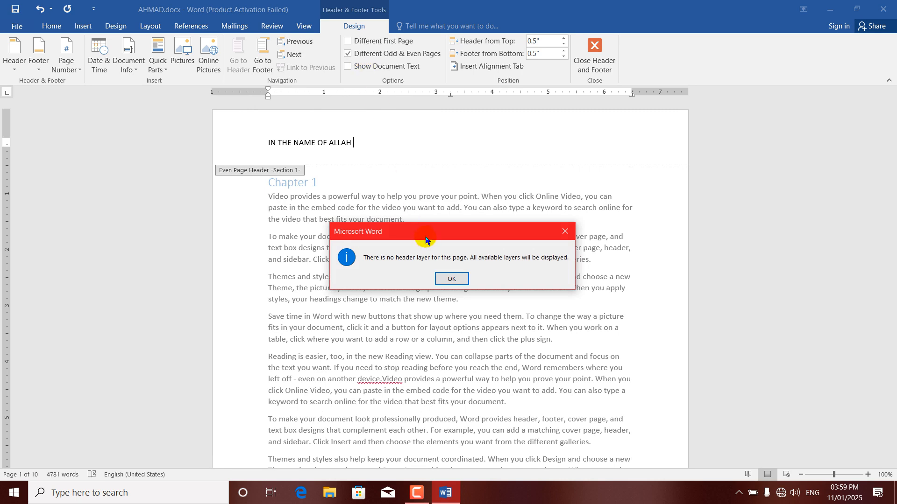
click(341, 140)
click(449, 276)
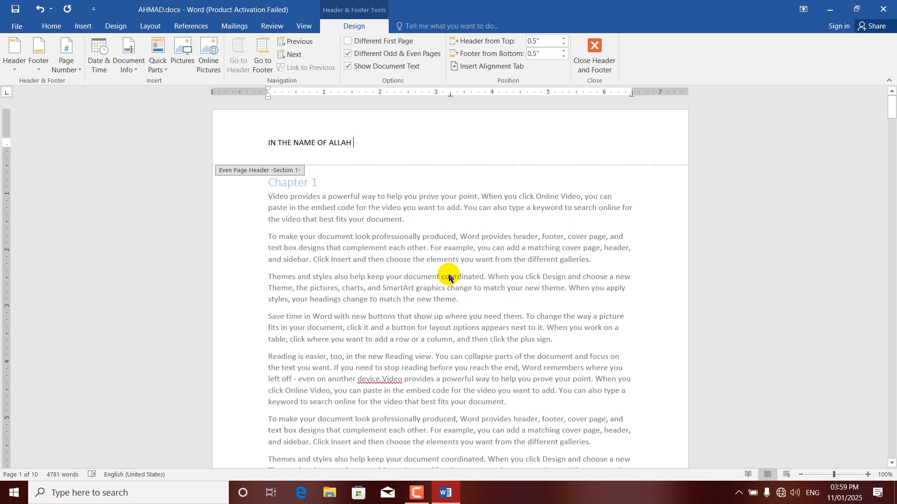
Turn off Different Odd & Even Pages and delete COMPUTER from the header
click(349, 54)
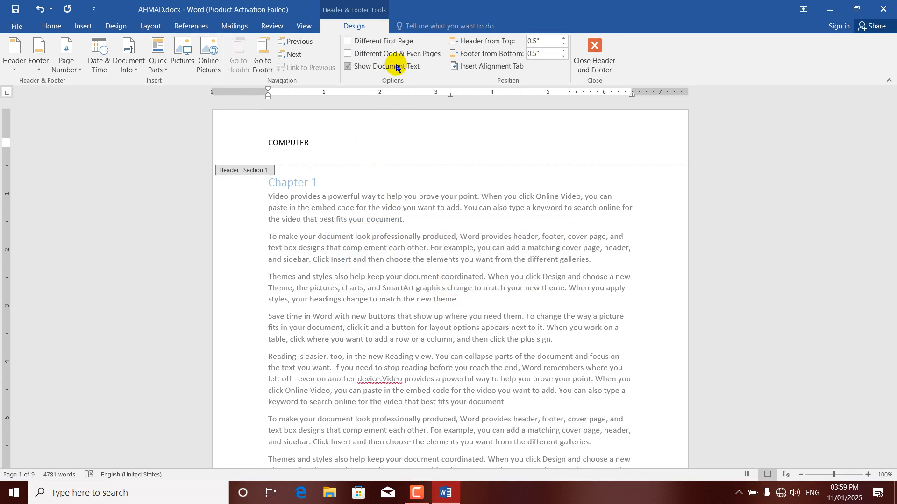
click(348, 68)
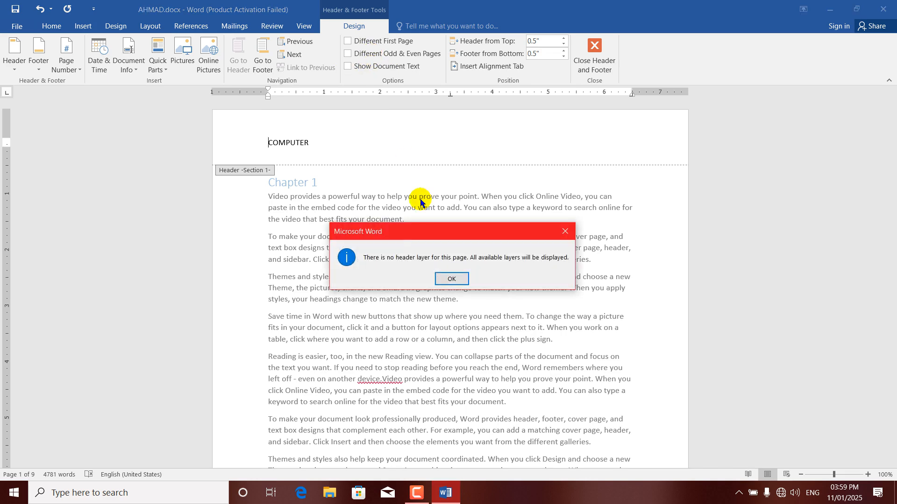
click(450, 279)
drag(342, 146, 237, 142)
key(Delete)
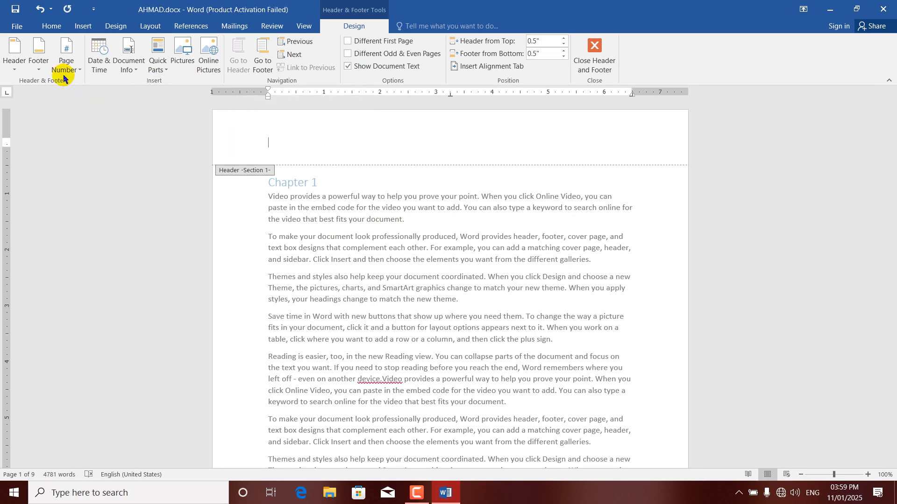
click(386, 66)
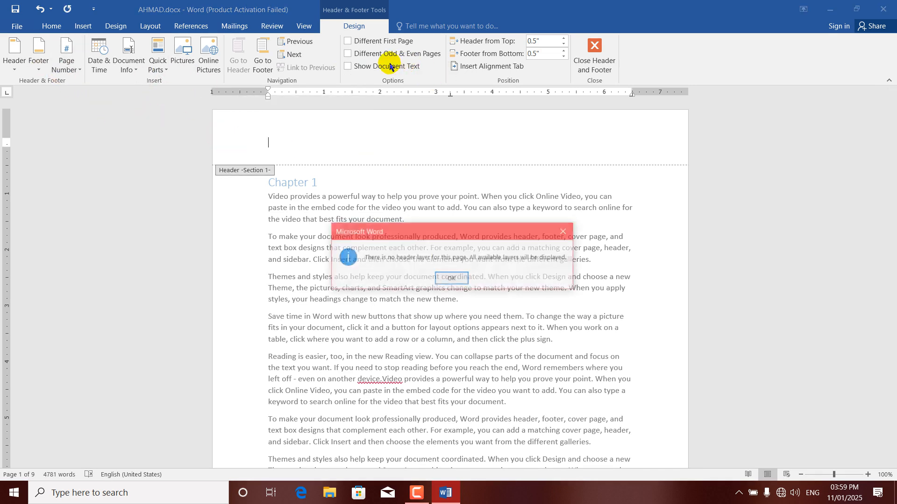
Close AHMAD.docx, discarding changes to it and to the Building Blocks template
click(447, 279)
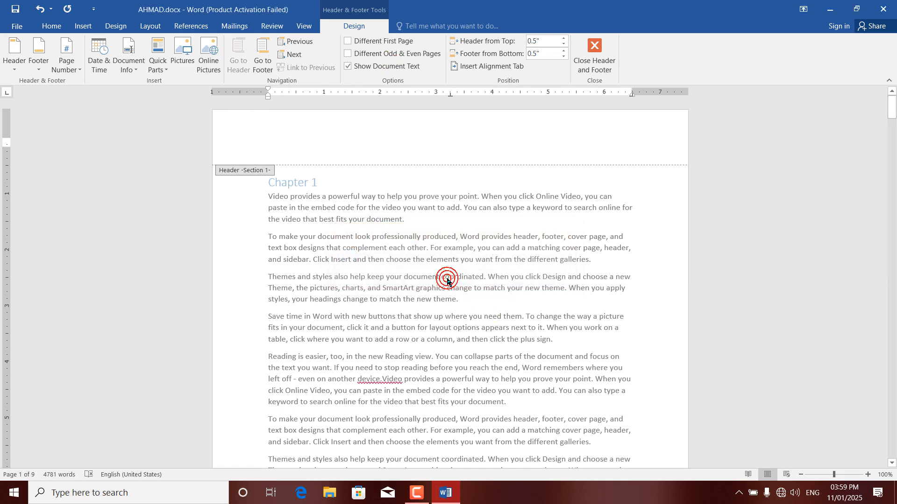
click(885, 7)
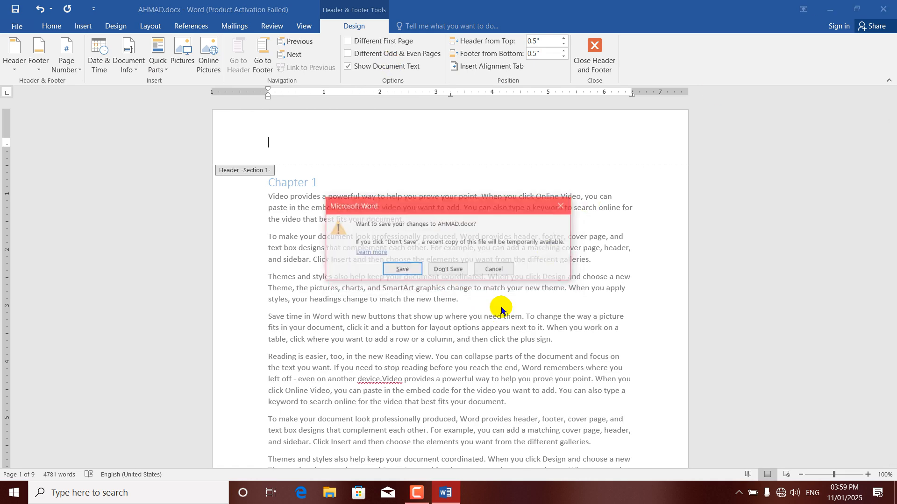
click(448, 270)
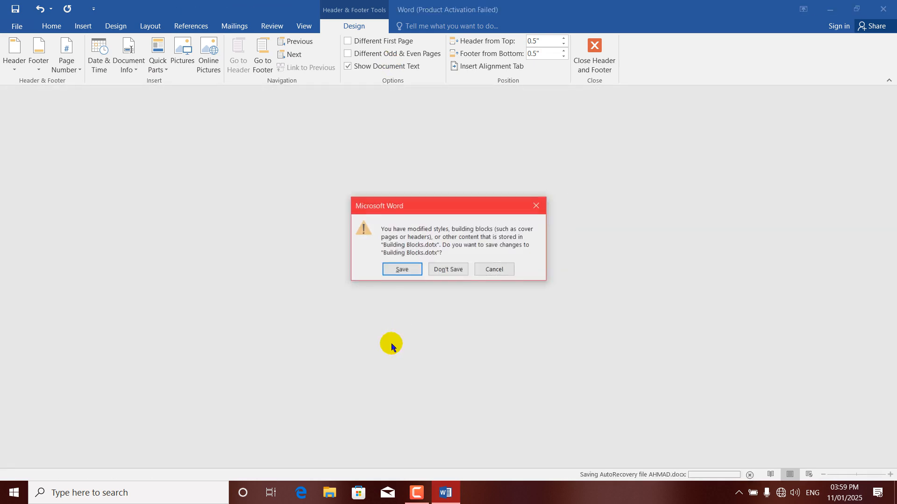
click(456, 269)
Relaunch Word via Run and start a new blank document
key(super+r)
key(Return)
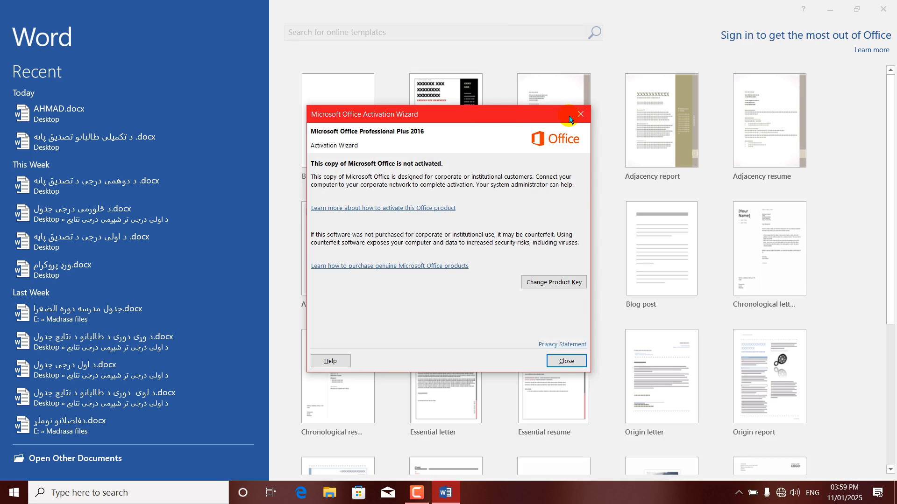
click(341, 150)
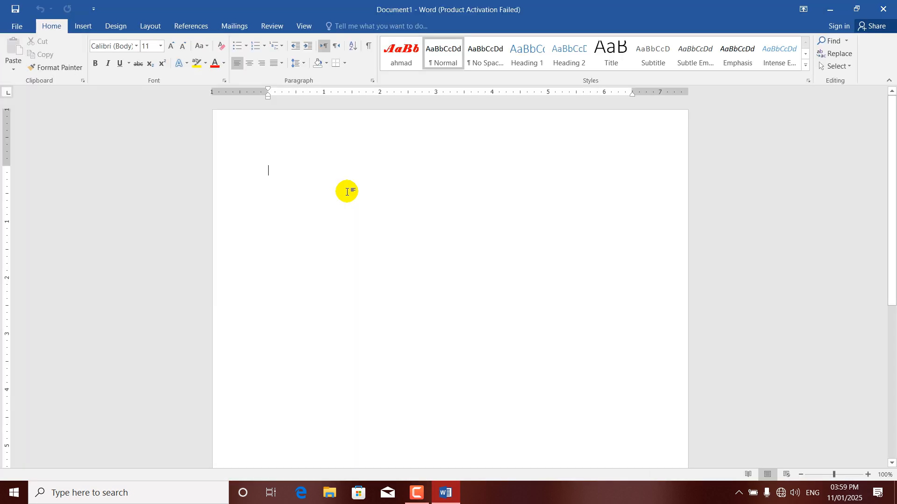
Generate sample paragraphs with =RAND() and open the page header for editing
text(=RAND())
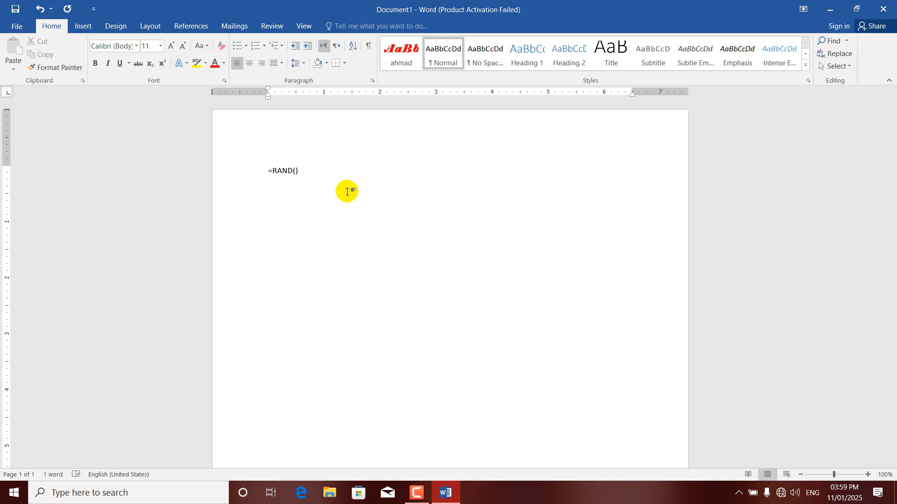
key(Return)
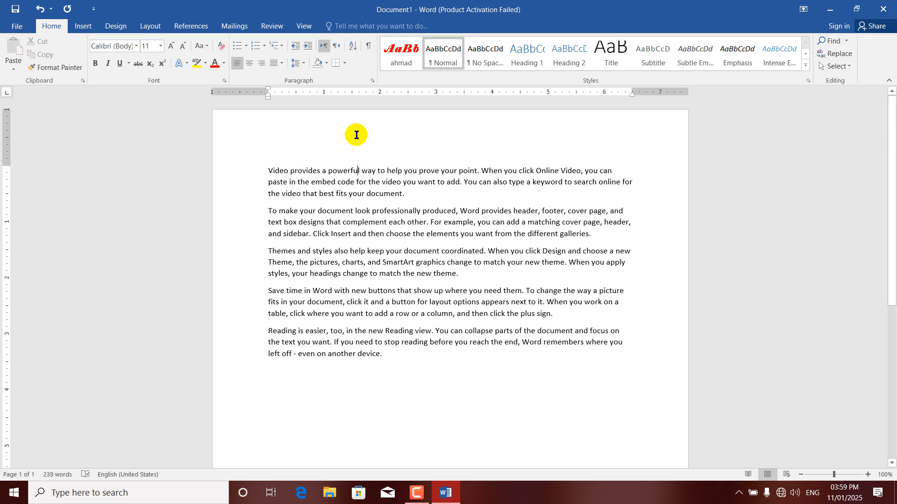
double_click(356, 135)
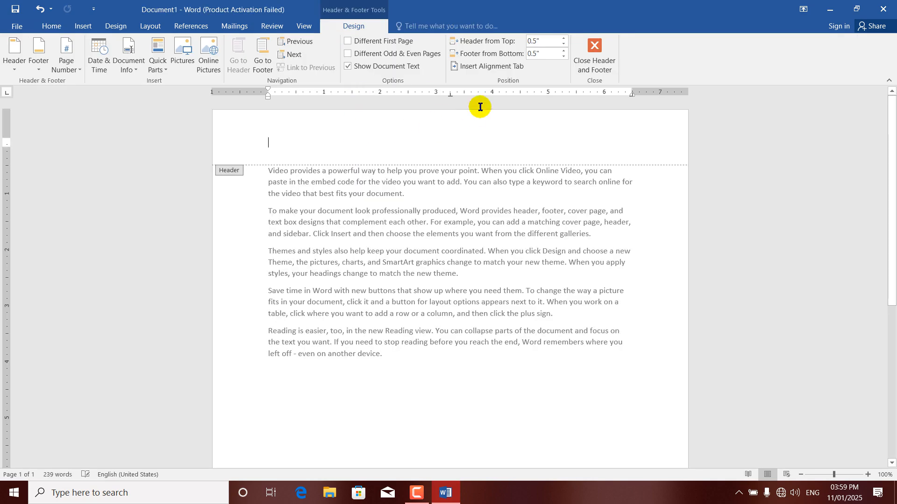
click(353, 69)
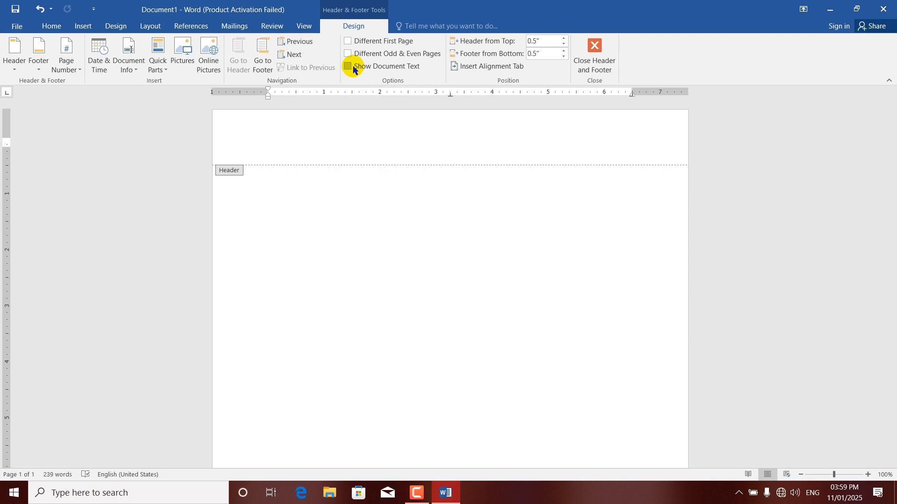
Toggle Show Document Text, select the second body paragraph, then reopen the header
double_click(399, 276)
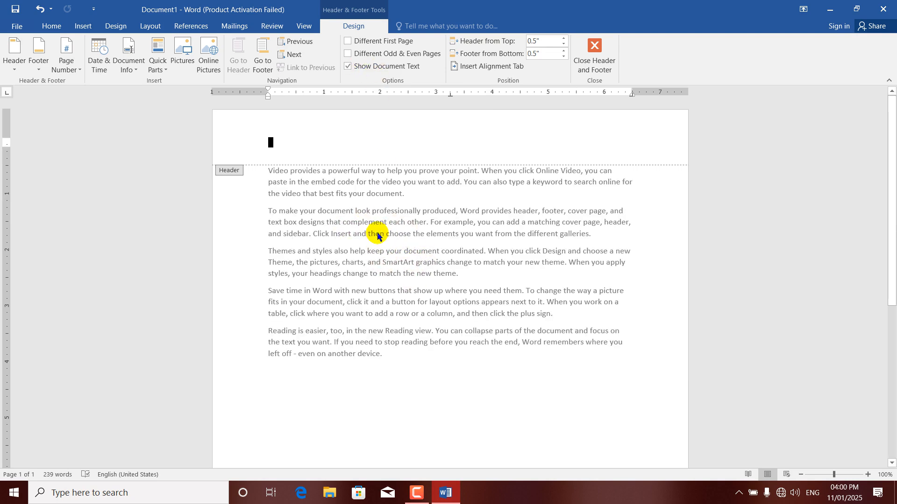
click(350, 67)
click(349, 67)
double_click(353, 234)
triple_click(353, 233)
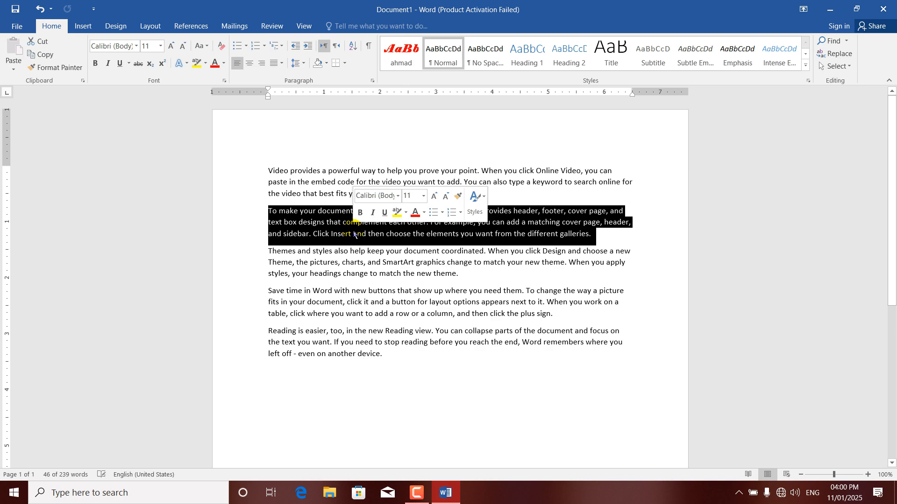
double_click(374, 130)
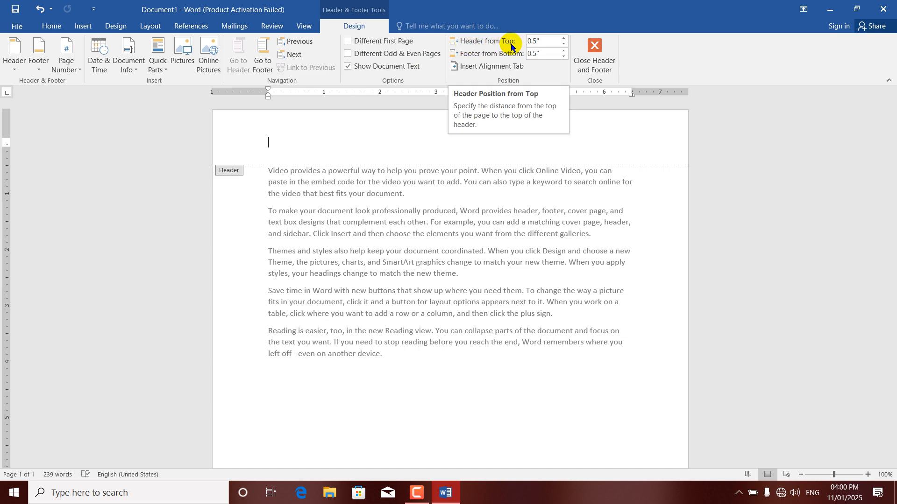
Insert the logo image file into the header
click(176, 57)
click(273, 162)
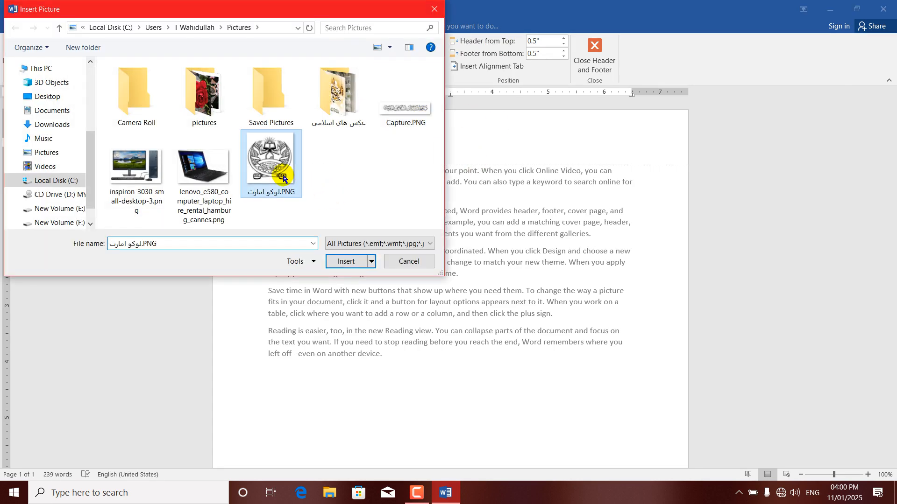
click(357, 262)
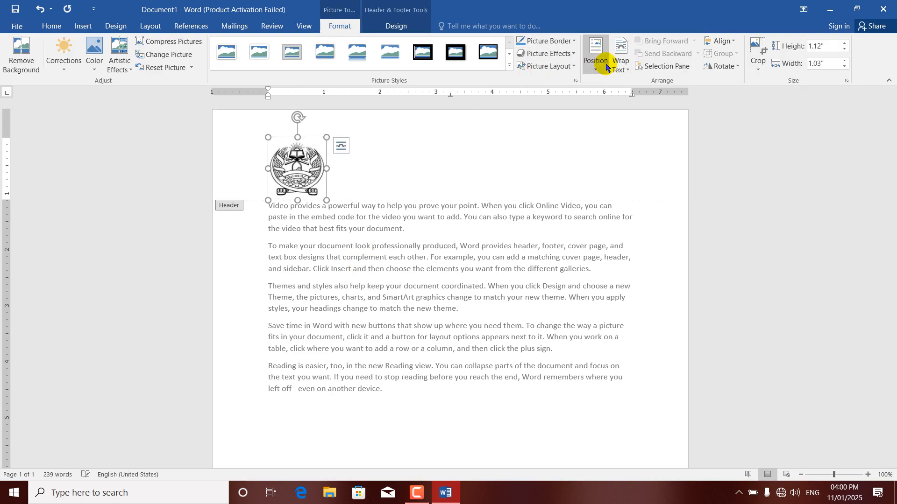
Place the logo at the header's top-right corner and set Header from Top to 2 inches
click(597, 70)
click(632, 143)
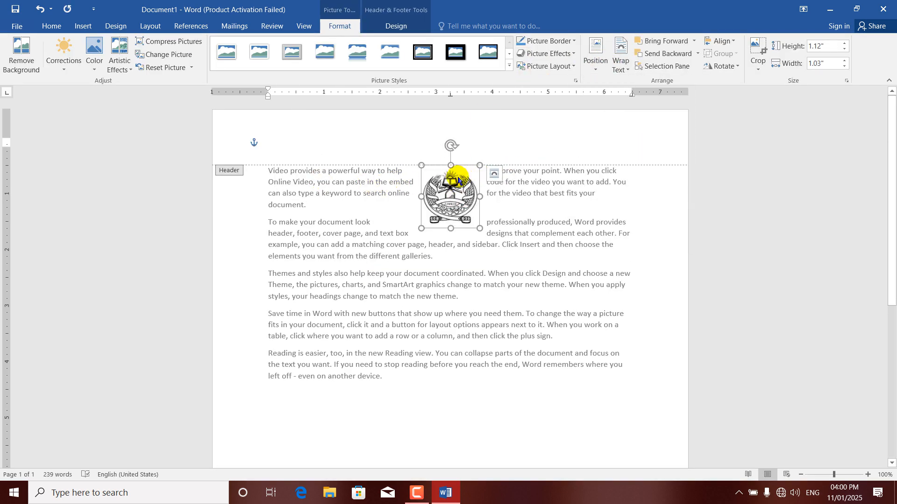
drag(524, 147, 623, 123)
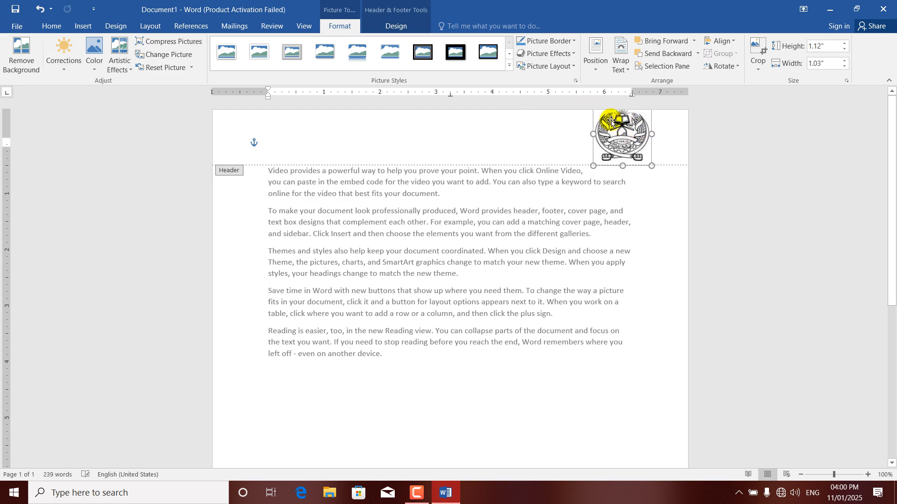
click(406, 26)
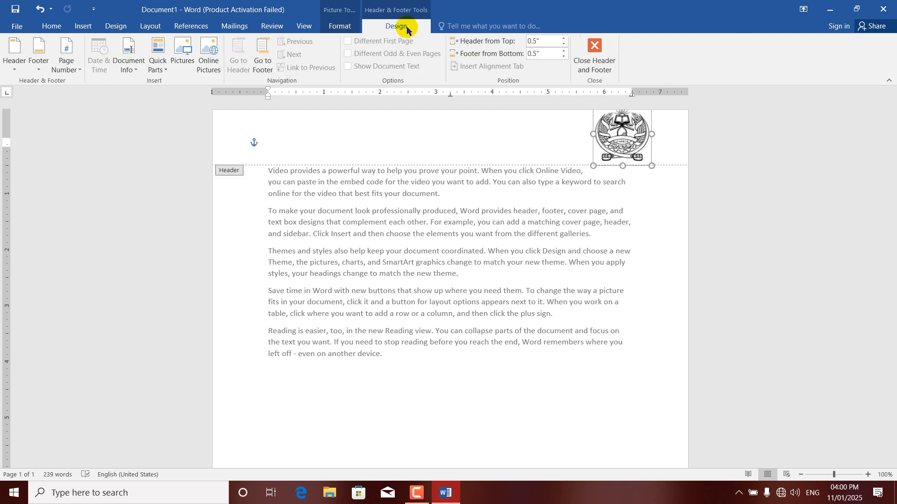
drag(564, 39, 564, 39)
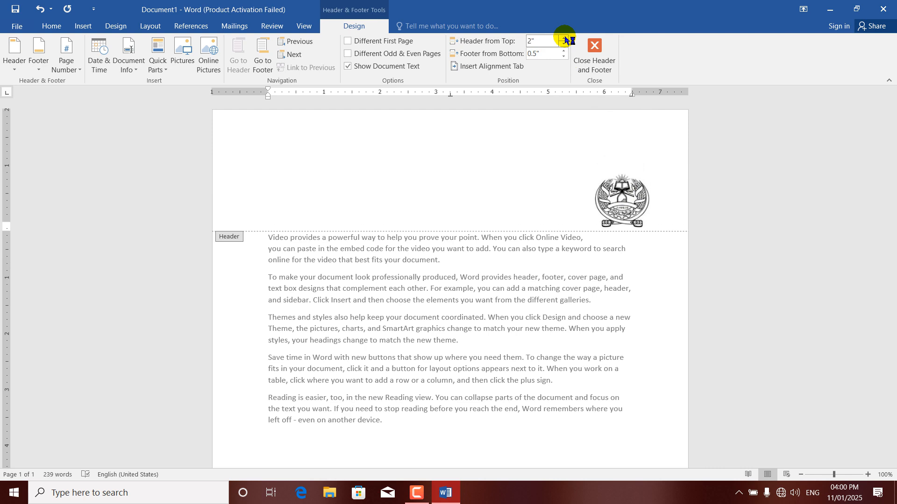
Reduce Header from Top to 0.5 inches, nudging the logo back into place
drag(625, 162, 621, 131)
double_click(504, 327)
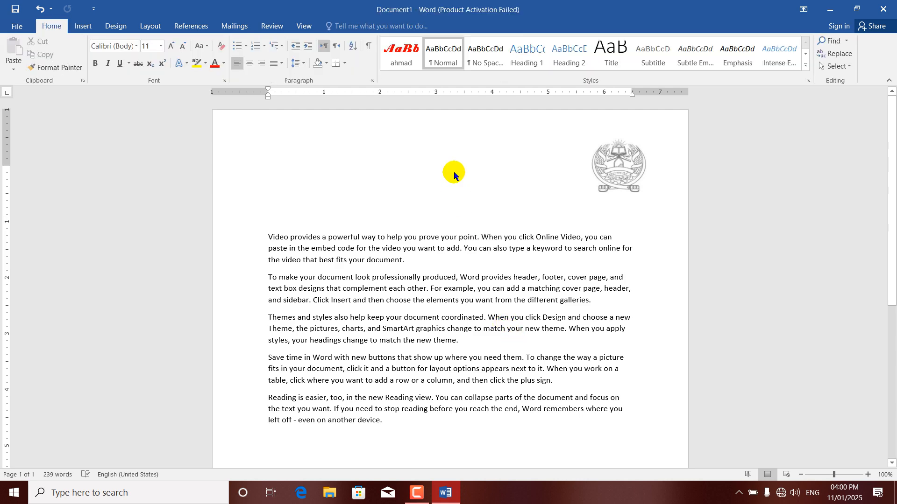
double_click(452, 164)
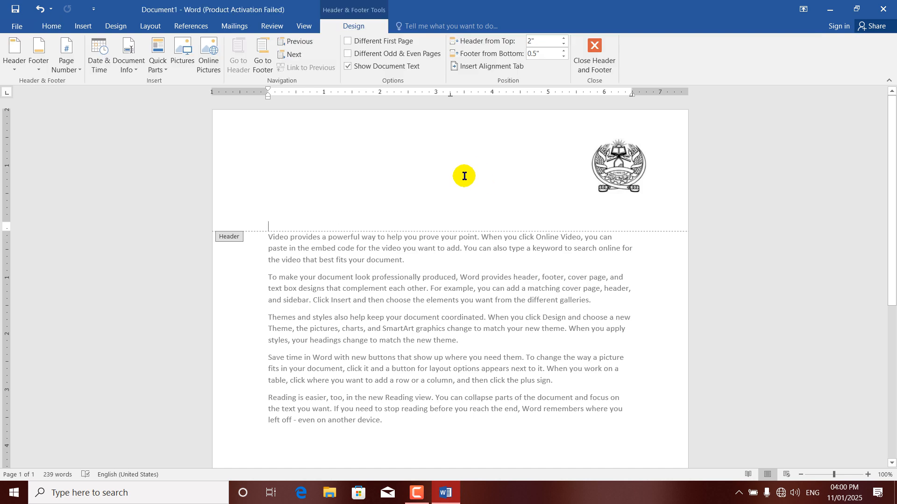
click(564, 43)
click(563, 43)
click(563, 43)
click(564, 43)
click(564, 43)
click(564, 43)
click(563, 42)
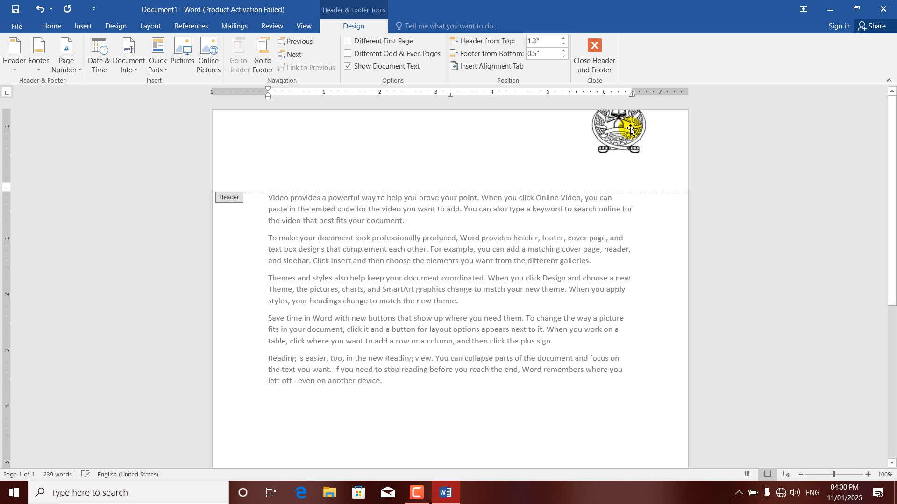
drag(628, 148, 633, 184)
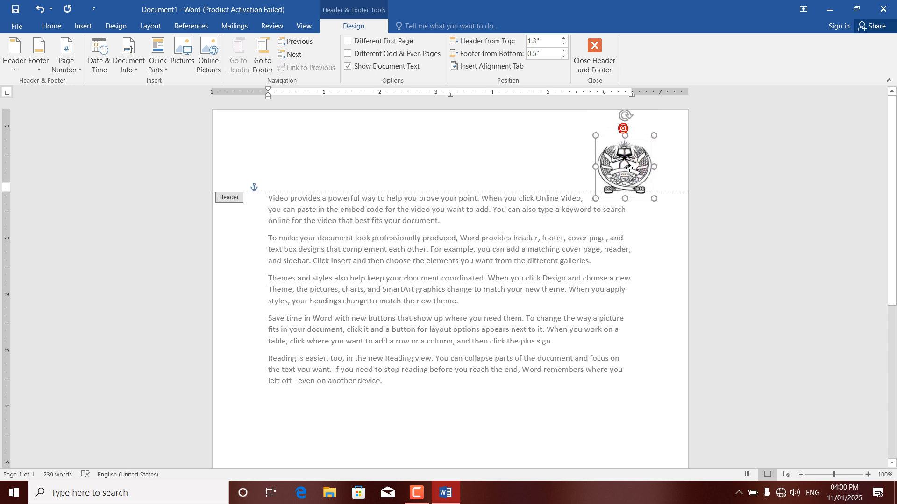
click(563, 45)
click(564, 44)
click(564, 45)
click(563, 44)
click(563, 44)
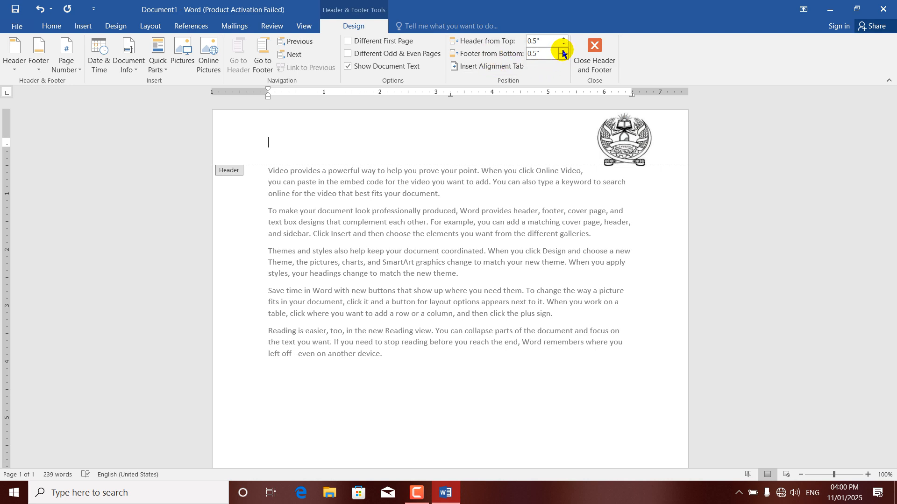
Set Footer from Bottom to 1 inch
click(564, 54)
click(564, 54)
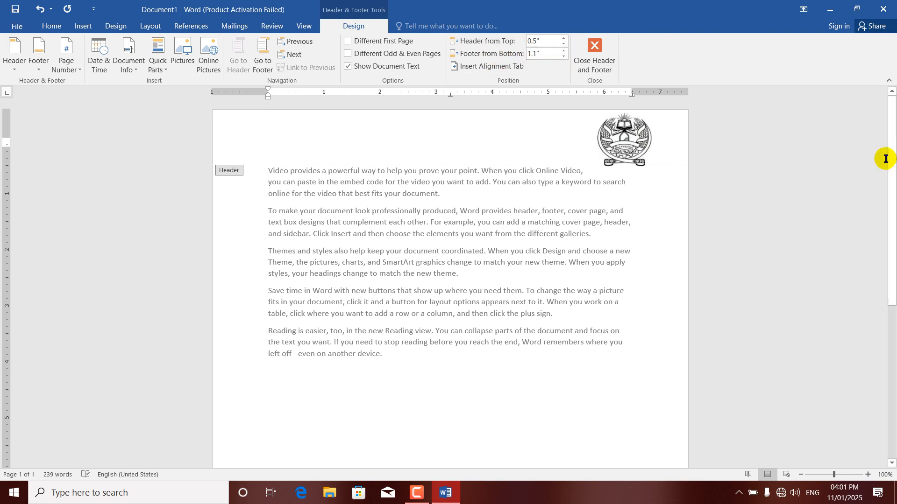
drag(892, 158, 893, 344)
click(660, 407)
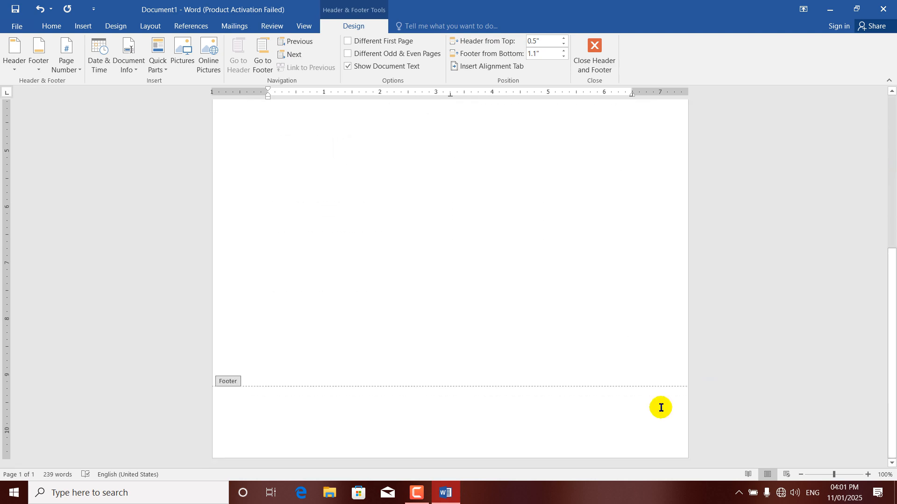
click(562, 51)
drag(563, 53, 562, 52)
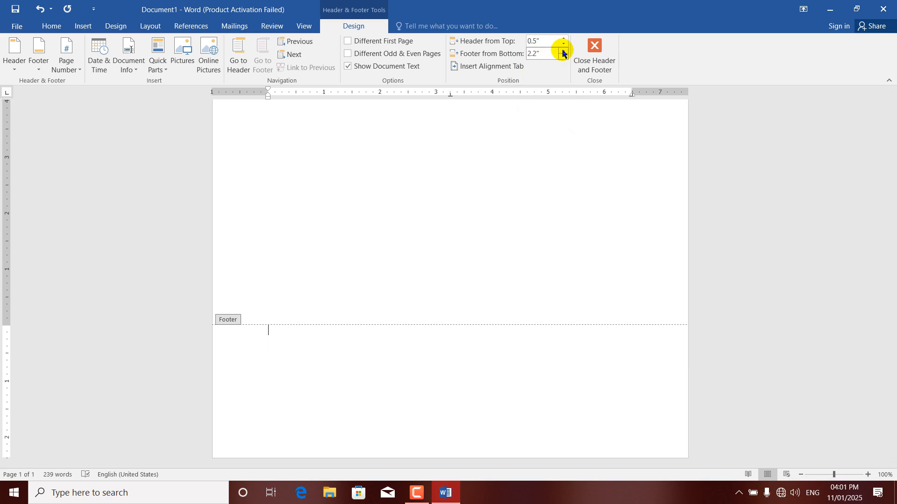
drag(563, 56, 563, 56)
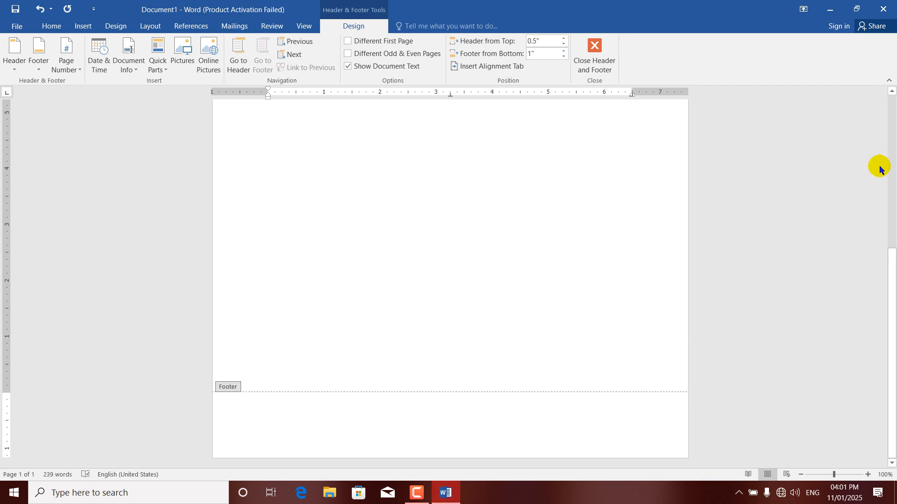
drag(893, 286, 890, 70)
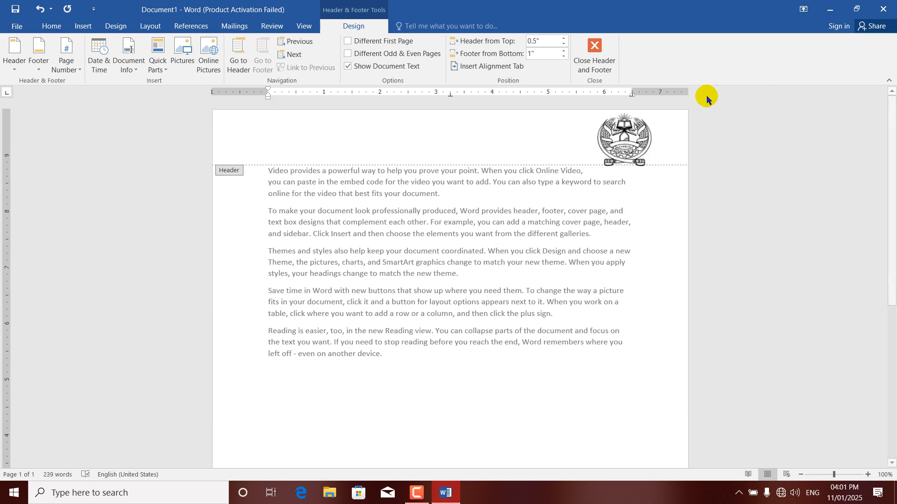
Insert a left alignment tab in the header for the IN THE NAME OF ALLAH heading
click(488, 66)
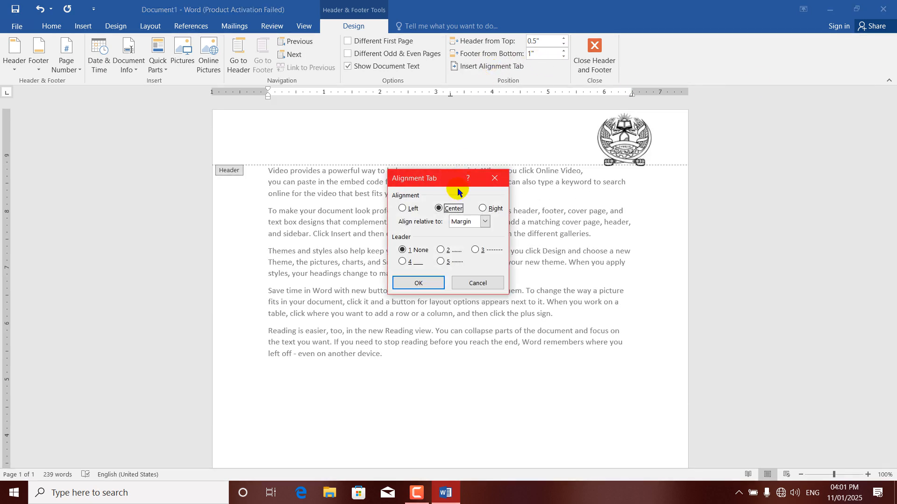
click(403, 209)
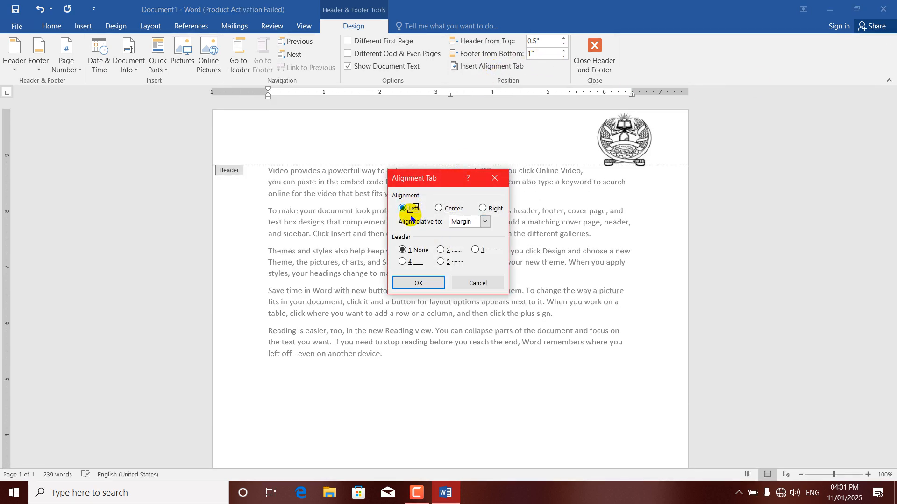
click(414, 283)
click(387, 146)
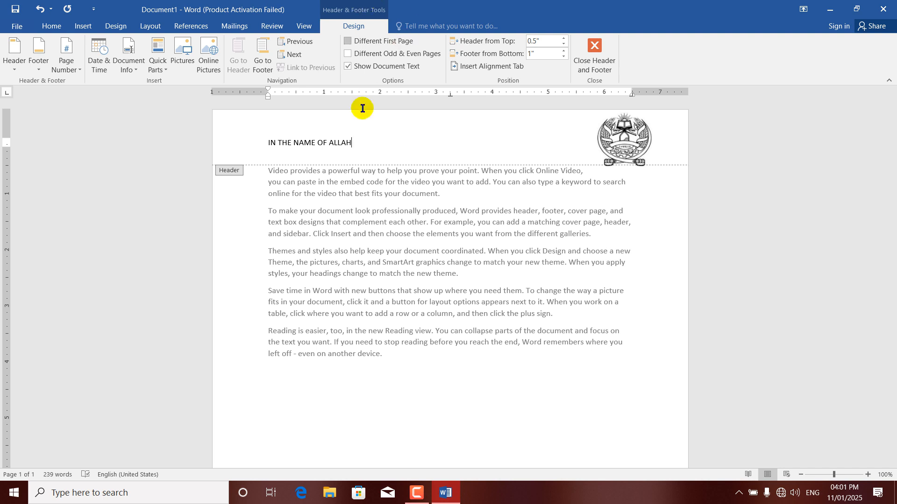
Add centre and right alignment tabs to the header after the heading
click(488, 66)
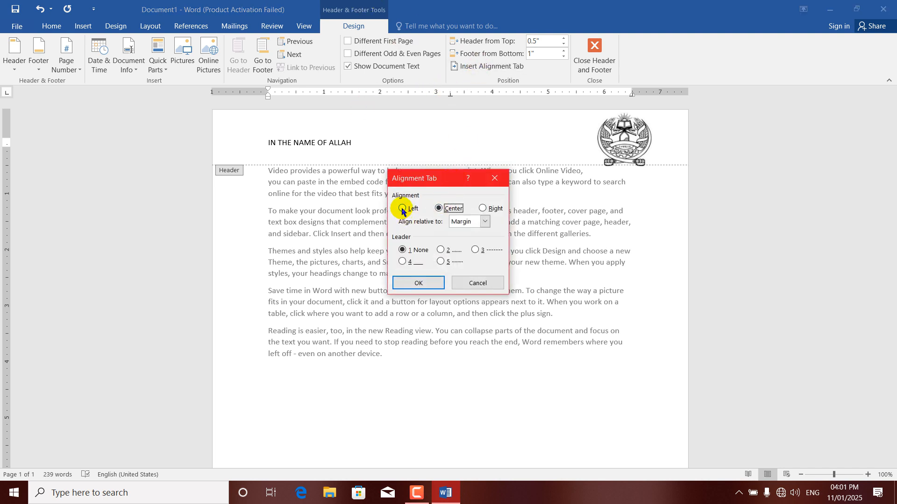
click(442, 209)
click(420, 283)
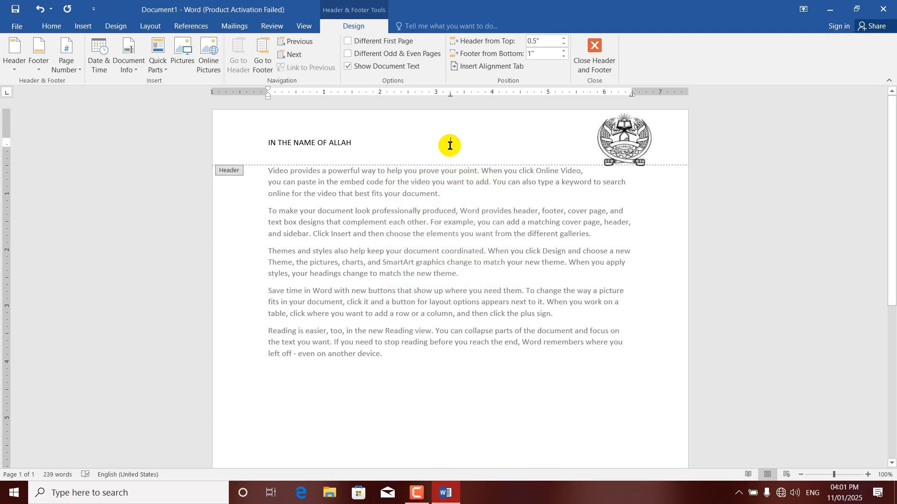
click(488, 67)
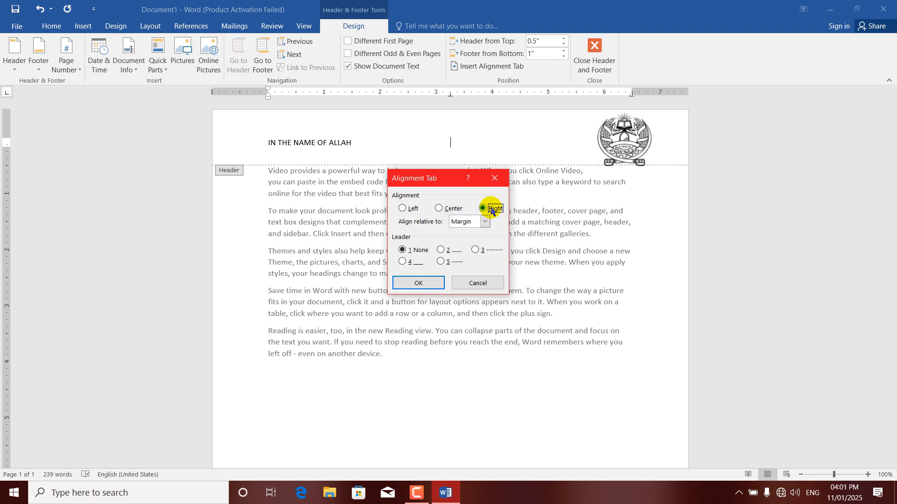
click(418, 282)
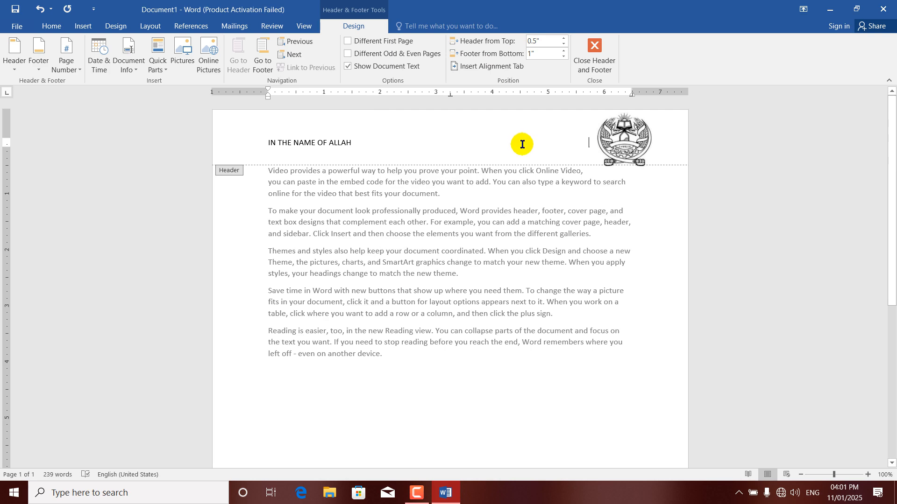
drag(891, 133, 883, 296)
Fill the footer with 'KSDLFLSDK;' at a left tab and a long test string at a second tab
click(518, 419)
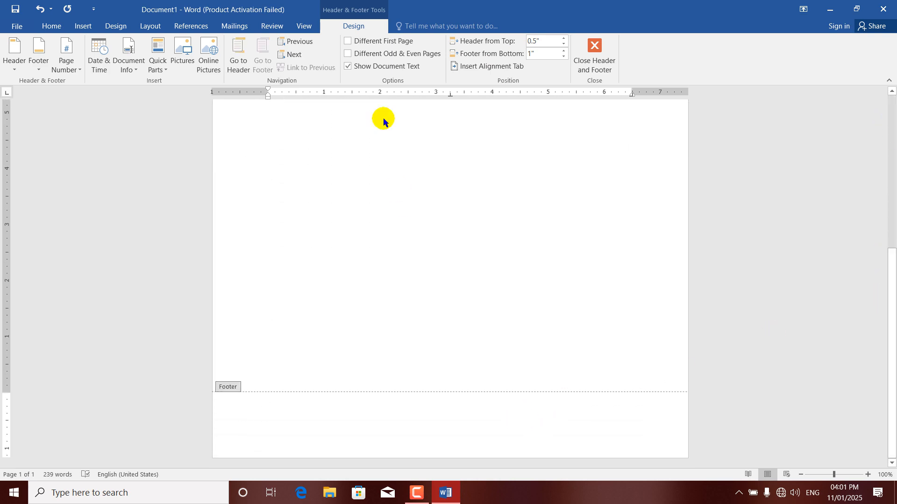
click(459, 66)
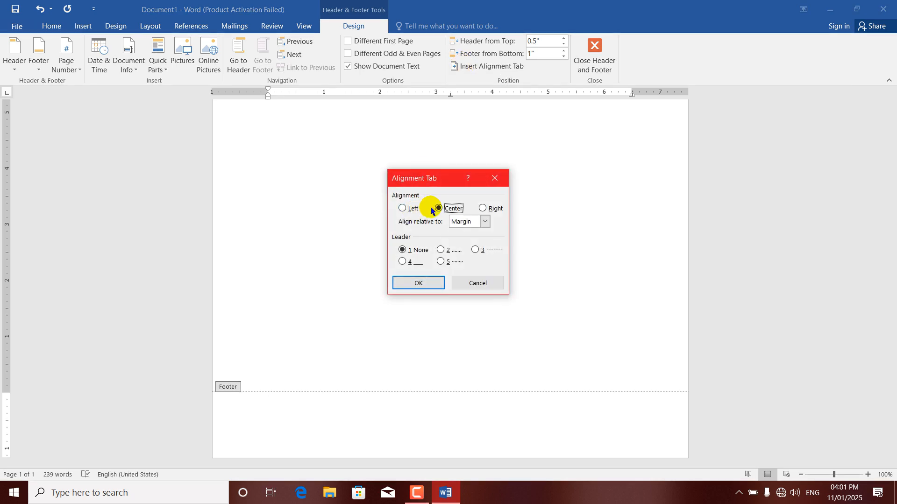
click(402, 209)
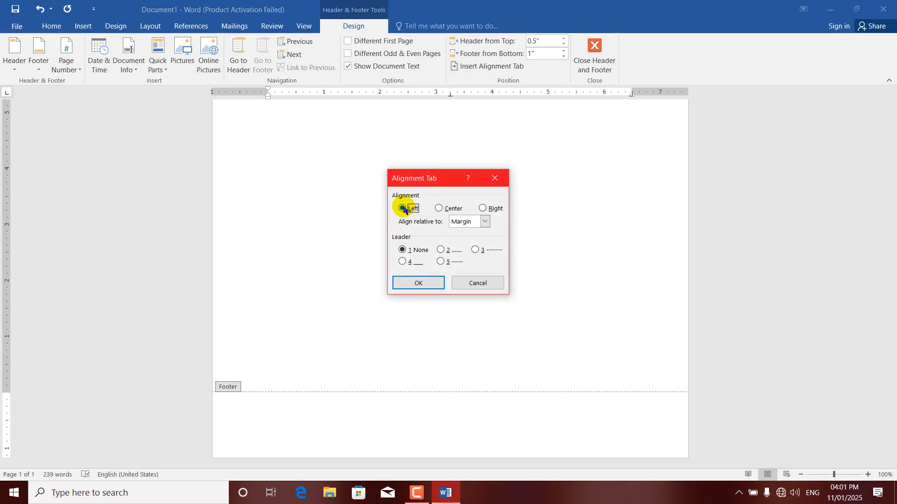
click(422, 283)
text(KSDLFLSDK;)
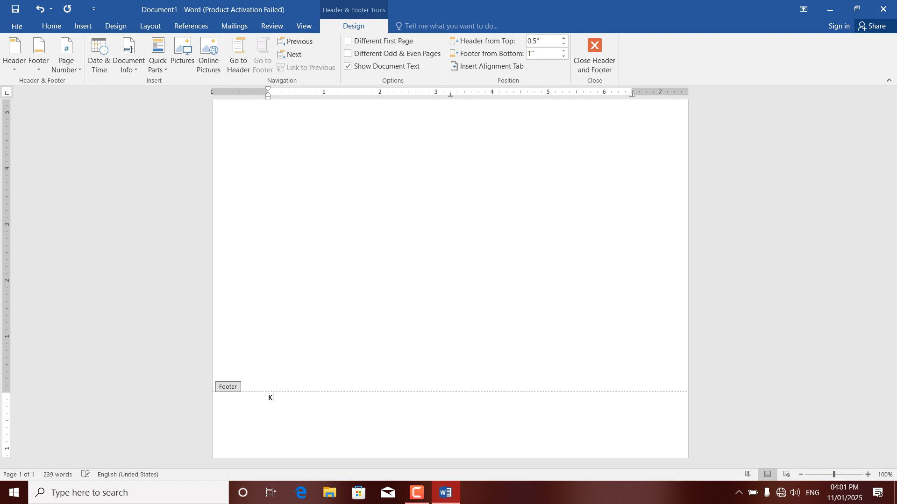
click(492, 65)
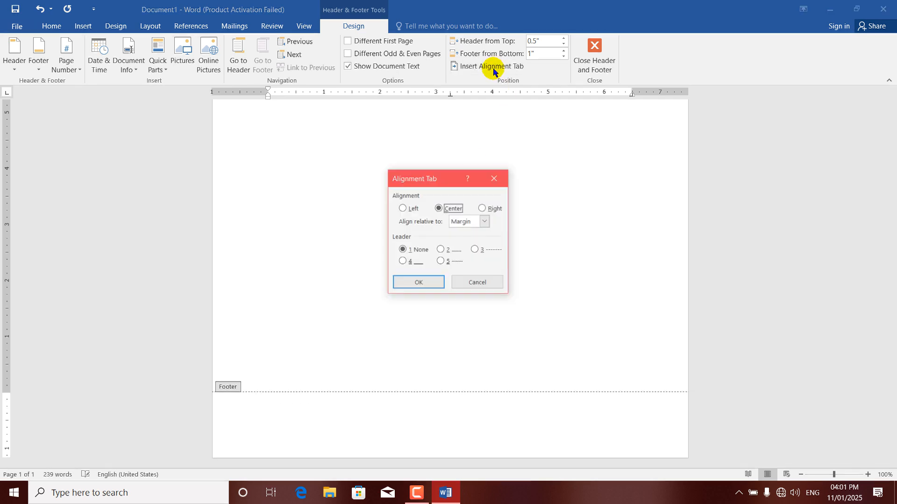
click(418, 283)
text(LSDJFKLSDKLJFKLASJDKJFKLAJSDKLFJ)
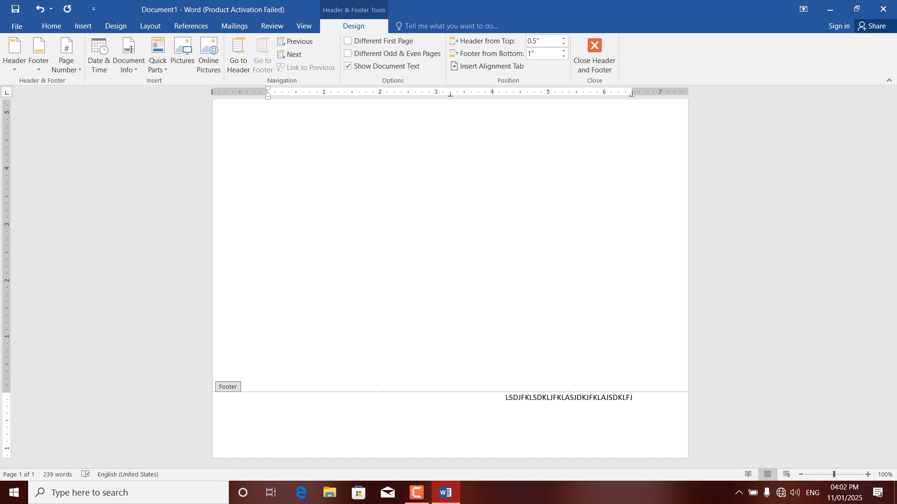
Close header and footer editing and select the middle body paragraphs
click(593, 61)
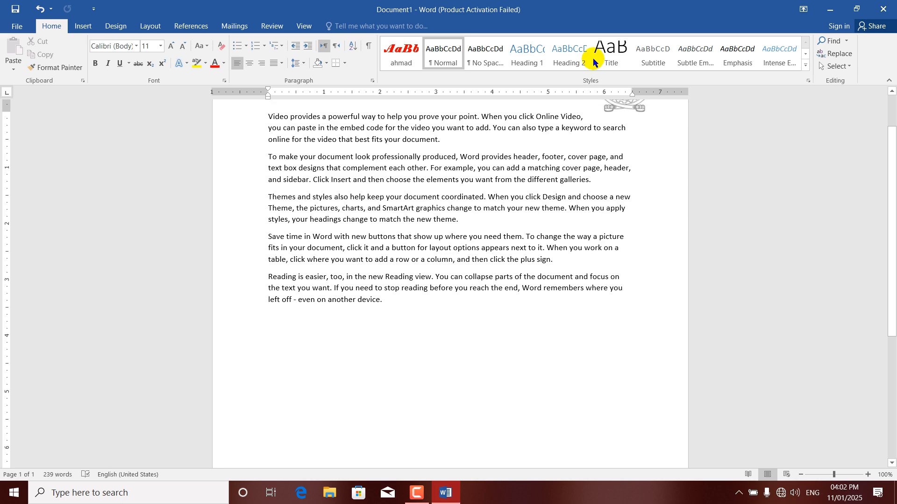
drag(545, 277, 391, 182)
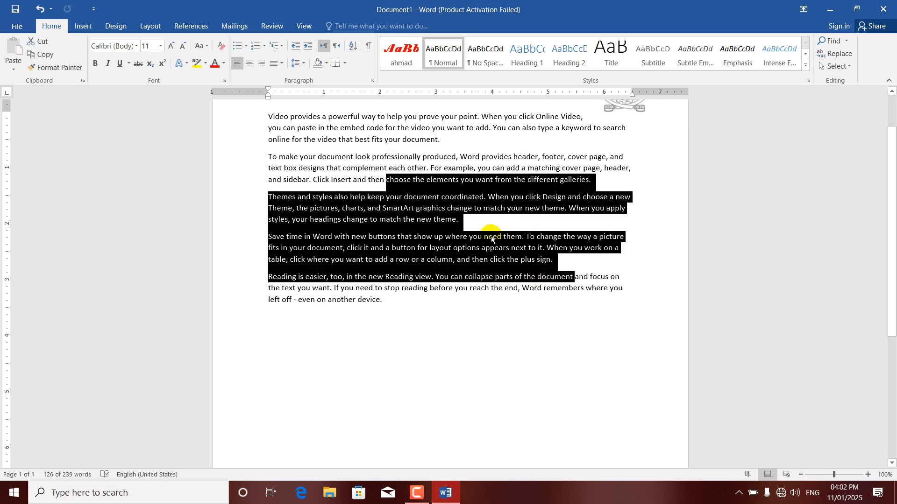
click(82, 27)
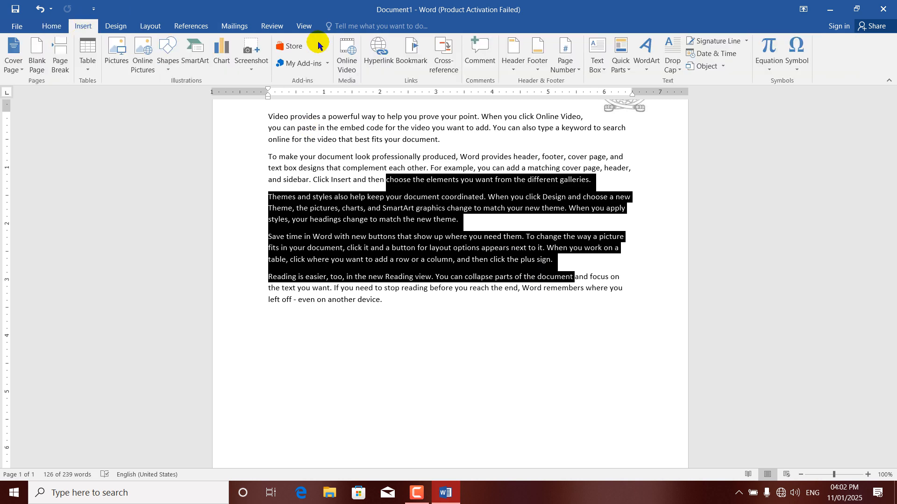